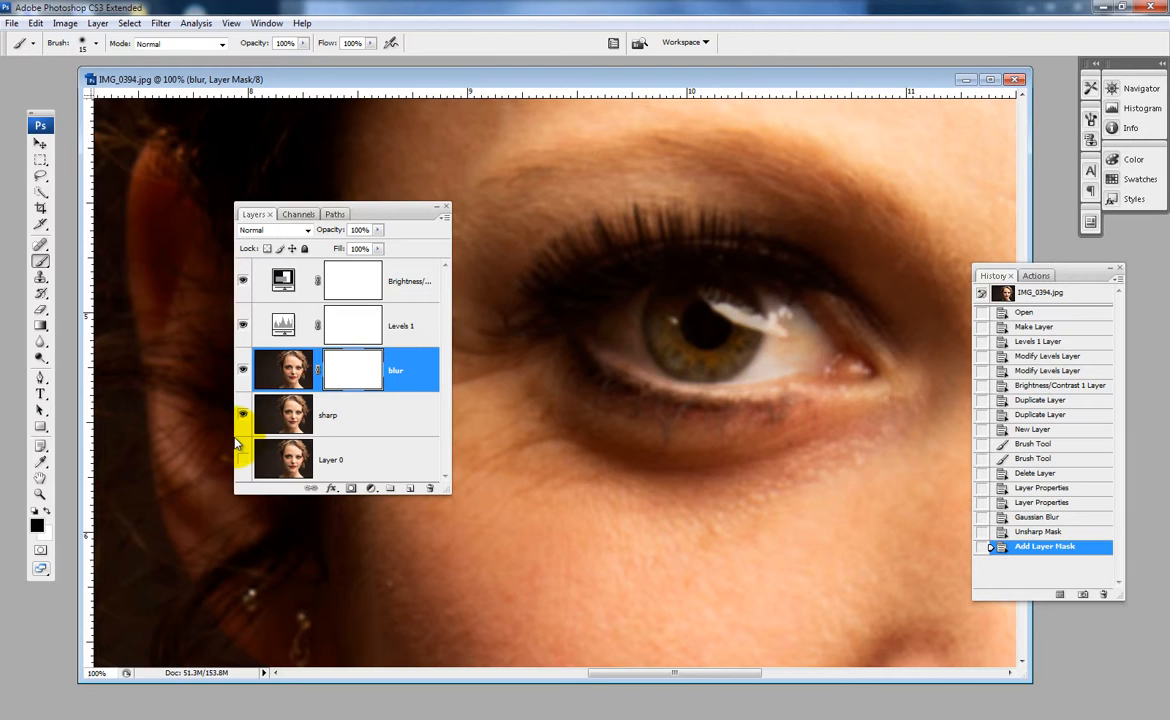
# - Hide Layer 0 and move the Layers panel away from the eye area
pyautogui.click(241, 452)
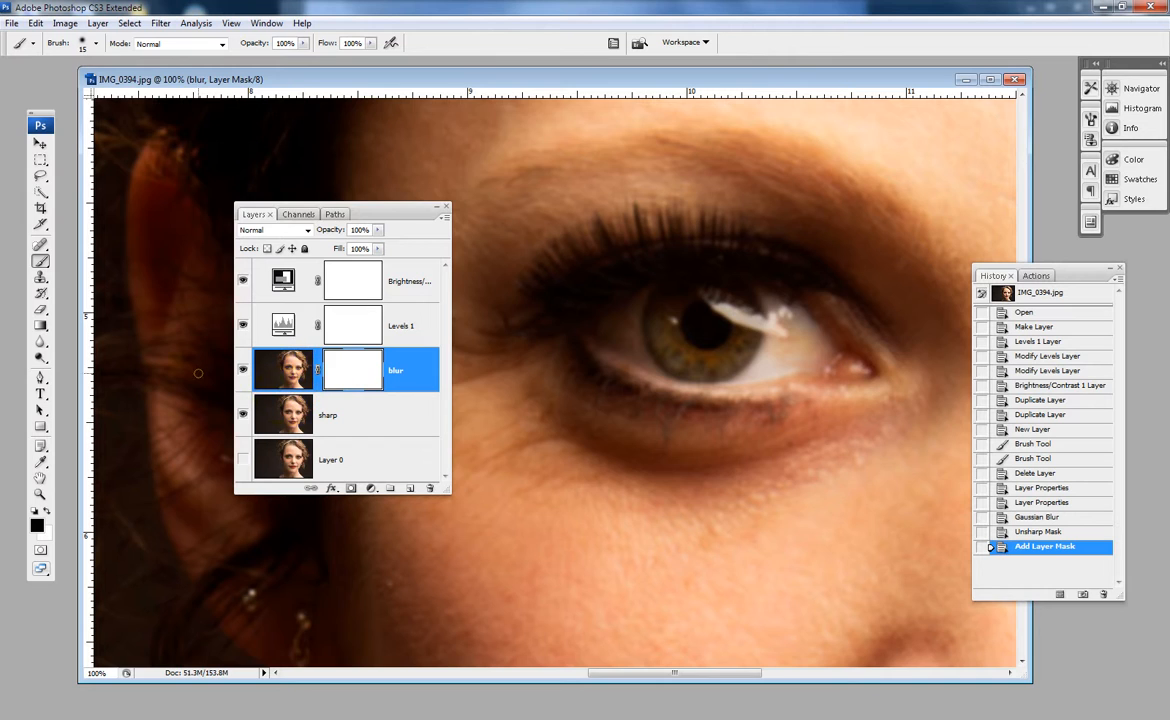
pyautogui.moveTo(379, 214); pyautogui.dragTo(274, 167)
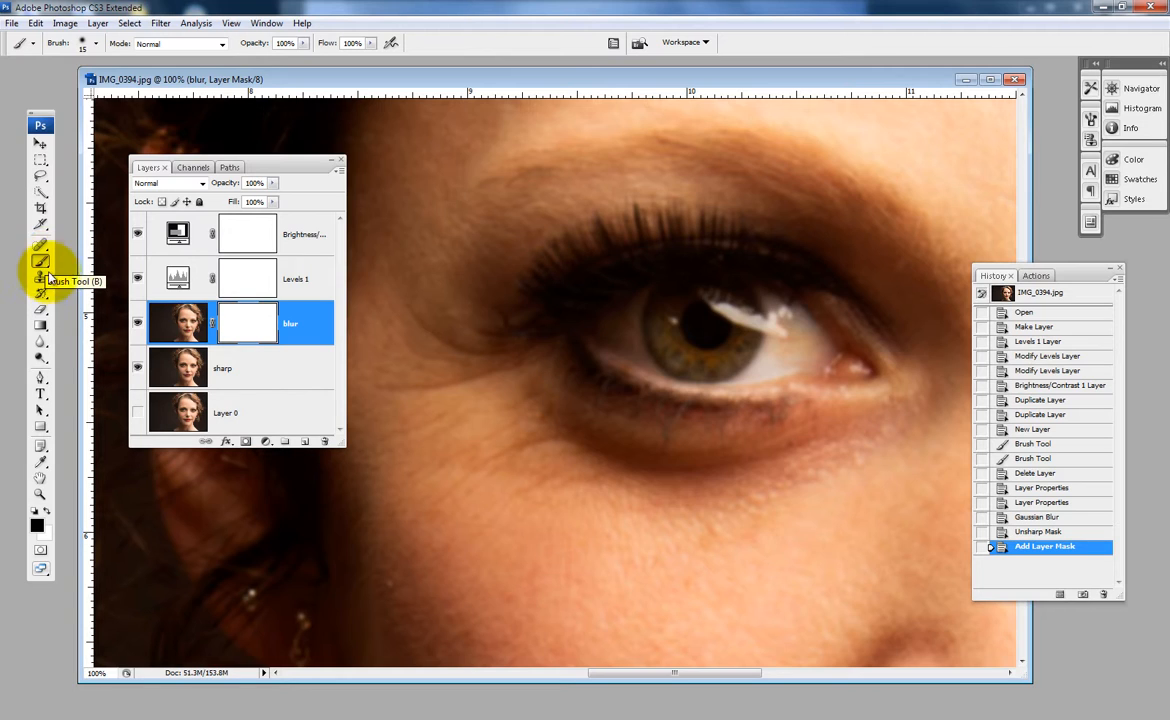
# - Choose the Brush tool and try smaller and larger brush sizes over the skin, ending at 175 px
pyautogui.moveTo(41, 262)
pyautogui.mouseDown()
pyautogui.moveTo(73, 272)
pyautogui.moveTo(47, 262)
pyautogui.moveTo(84, 261)
pyautogui.mouseUp()
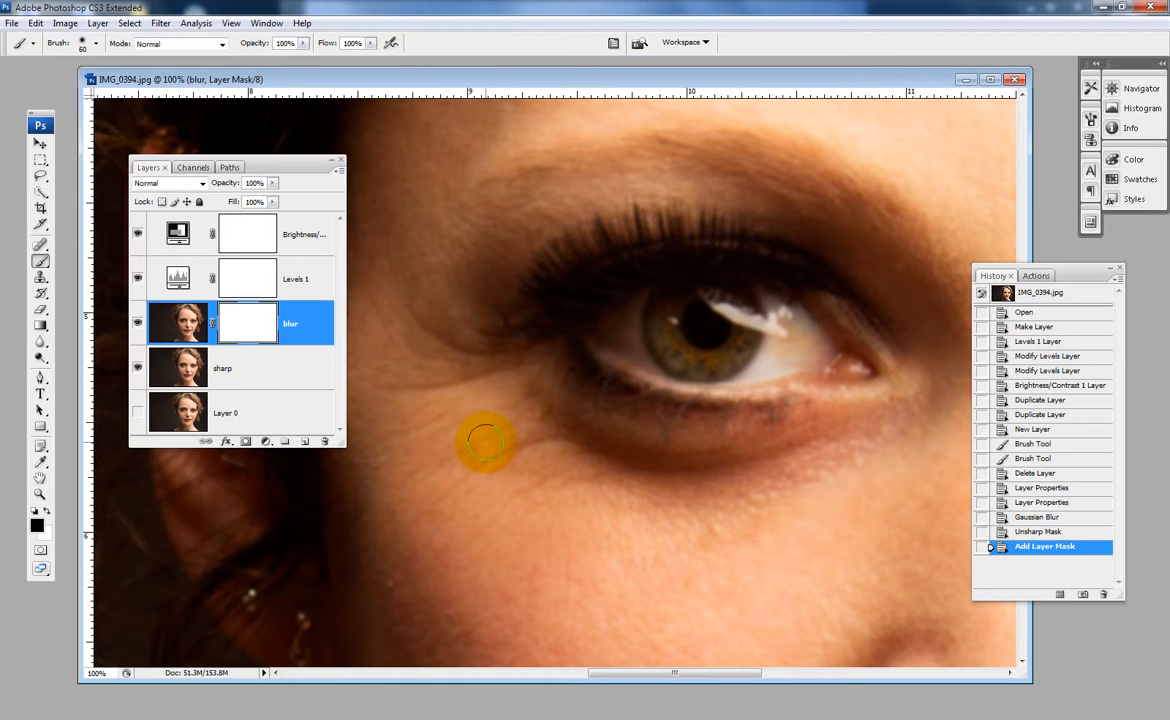
pyautogui.press('[')
pyautogui.press('[')
pyautogui.press('[')
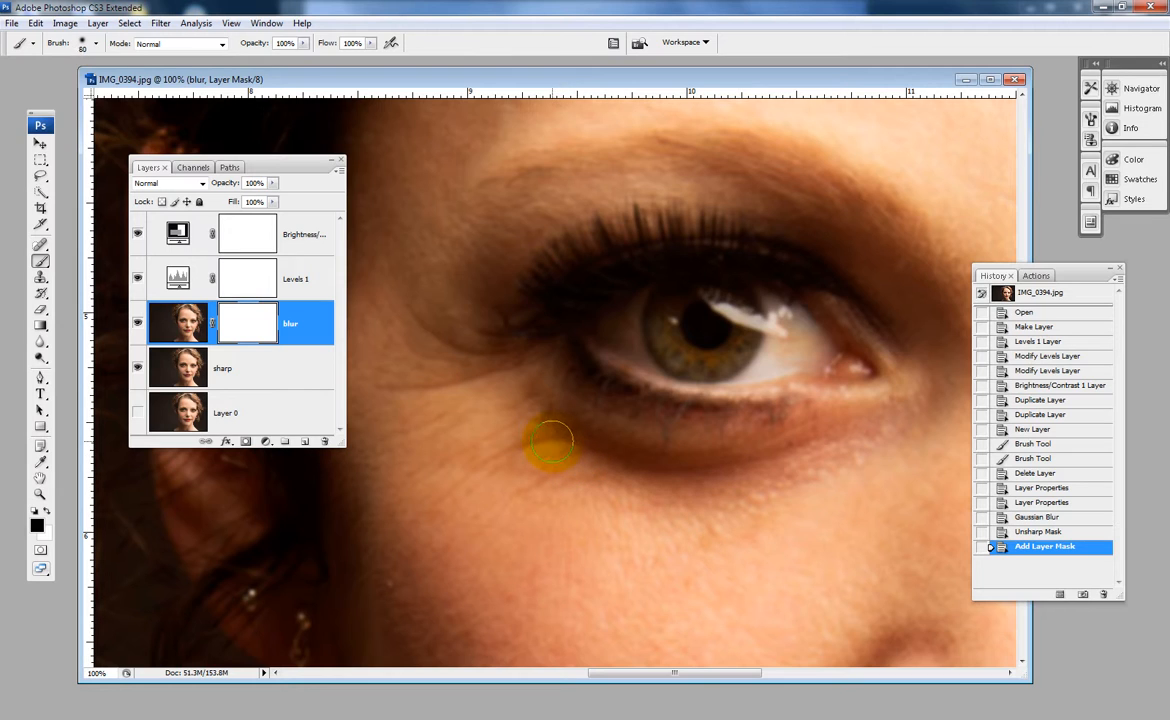
pyautogui.press(']')
pyautogui.press(']')
pyautogui.press(']')
pyautogui.press(']')
pyautogui.press(']')
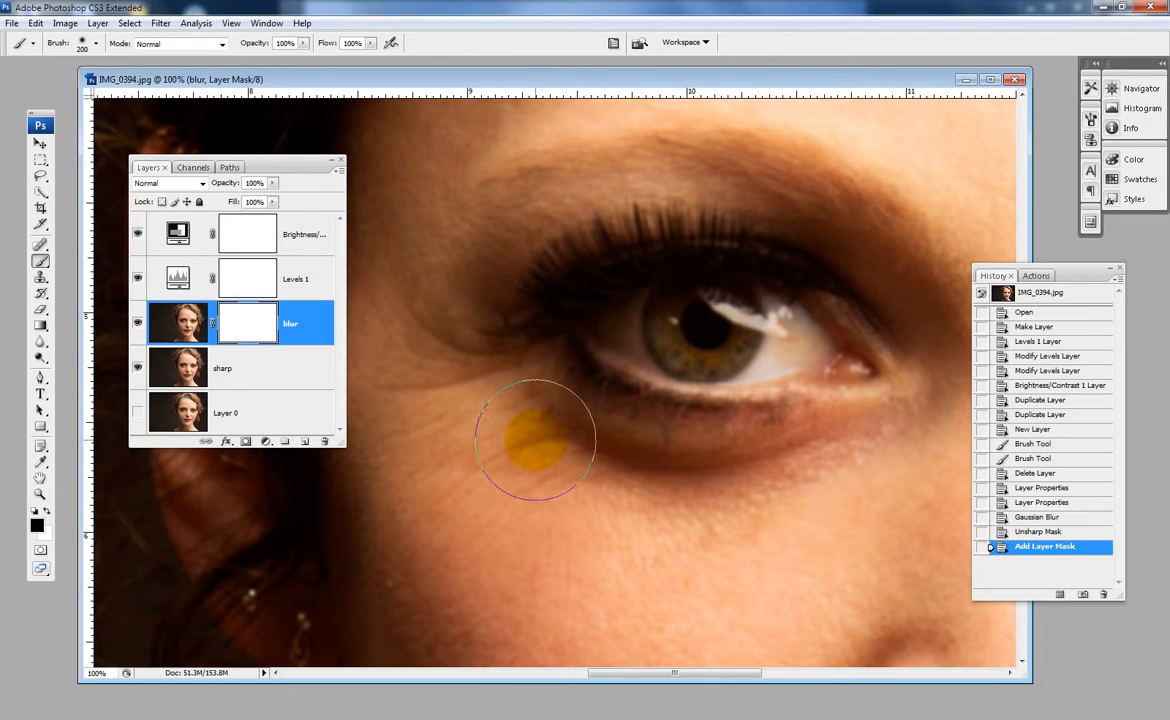
pyautogui.press('[')
pyautogui.press('[')
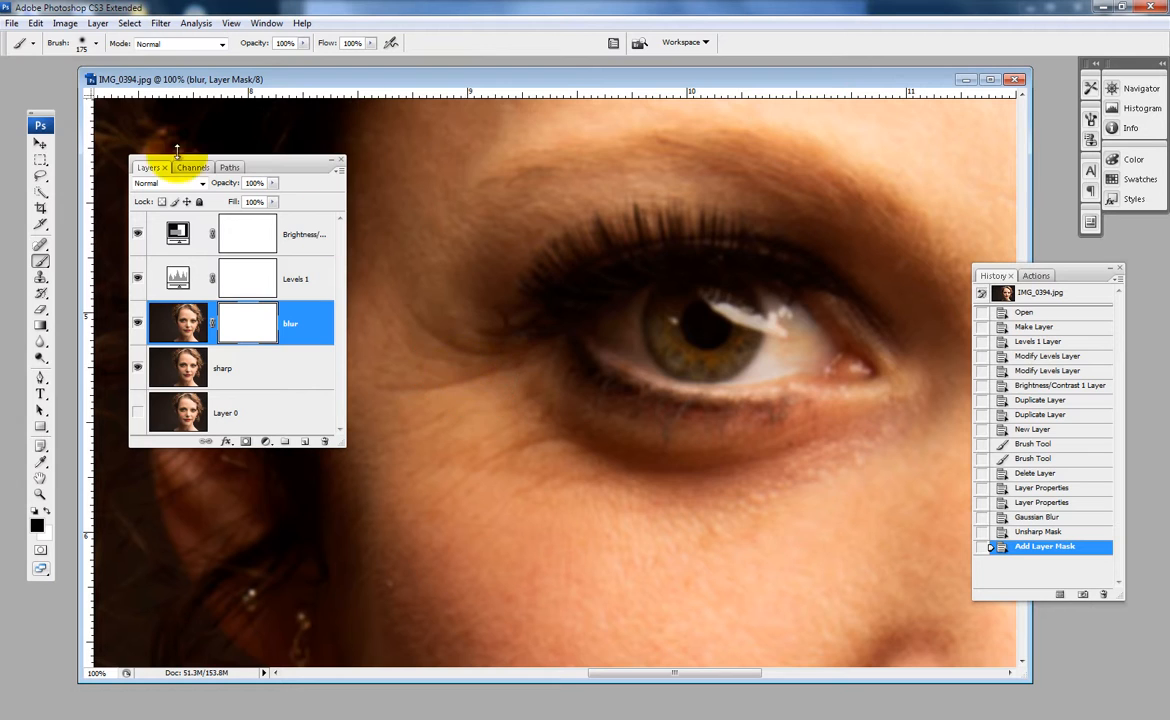
# - Create a new blank document with the U.S. Paper preset in Letter size, 8.5 by 11 inches
pyautogui.click(11, 22)
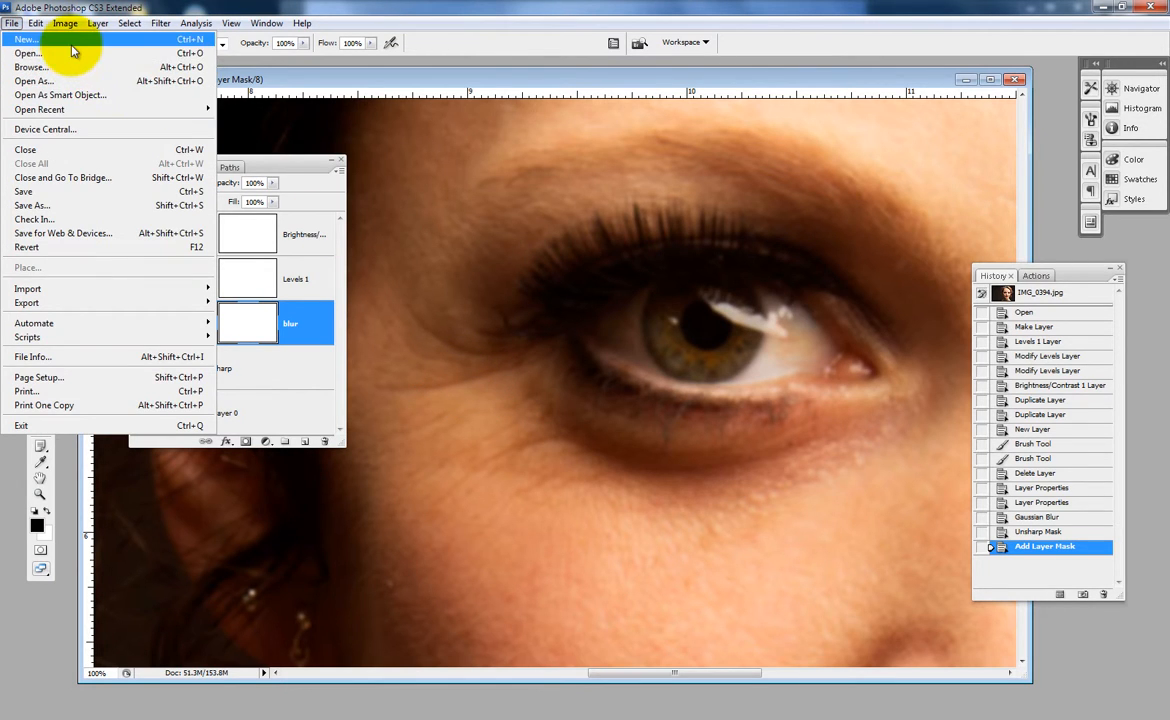
pyautogui.click(65, 38)
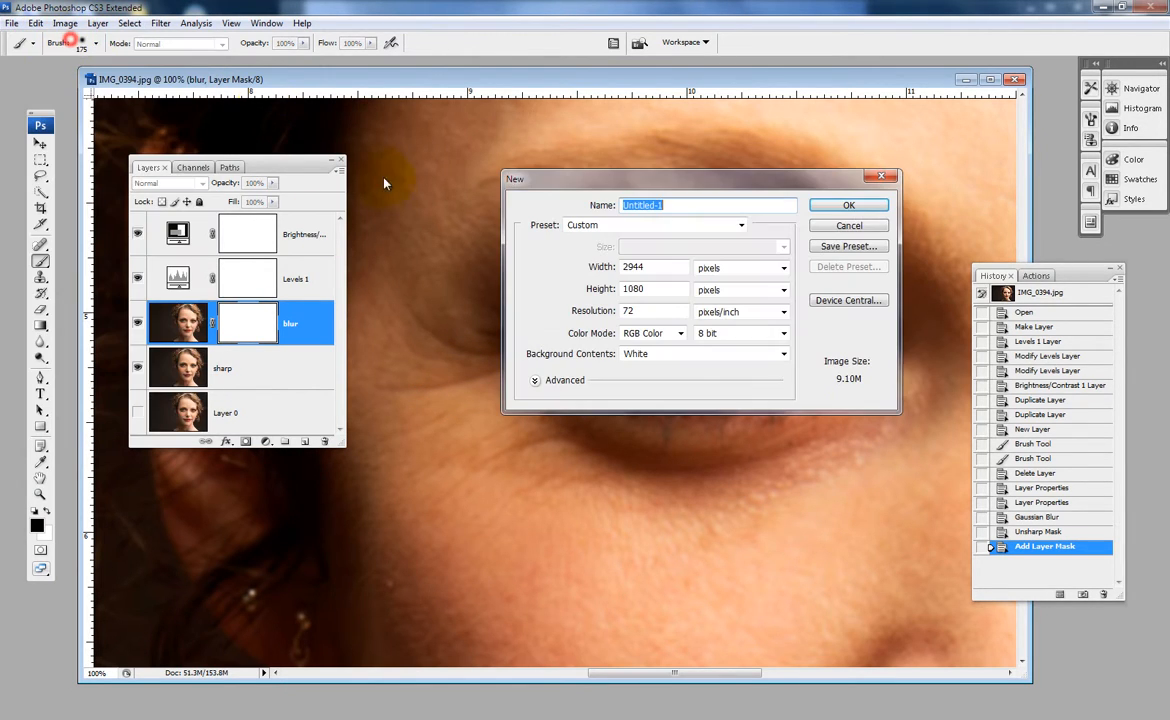
pyautogui.click(712, 228)
pyautogui.click(663, 272)
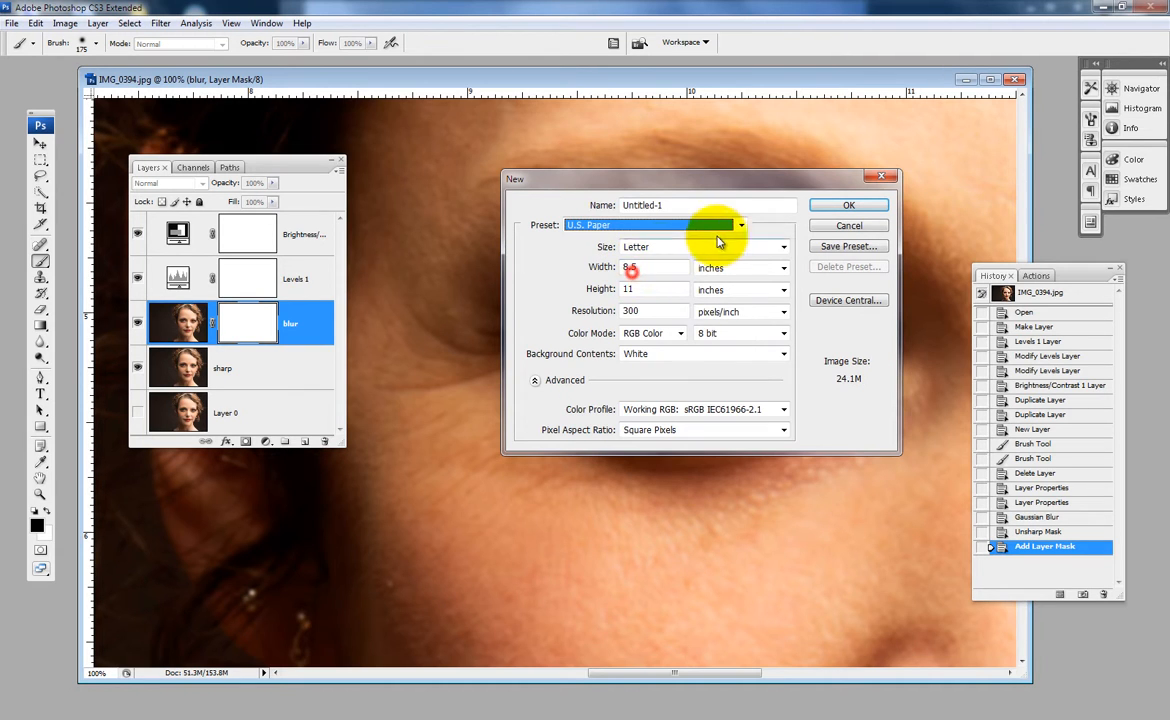
pyautogui.click(845, 206)
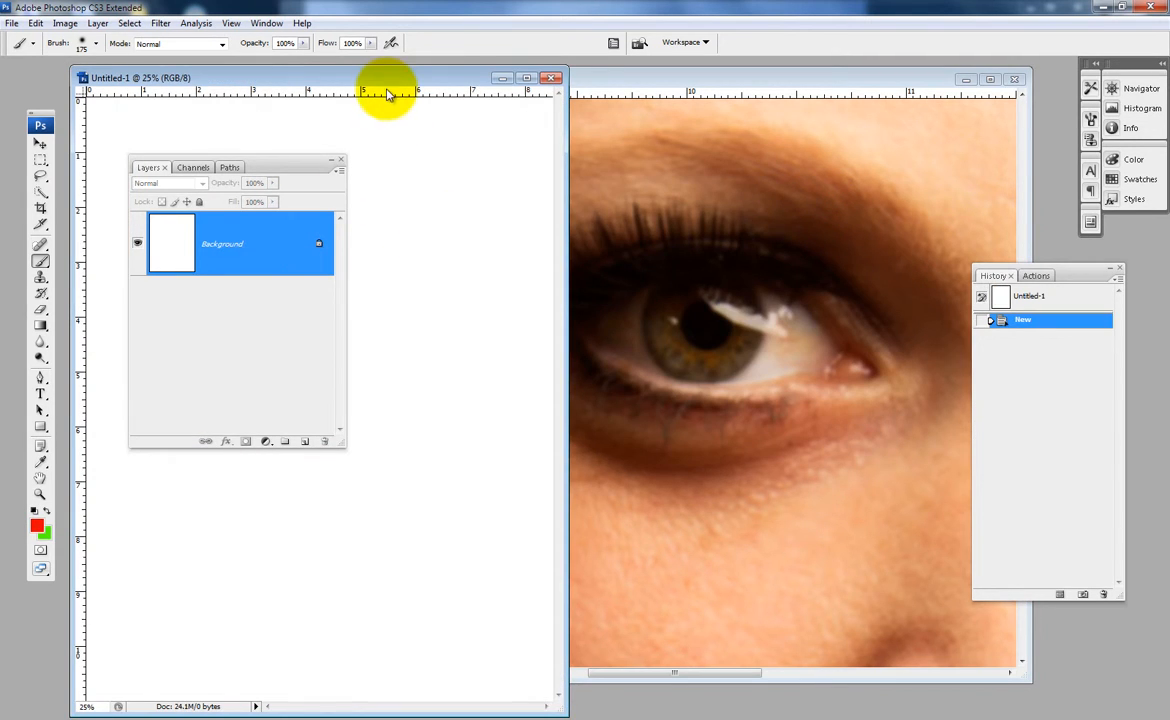
# - Reposition the blank document's window and the Layers panel so that the canvas is unobstructed
pyautogui.moveTo(392, 90); pyautogui.dragTo(438, 97)
pyautogui.moveTo(622, 120); pyautogui.dragTo(619, 110)
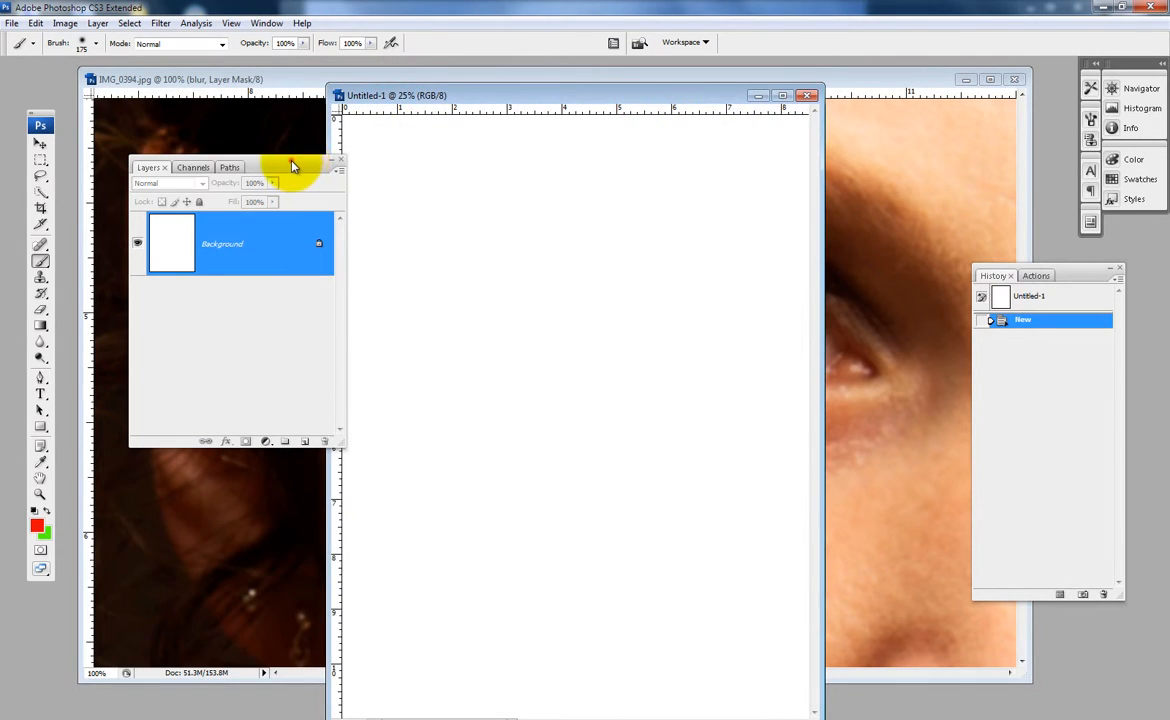
pyautogui.moveTo(297, 166); pyautogui.dragTo(251, 136)
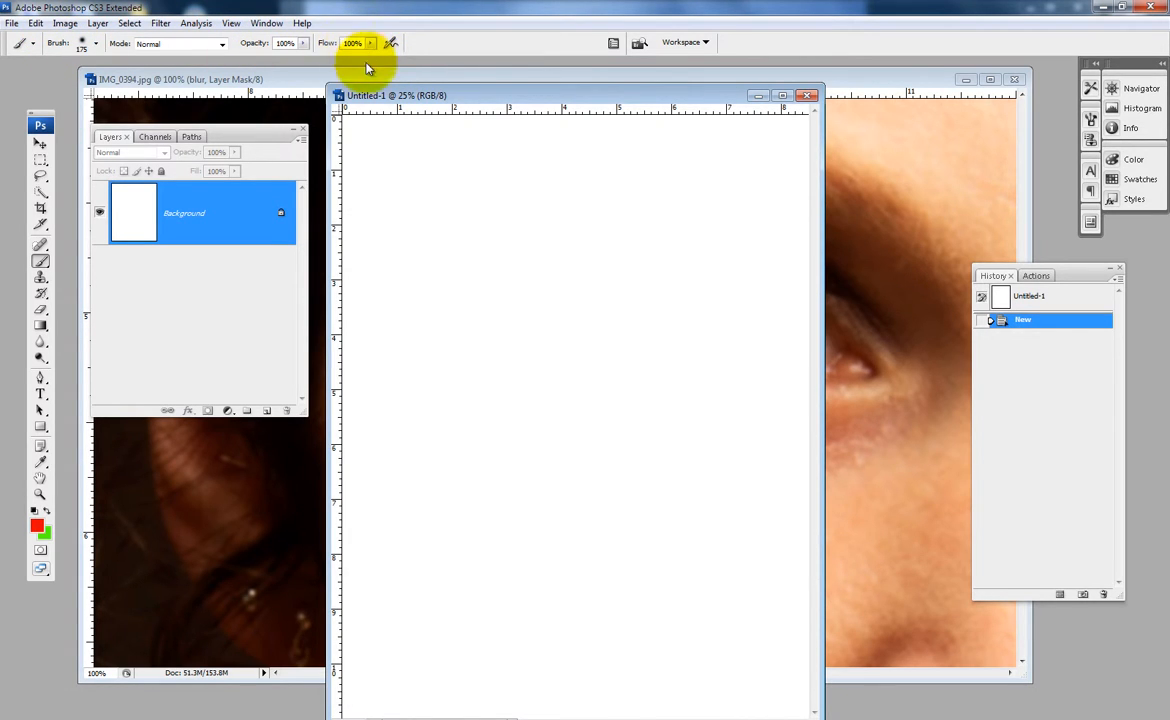
# - Adjust the brush's master diameter to 162 px
pyautogui.click(82, 45)
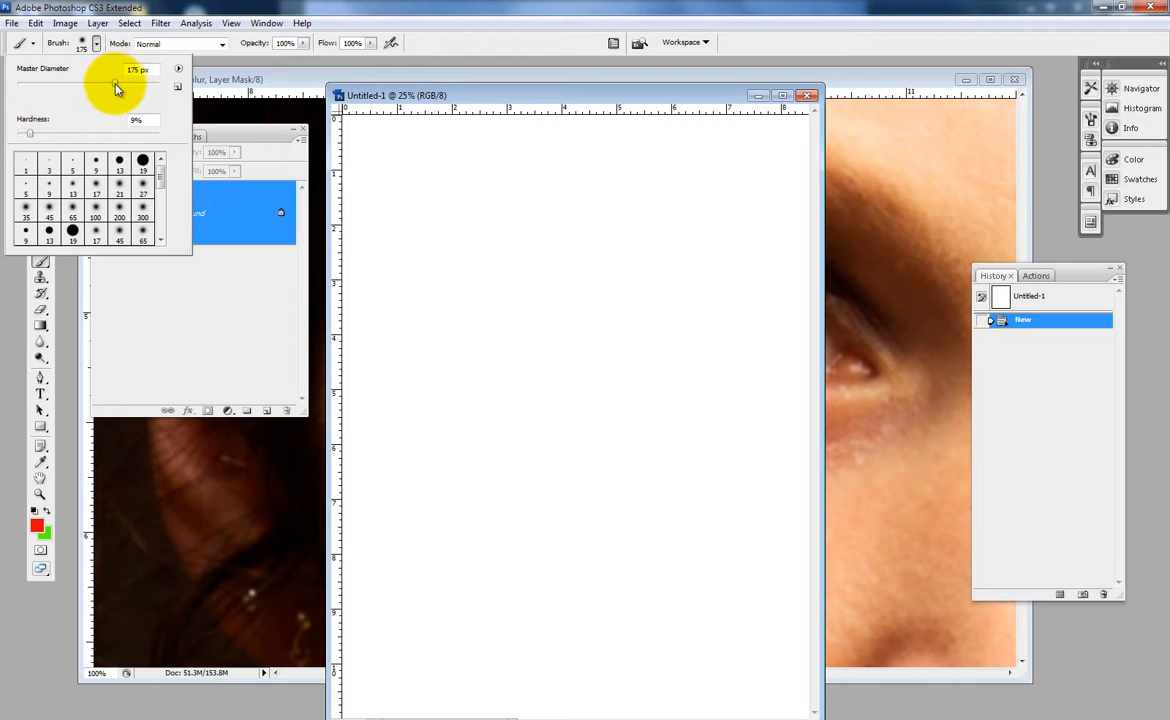
pyautogui.moveTo(116, 89)
pyautogui.mouseDown()
pyautogui.moveTo(140, 84)
pyautogui.moveTo(94, 98)
pyautogui.moveTo(107, 85)
pyautogui.mouseUp()
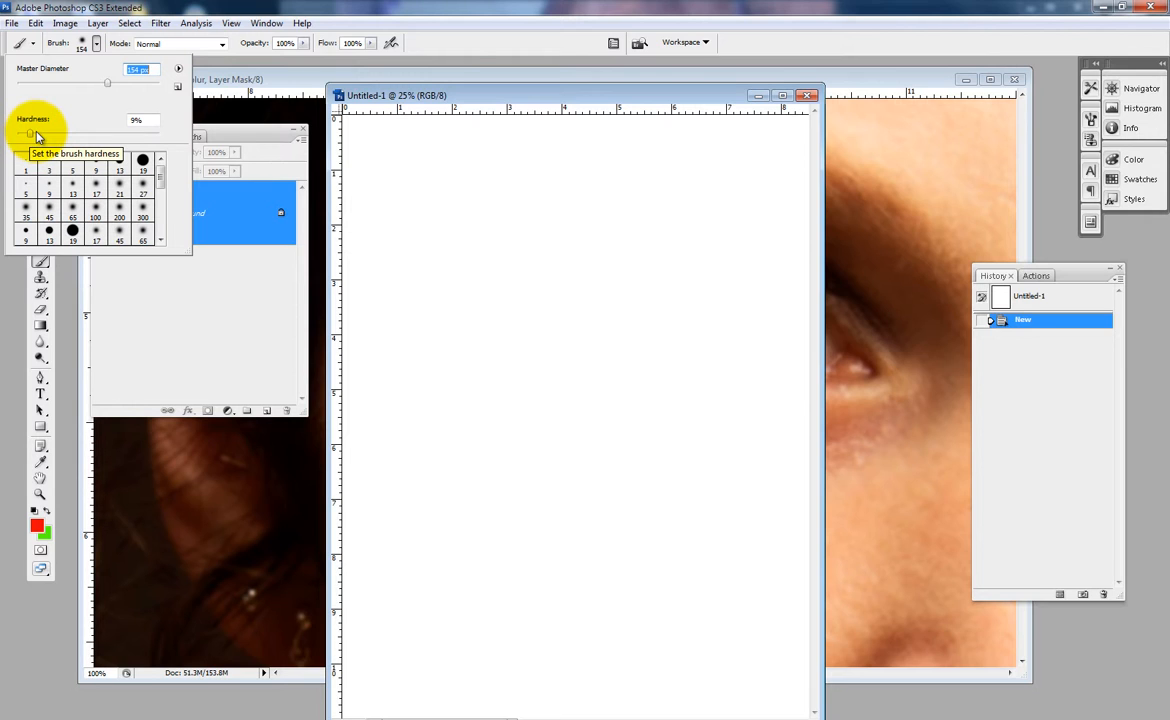
pyautogui.moveTo(107, 85); pyautogui.dragTo(78, 84)
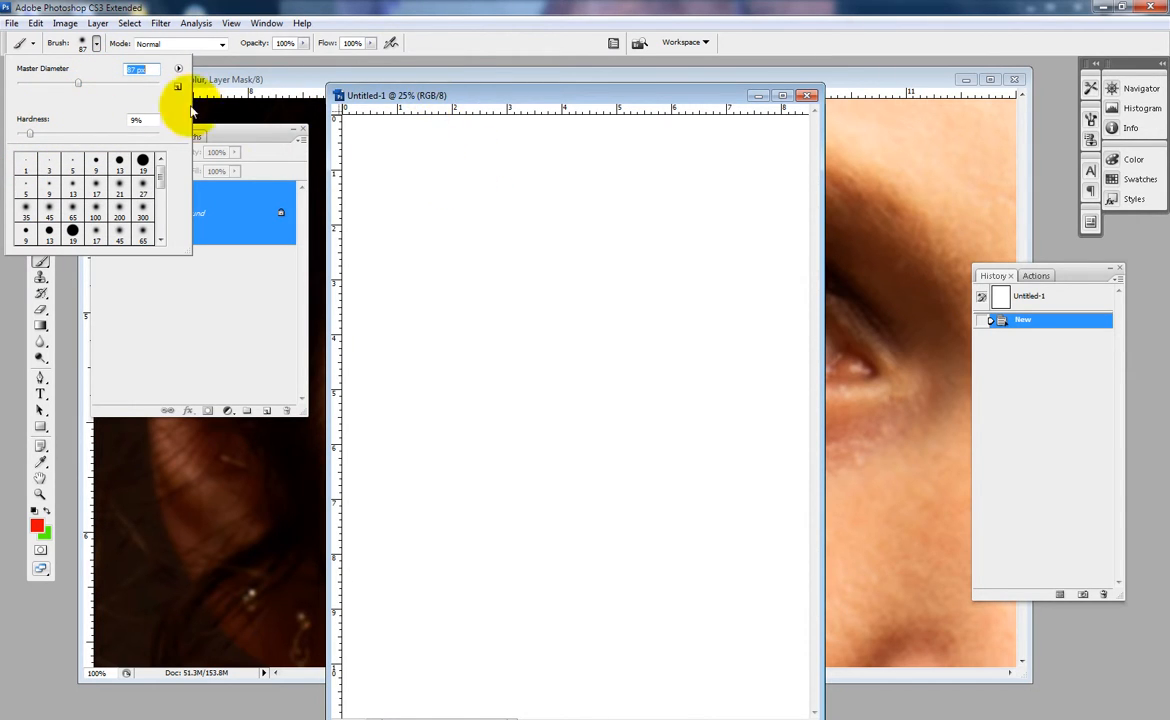
pyautogui.moveTo(92, 84); pyautogui.dragTo(111, 84)
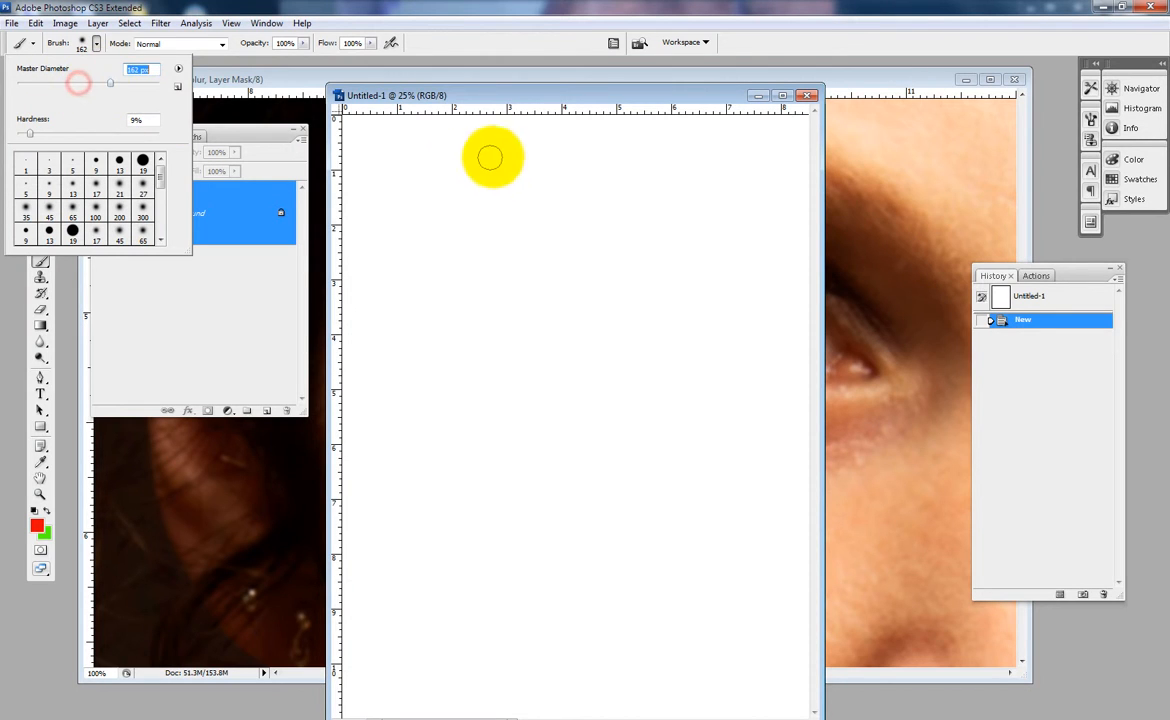
pyautogui.click(470, 93)
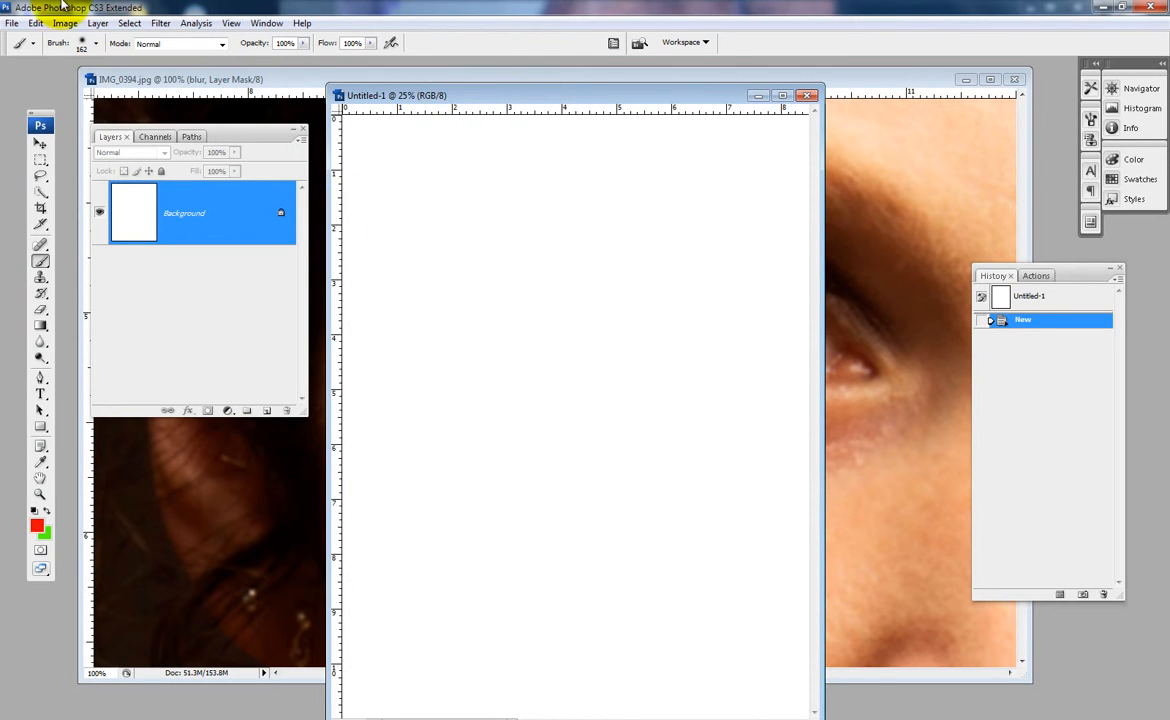
# - Set the brush hardness to 100% and paint a red horizontal stroke across the upper part of the blank page
pyautogui.click(93, 43)
pyautogui.moveTo(33, 134); pyautogui.dragTo(149, 134)
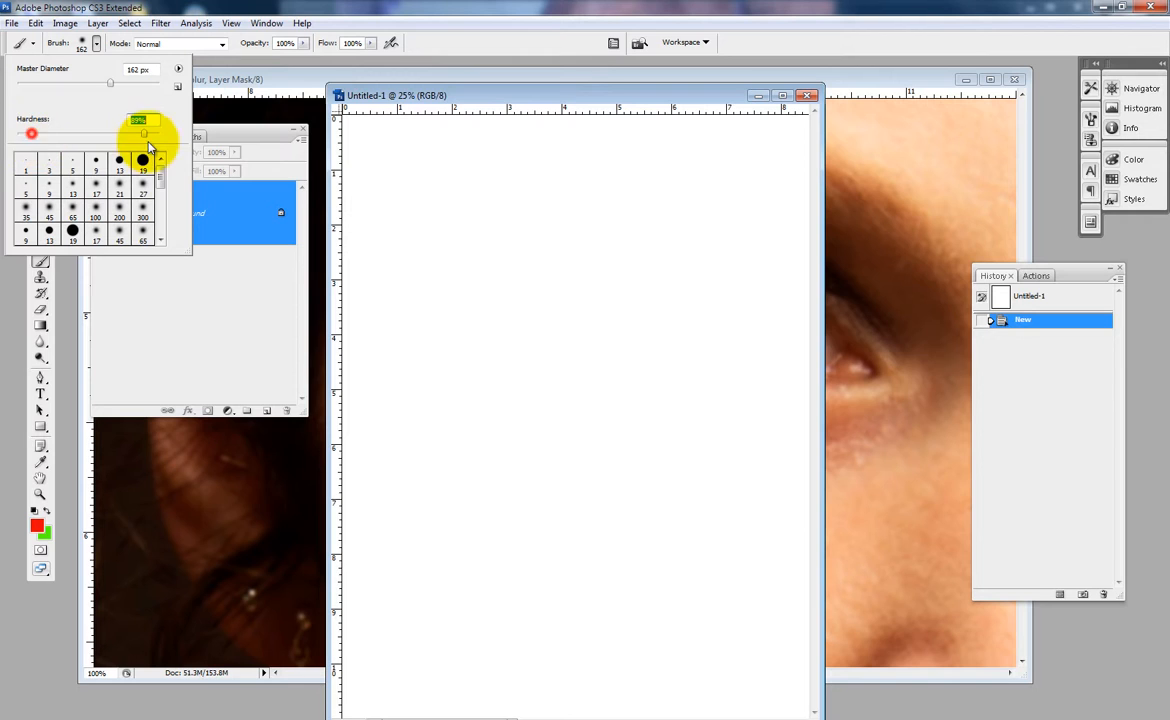
pyautogui.click(383, 93)
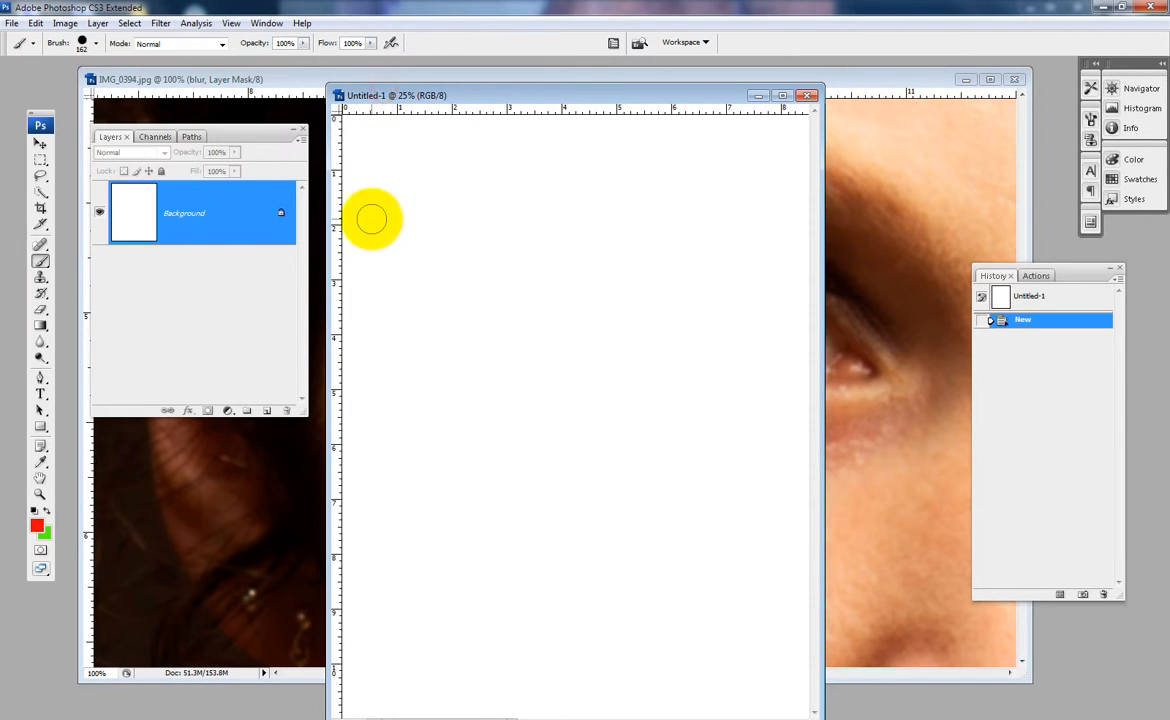
pyautogui.moveTo(366, 217); pyautogui.dragTo(782, 216)
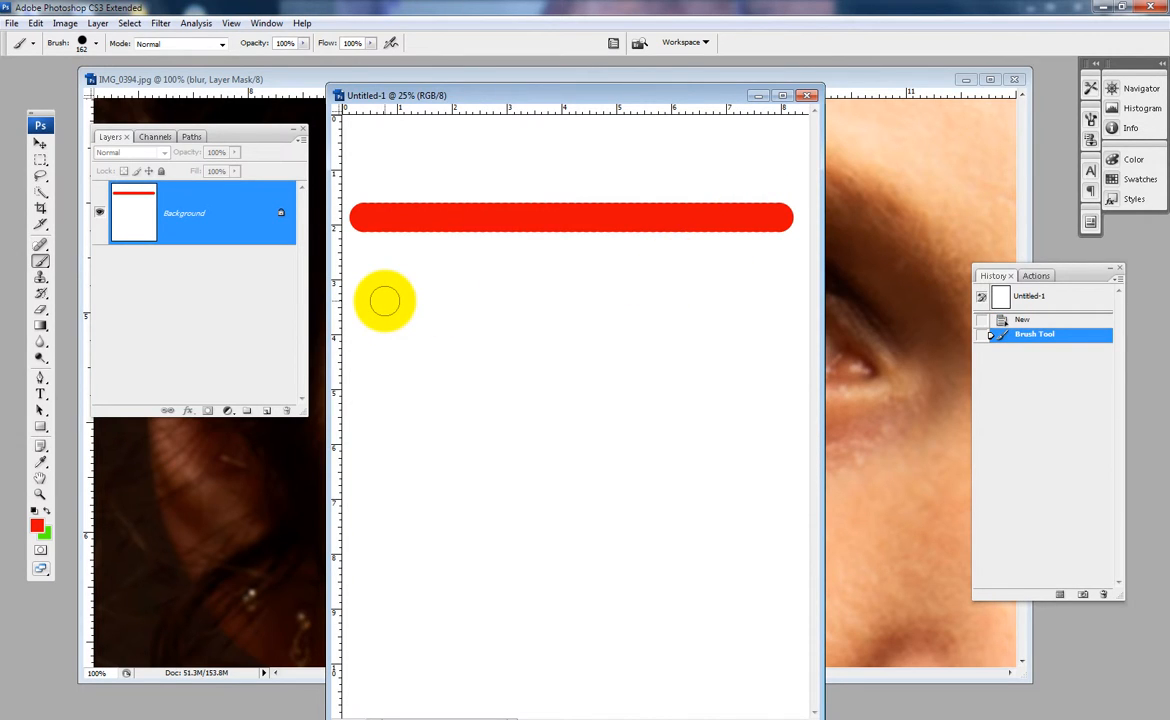
# - Set the brush hardness to 0% and paint a second horizontal stroke below the hard-edged one
pyautogui.click(84, 45)
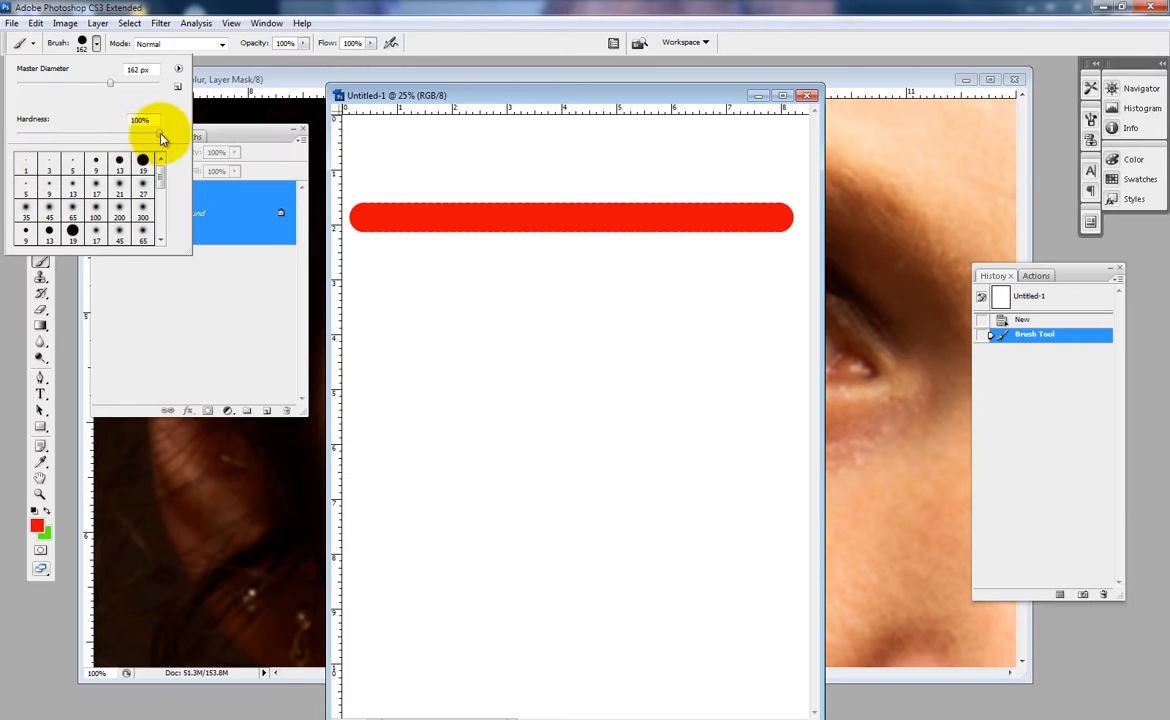
pyautogui.moveTo(157, 133); pyautogui.dragTo(13, 132)
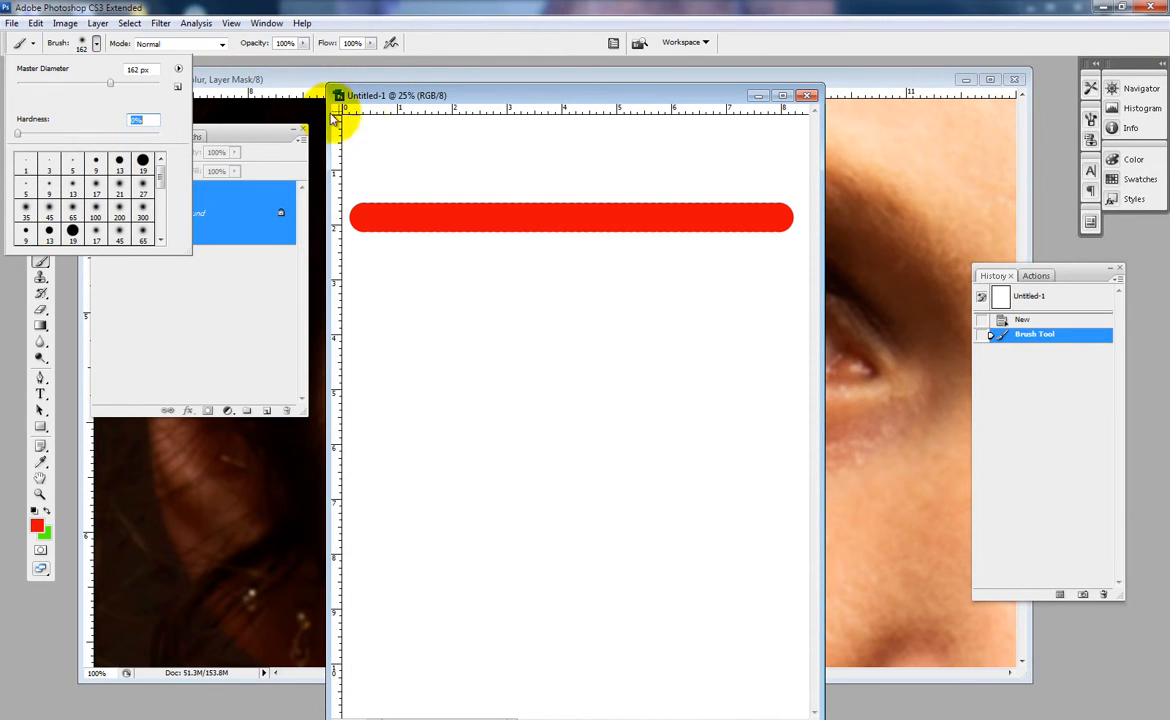
pyautogui.click(398, 103)
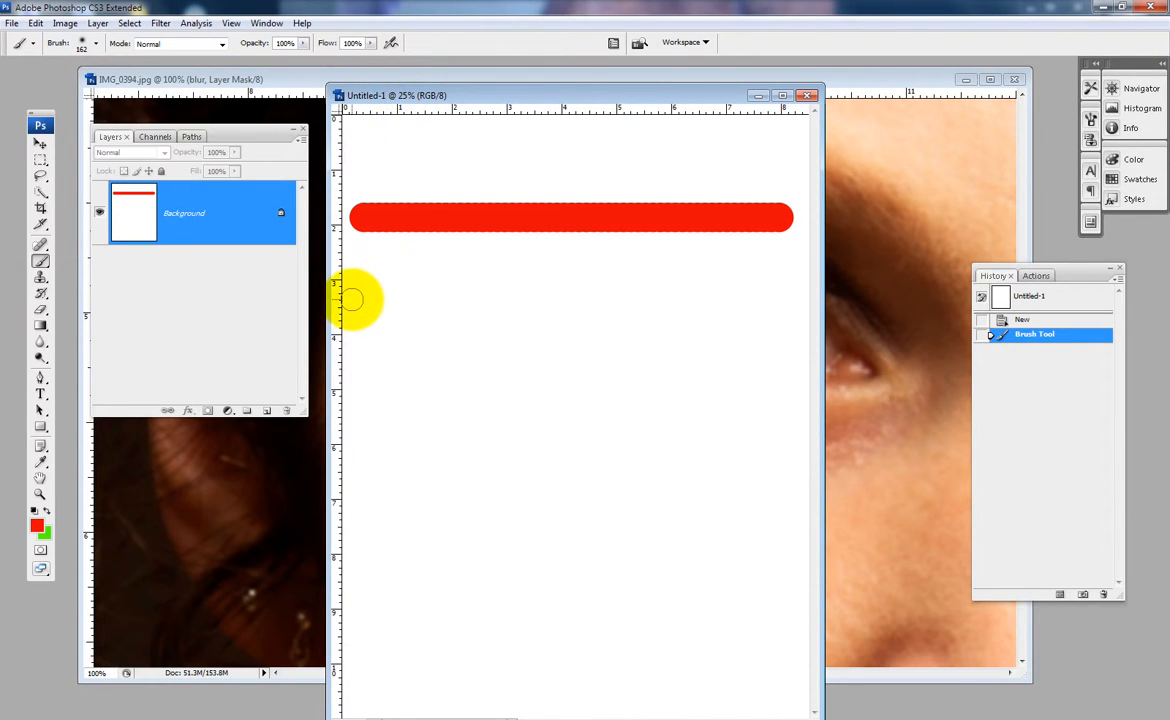
pyautogui.moveTo(348, 295); pyautogui.dragTo(815, 295)
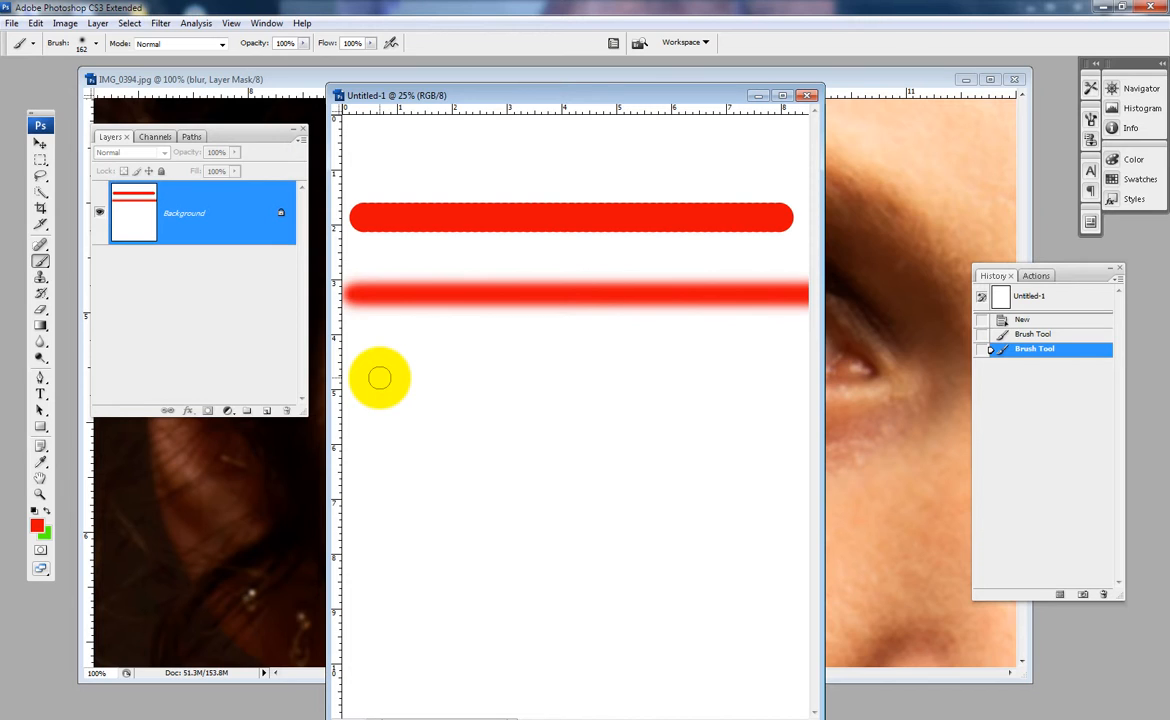
# - Set the brush hardness to 53% and paint a third horizontal stroke below the soft one
pyautogui.click(81, 42)
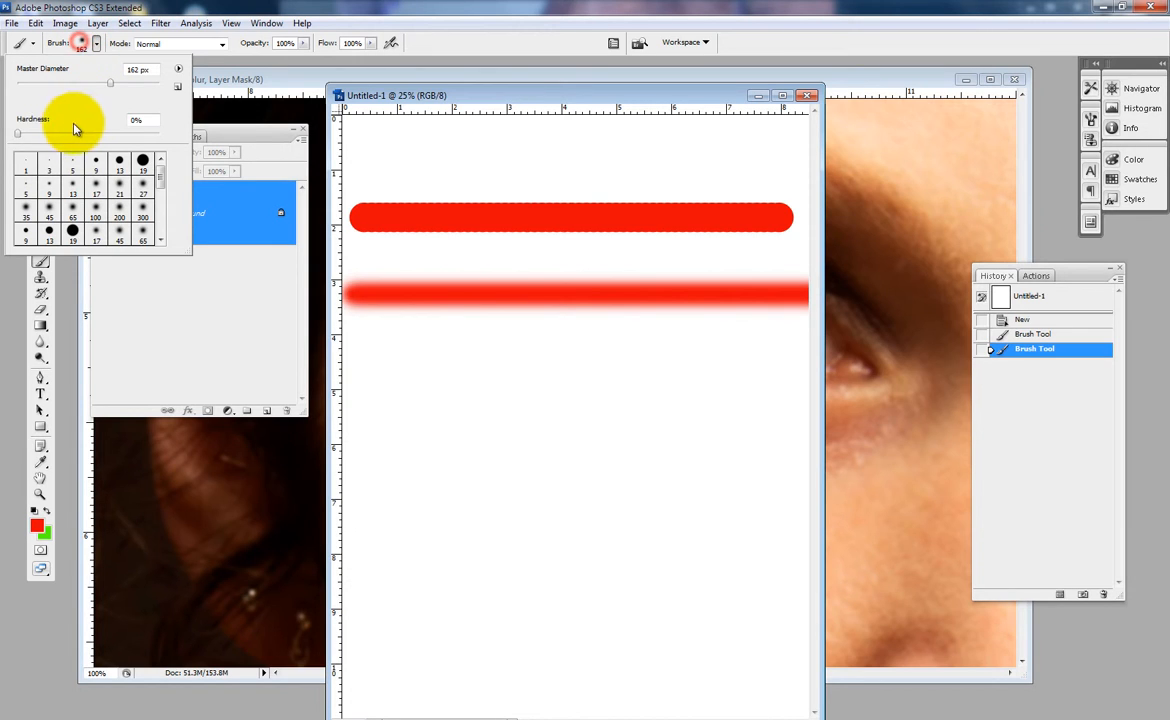
pyautogui.moveTo(20, 133); pyautogui.dragTo(93, 136)
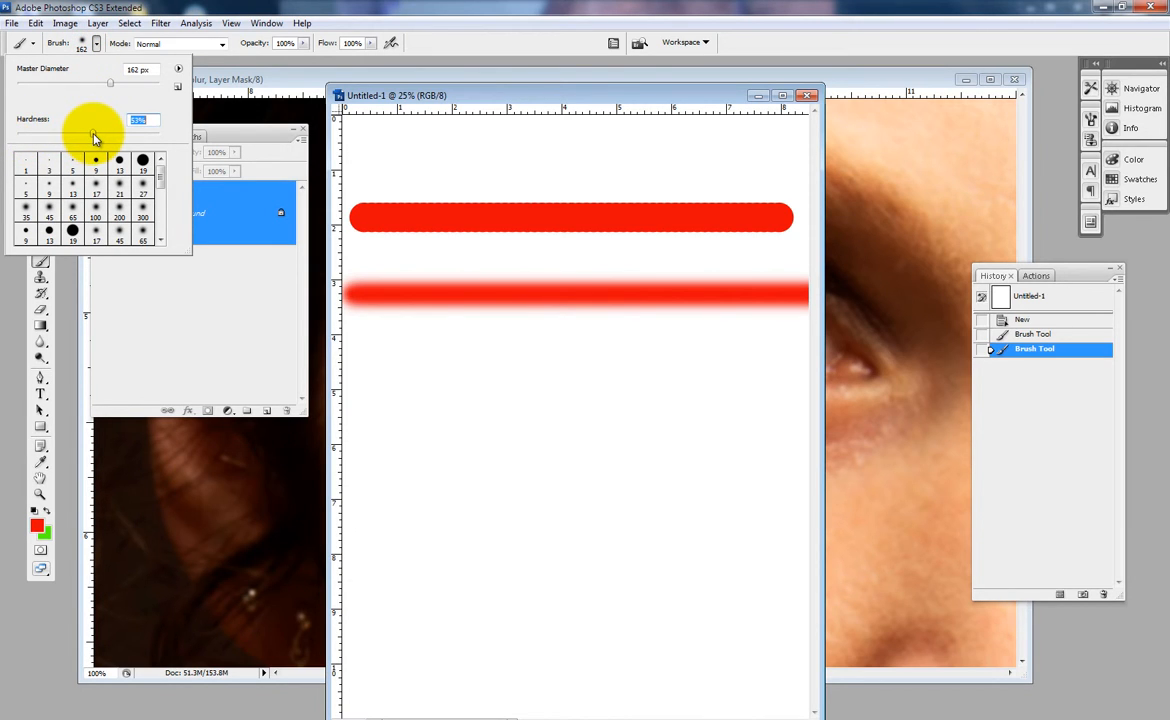
pyautogui.click(450, 88)
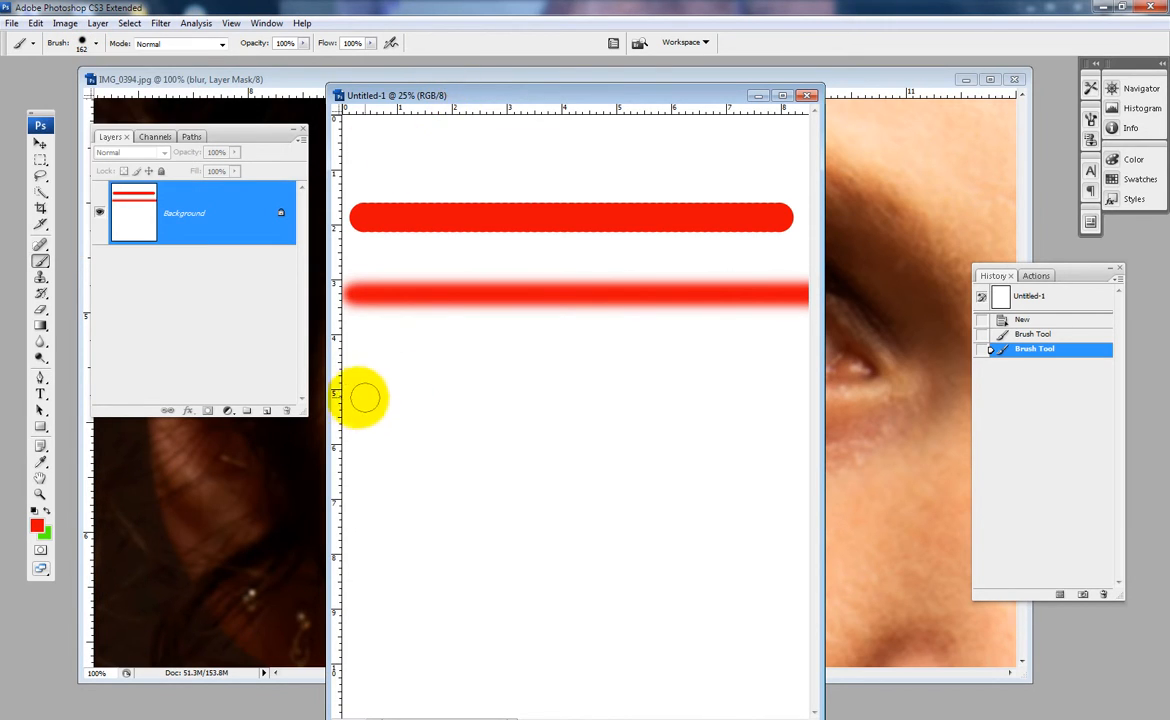
pyautogui.moveTo(340, 378); pyautogui.dragTo(849, 384)
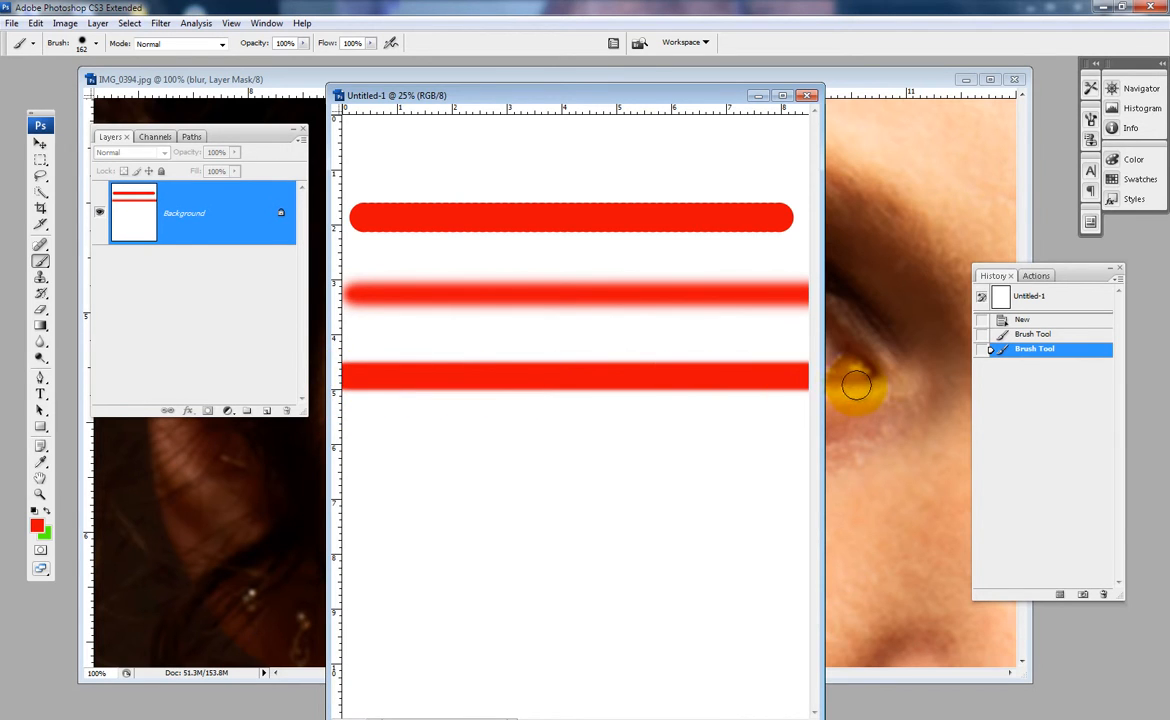
# - Lower the brush hardness to 25% and paint a horizontal stroke between the second and third strokes
pyautogui.click(90, 44)
pyautogui.moveTo(90, 144); pyautogui.dragTo(57, 136)
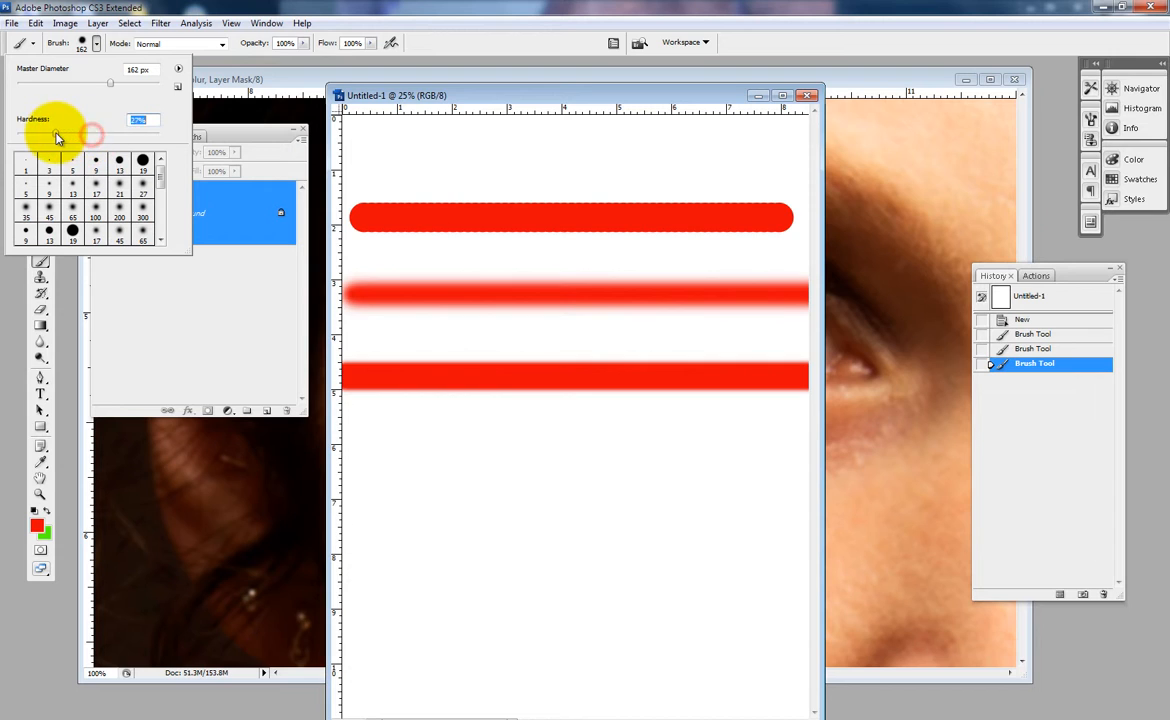
pyautogui.moveTo(350, 327); pyautogui.dragTo(826, 340)
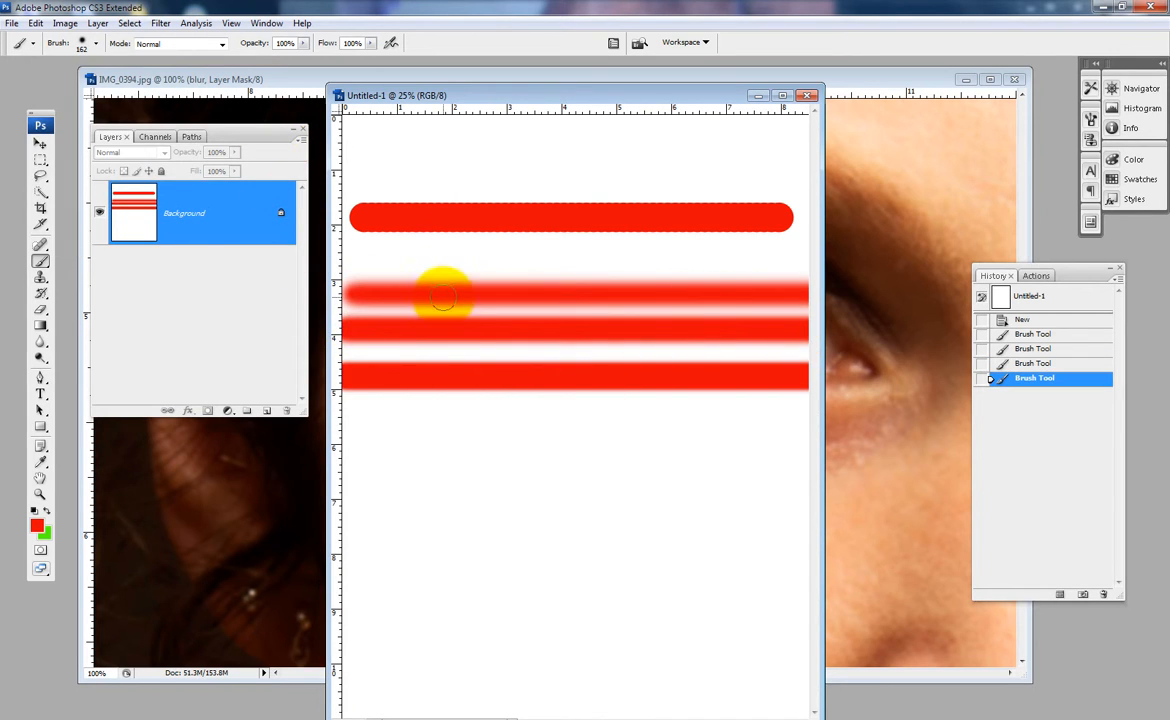
# - Return to the IMG_0394.jpg portrait and set the brush hardness to 16%
pyautogui.click(892, 86)
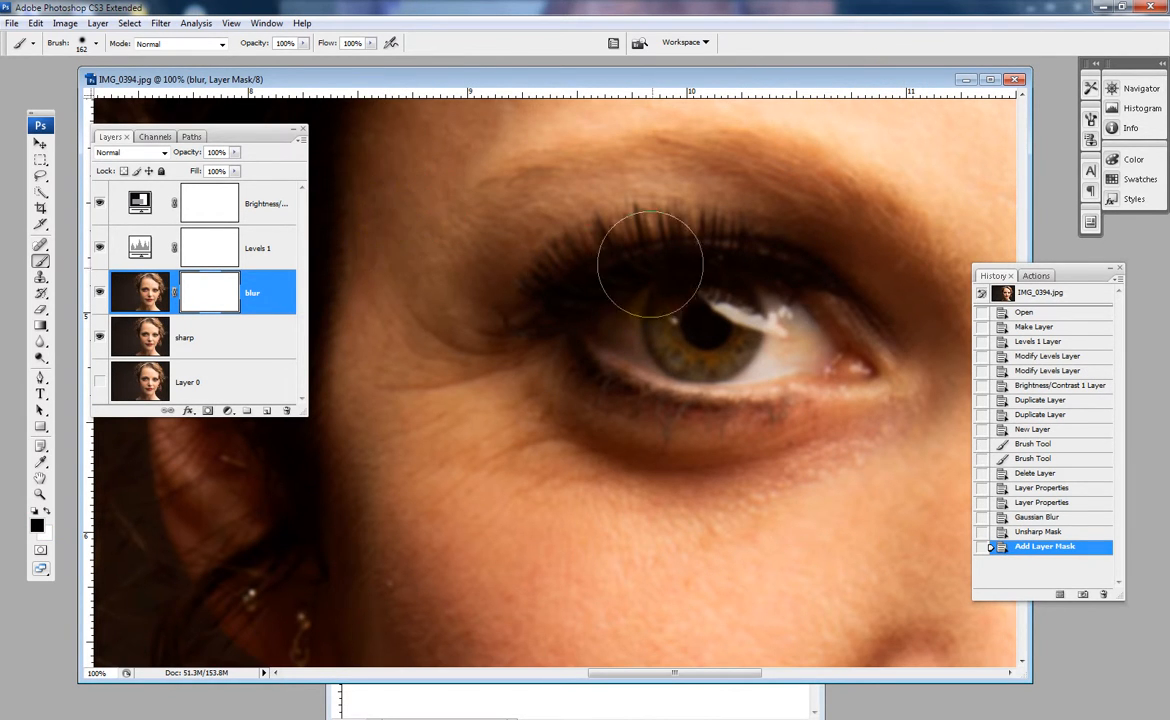
pyautogui.click(82, 45)
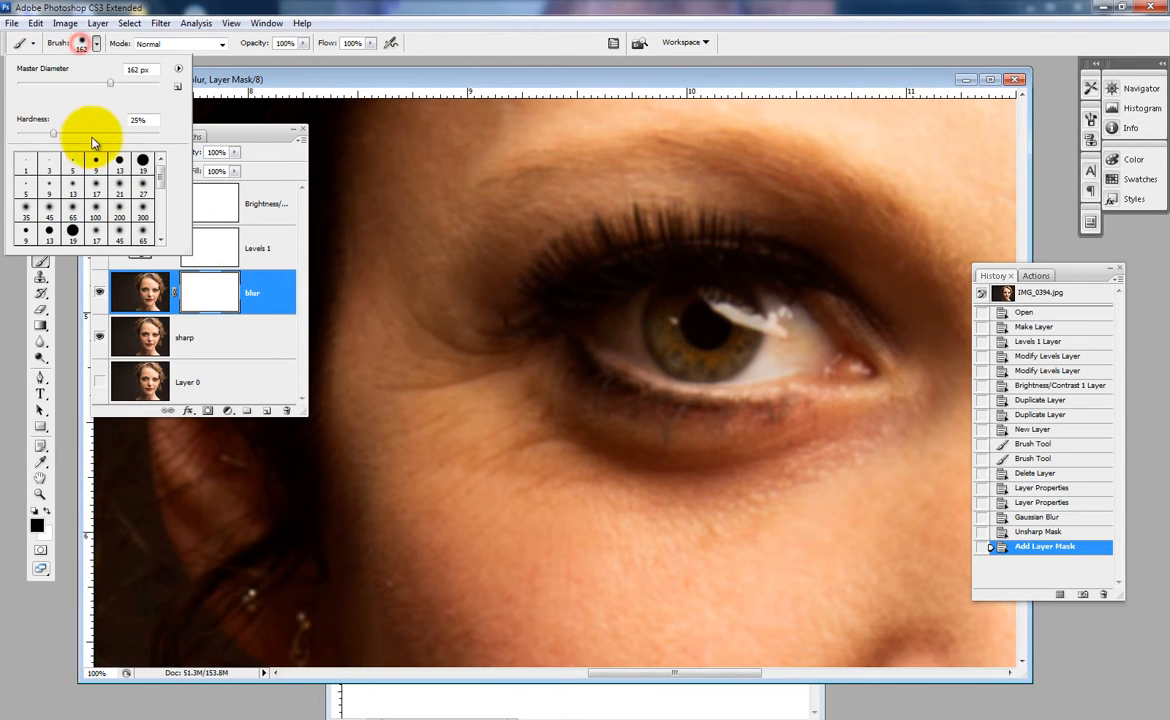
pyautogui.moveTo(48, 137); pyautogui.dragTo(41, 135)
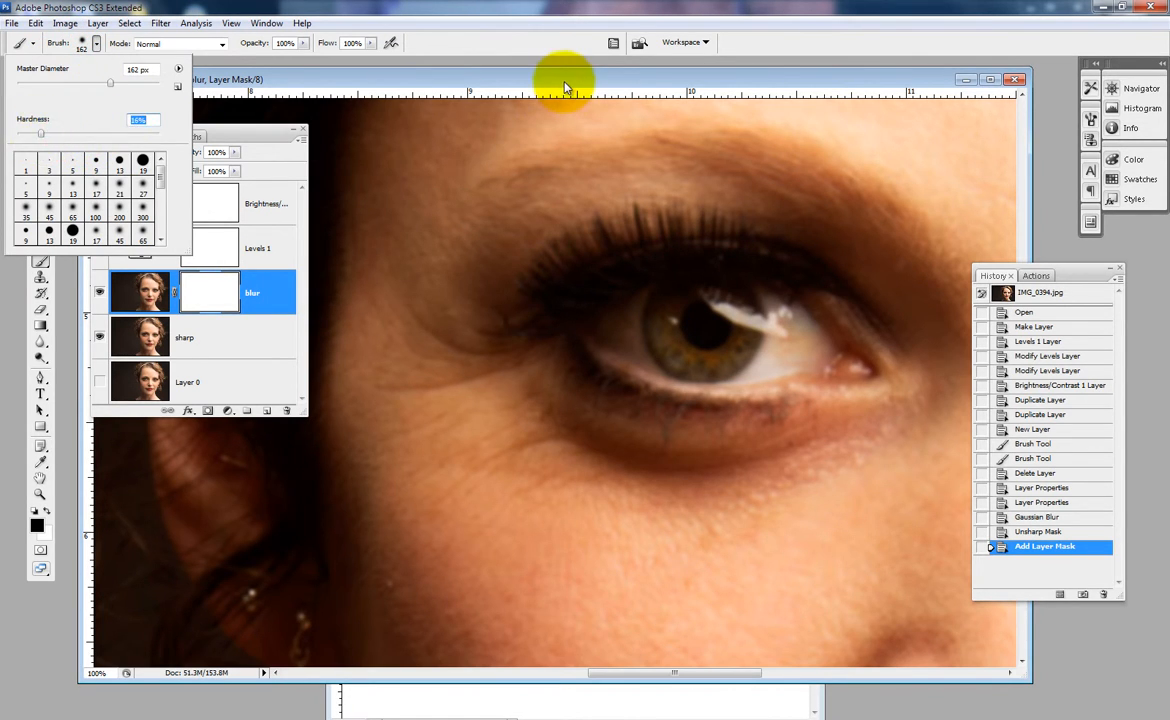
pyautogui.click(565, 88)
# - Select the blur layer's mask and paint black over the eye to reveal the sharp layer beneath
pyautogui.click(217, 292)
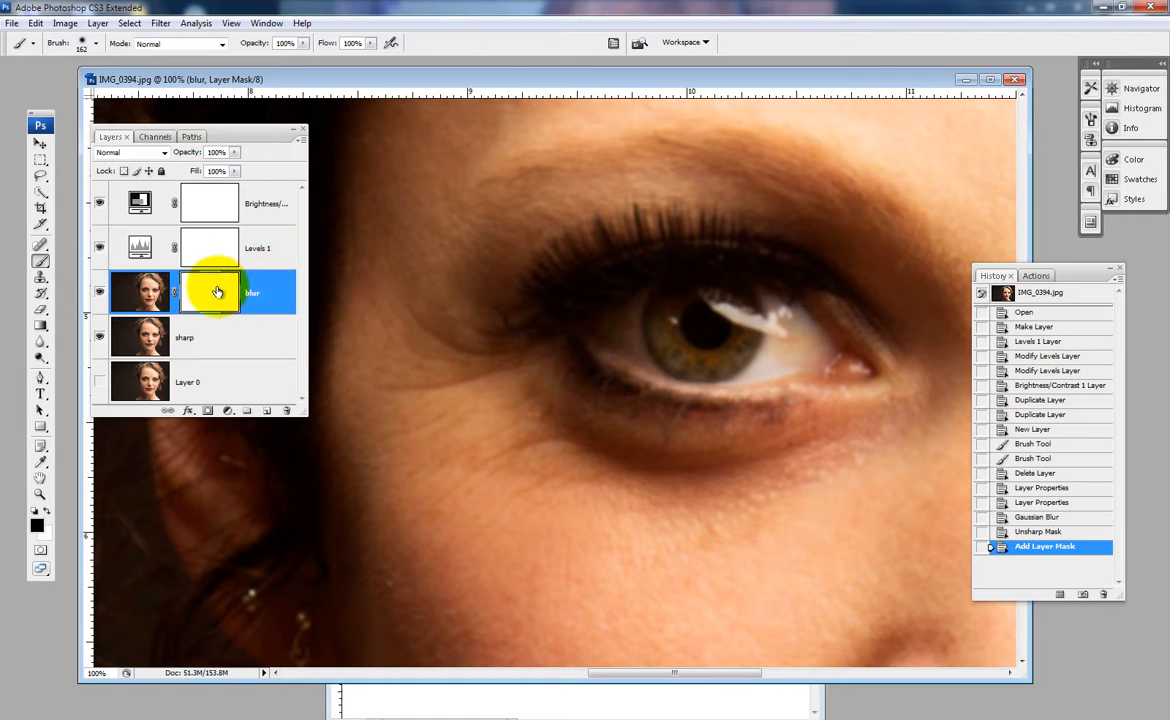
pyautogui.click(218, 289)
pyautogui.moveTo(784, 335)
pyautogui.mouseDown()
pyautogui.moveTo(703, 302)
pyautogui.moveTo(674, 311)
pyautogui.moveTo(646, 282)
pyautogui.moveTo(618, 310)
pyautogui.moveTo(659, 336)
pyautogui.moveTo(720, 356)
pyautogui.moveTo(741, 318)
pyautogui.moveTo(660, 260)
pyautogui.moveTo(605, 280)
pyautogui.moveTo(596, 296)
pyautogui.moveTo(658, 322)
pyautogui.mouseUp()
pyautogui.press('space')
pyautogui.moveTo(738, 305)
pyautogui.mouseDown()
pyautogui.moveTo(574, 285)
pyautogui.moveTo(596, 340)
pyautogui.mouseUp()
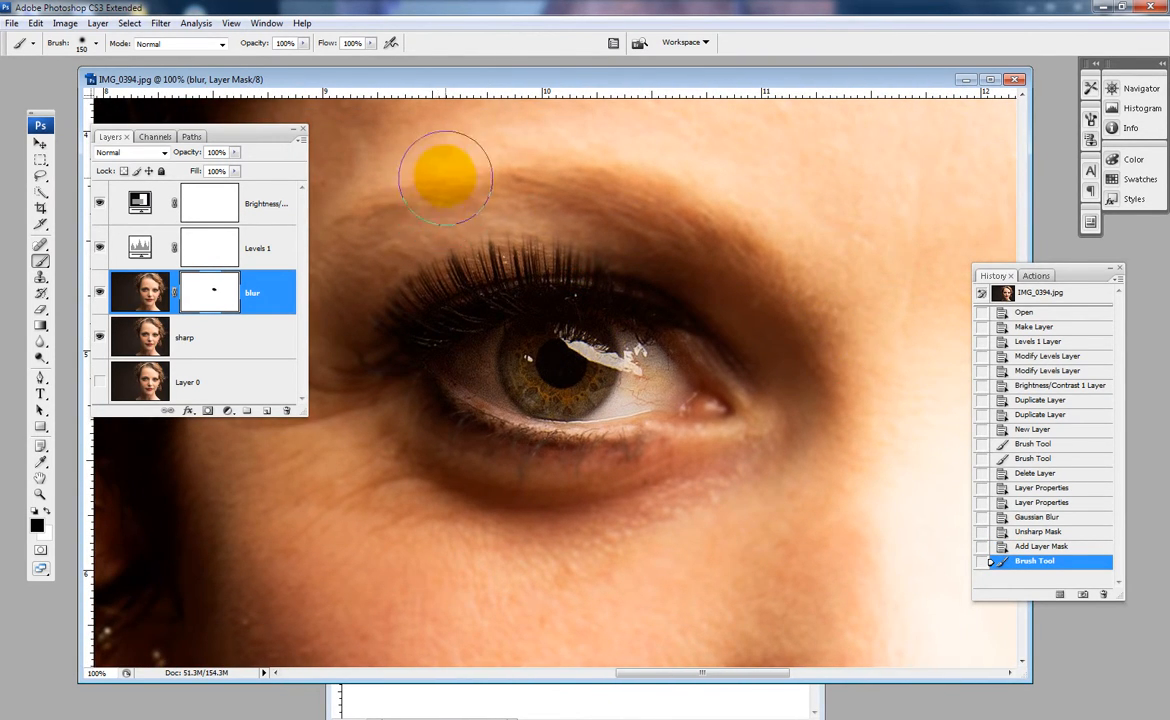
# - Reduce the brush size to 50 and paint black on the blur layer's mask over the eyebrow and the white of the eye
pyautogui.press('[')
pyautogui.press('[')
pyautogui.press('[')
pyautogui.press('[')
pyautogui.press('[')
pyautogui.press('[')
pyautogui.press('[')
pyautogui.moveTo(715, 237)
pyautogui.mouseDown()
pyautogui.moveTo(622, 200)
pyautogui.moveTo(668, 213)
pyautogui.moveTo(626, 185)
pyautogui.moveTo(650, 200)
pyautogui.moveTo(578, 184)
pyautogui.moveTo(434, 190)
pyautogui.moveTo(456, 195)
pyautogui.moveTo(410, 208)
pyautogui.moveTo(680, 228)
pyautogui.moveTo(793, 302)
pyautogui.moveTo(720, 262)
pyautogui.moveTo(787, 288)
pyautogui.moveTo(723, 246)
pyautogui.moveTo(762, 248)
pyautogui.moveTo(695, 205)
pyautogui.moveTo(728, 222)
pyautogui.moveTo(588, 177)
pyautogui.moveTo(613, 190)
pyautogui.moveTo(490, 183)
pyautogui.moveTo(548, 205)
pyautogui.moveTo(437, 205)
pyautogui.mouseUp()
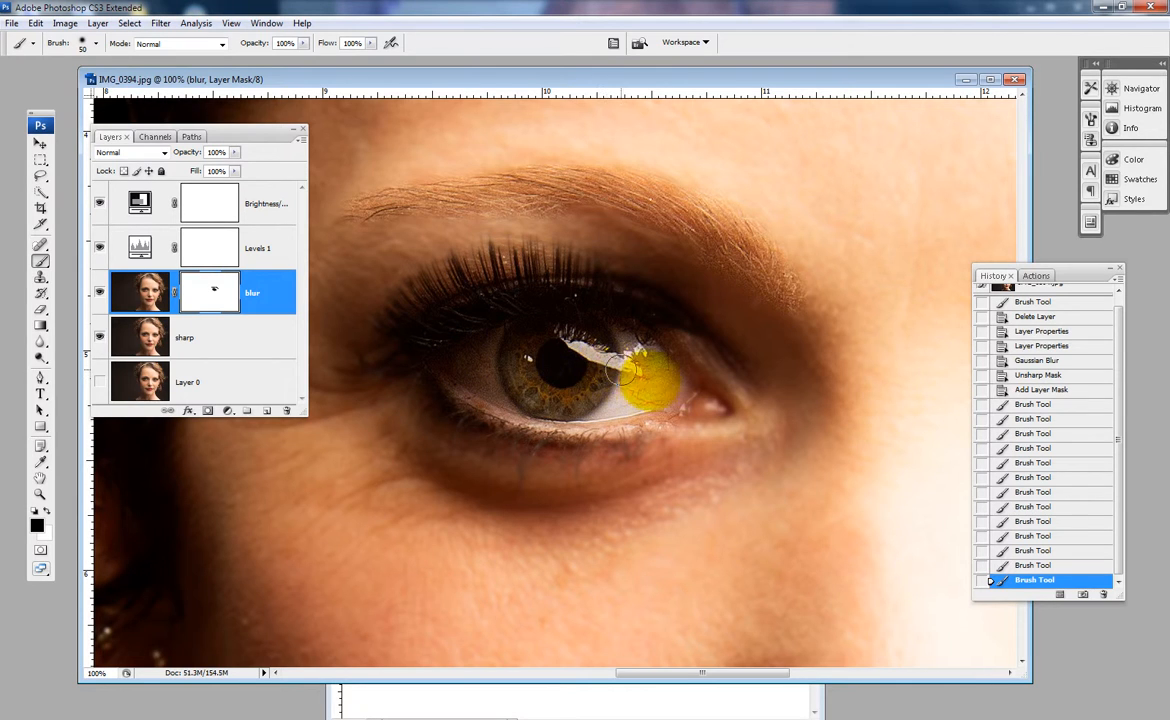
pyautogui.moveTo(620, 370); pyautogui.dragTo(651, 382)
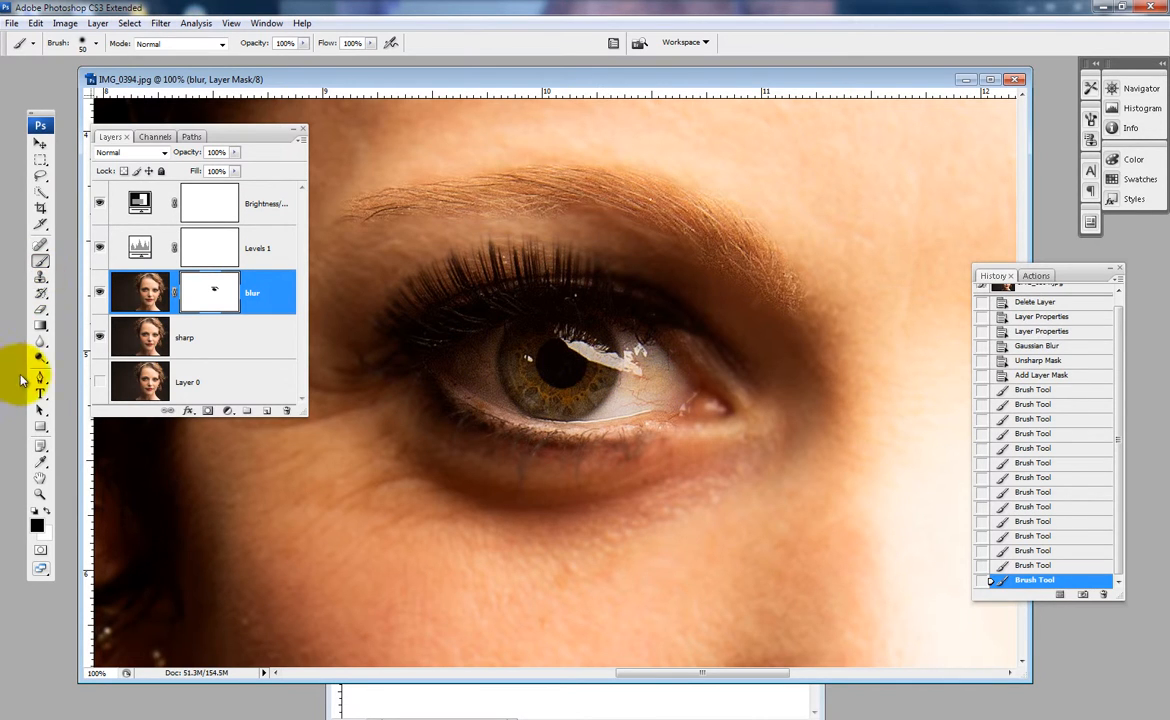
# - Hide the sharp layer, paint black over the missed mask areas around the inner eye corner, and show the sharp layer again
pyautogui.click(100, 339)
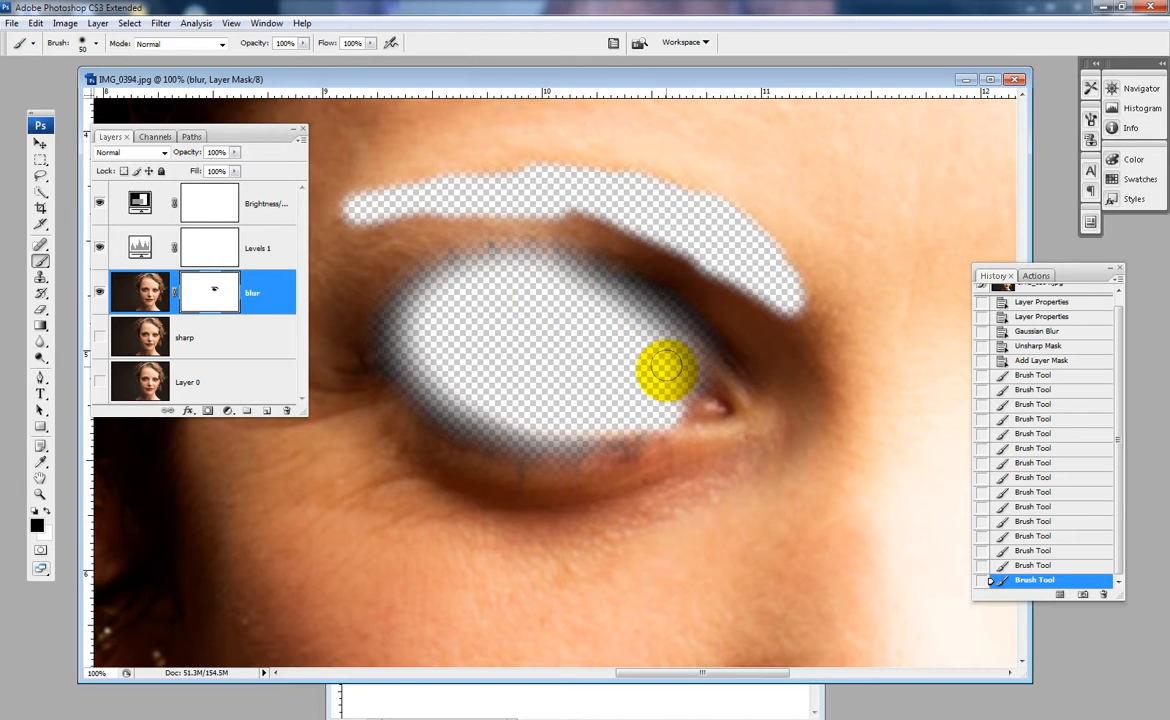
pyautogui.moveTo(666, 366)
pyautogui.mouseDown()
pyautogui.moveTo(718, 381)
pyautogui.moveTo(730, 400)
pyautogui.moveTo(713, 413)
pyautogui.moveTo(666, 406)
pyautogui.moveTo(696, 395)
pyautogui.moveTo(680, 354)
pyautogui.moveTo(733, 405)
pyautogui.moveTo(677, 430)
pyautogui.moveTo(580, 432)
pyautogui.moveTo(597, 427)
pyautogui.moveTo(500, 397)
pyautogui.moveTo(408, 328)
pyautogui.moveTo(557, 362)
pyautogui.moveTo(553, 383)
pyautogui.moveTo(587, 345)
pyautogui.moveTo(558, 350)
pyautogui.moveTo(589, 397)
pyautogui.moveTo(528, 347)
pyautogui.moveTo(573, 375)
pyautogui.moveTo(589, 343)
pyautogui.moveTo(564, 335)
pyautogui.moveTo(605, 355)
pyautogui.moveTo(597, 350)
pyautogui.moveTo(652, 330)
pyautogui.mouseUp()
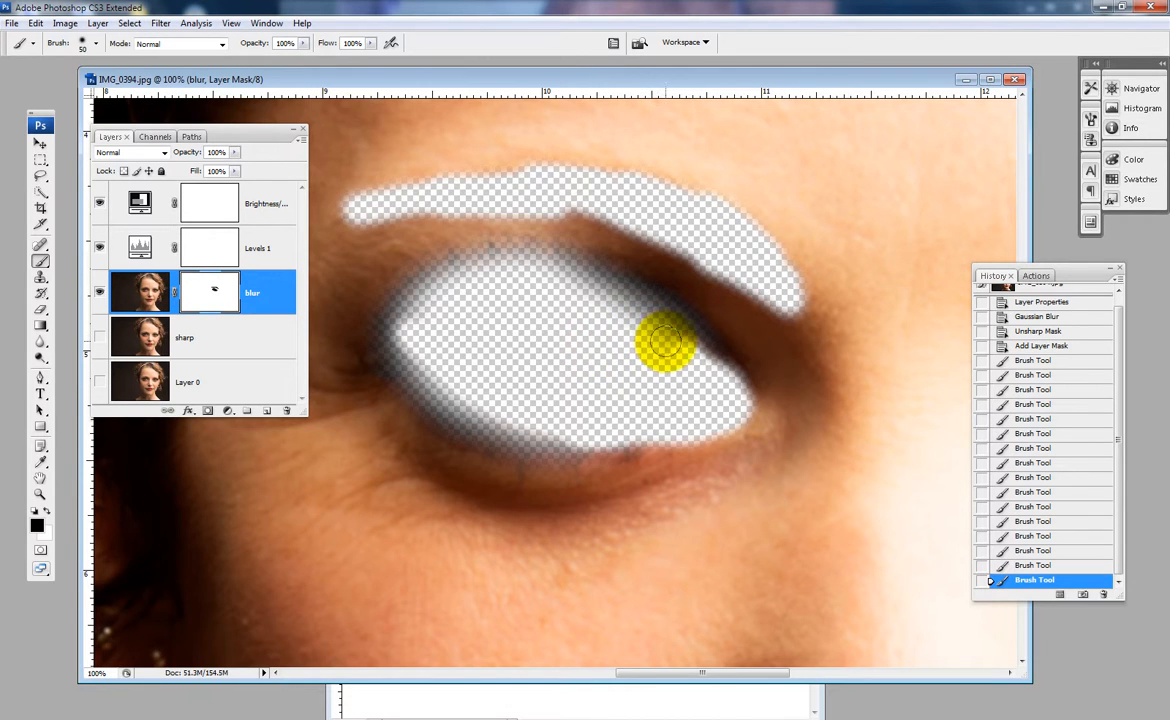
pyautogui.moveTo(670, 341); pyautogui.dragTo(534, 351)
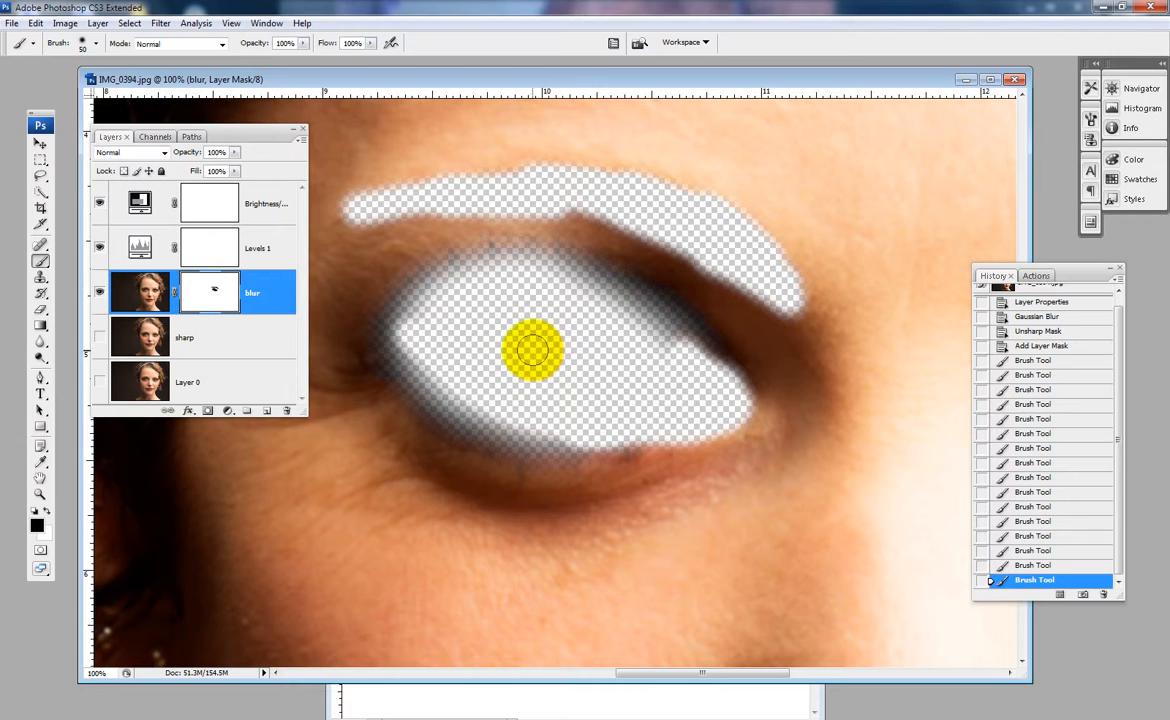
pyautogui.click(99, 338)
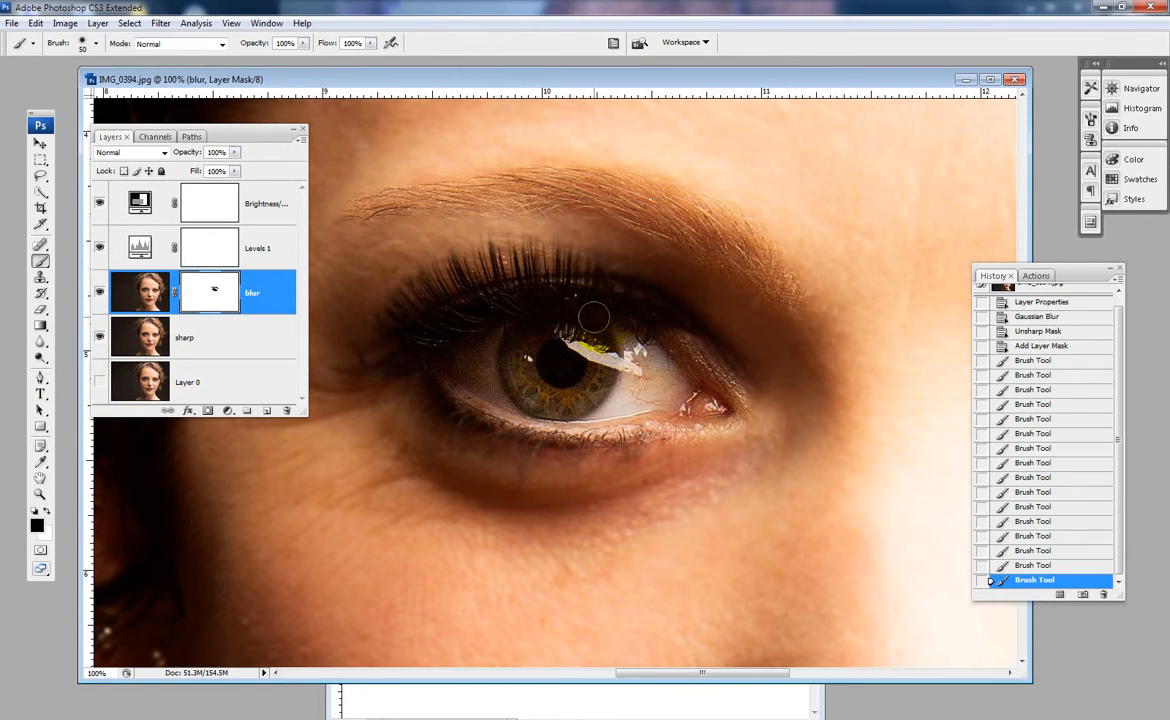
# - Paint loose black strokes on the mask across the other eye and surrounding face, and hide the sharp layer to inspect them
pyautogui.press('space')
pyautogui.moveTo(619, 331); pyautogui.dragTo(392, 336)
pyautogui.moveTo(718, 368); pyautogui.dragTo(548, 338)
pyautogui.moveTo(667, 337); pyautogui.dragTo(483, 373)
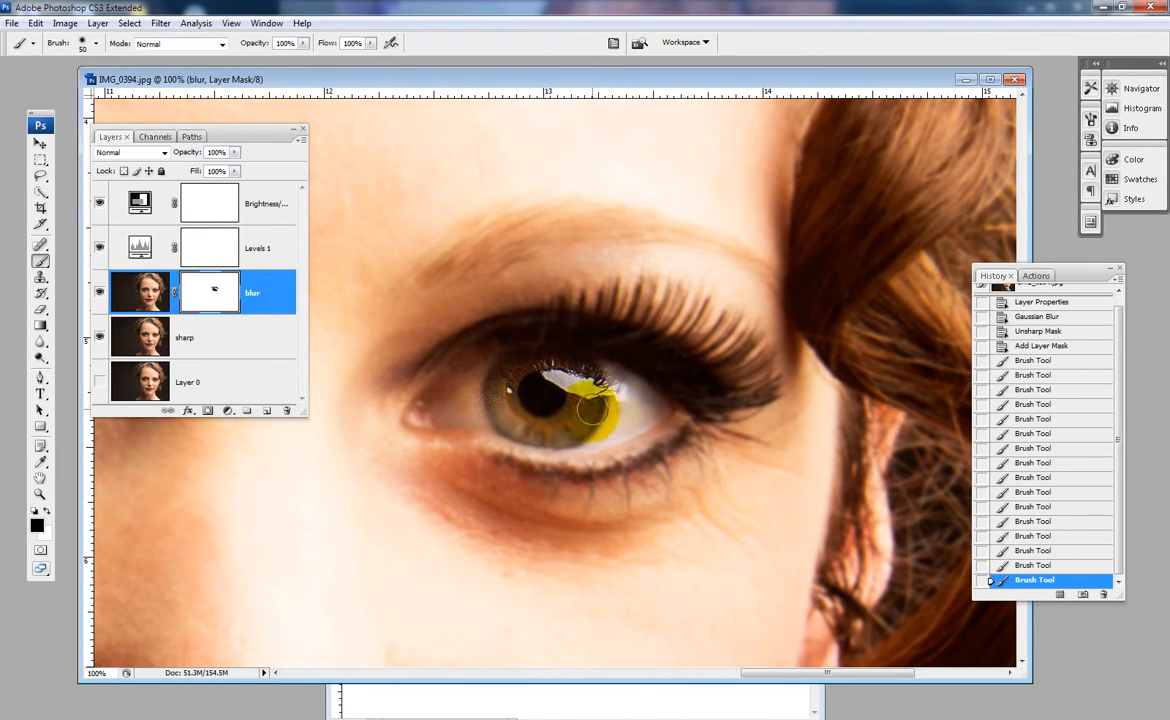
pyautogui.moveTo(592, 410)
pyautogui.mouseDown()
pyautogui.moveTo(523, 431)
pyautogui.moveTo(654, 399)
pyautogui.moveTo(595, 411)
pyautogui.moveTo(500, 394)
pyautogui.moveTo(575, 395)
pyautogui.moveTo(478, 399)
pyautogui.moveTo(292, 343)
pyautogui.moveTo(101, 337)
pyautogui.moveTo(414, 372)
pyautogui.moveTo(463, 398)
pyautogui.moveTo(552, 369)
pyautogui.moveTo(652, 392)
pyautogui.moveTo(648, 406)
pyautogui.moveTo(492, 422)
pyautogui.moveTo(480, 390)
pyautogui.moveTo(510, 375)
pyautogui.moveTo(609, 370)
pyautogui.moveTo(646, 384)
pyautogui.moveTo(647, 398)
pyautogui.moveTo(590, 407)
pyautogui.moveTo(433, 392)
pyautogui.moveTo(555, 414)
pyautogui.moveTo(591, 436)
pyautogui.moveTo(560, 420)
pyautogui.moveTo(521, 419)
pyautogui.moveTo(542, 432)
pyautogui.moveTo(474, 418)
pyautogui.moveTo(481, 402)
pyautogui.moveTo(511, 395)
pyautogui.moveTo(535, 208)
pyautogui.moveTo(263, 312)
pyautogui.moveTo(606, 560)
pyautogui.moveTo(543, 280)
pyautogui.moveTo(110, 555)
pyautogui.moveTo(90, 425)
pyautogui.moveTo(463, 306)
pyautogui.moveTo(986, 294)
pyautogui.moveTo(754, 277)
pyautogui.moveTo(149, 394)
pyautogui.moveTo(128, 206)
pyautogui.moveTo(401, 8)
pyautogui.moveTo(379, 592)
pyautogui.moveTo(705, 418)
pyautogui.moveTo(700, 70)
pyautogui.moveTo(401, 296)
pyautogui.mouseUp()
pyautogui.click(99, 336)
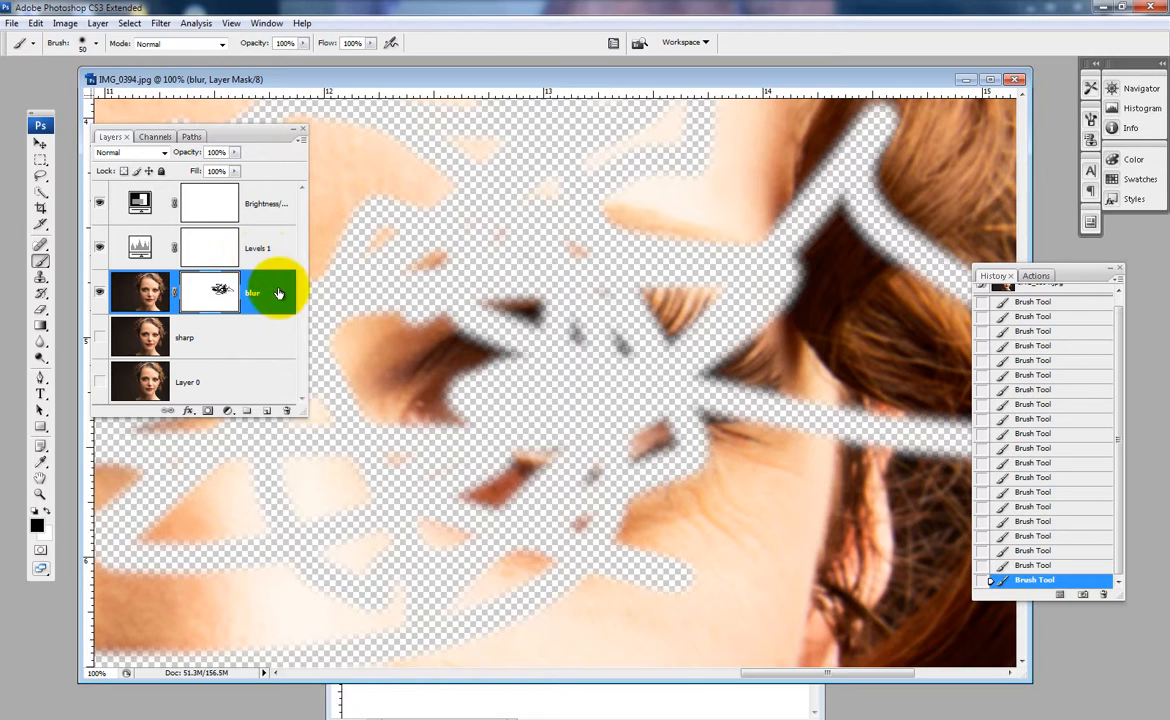
# - Scribble black strokes on the blur layer's mask across the forehead, hair, cheeks, nose and dark background
pyautogui.keyDown('ctrl'); pyautogui.keyDown('alt'); pyautogui.click(511, 330); pyautogui.keyUp('alt'); pyautogui.keyUp('ctrl')
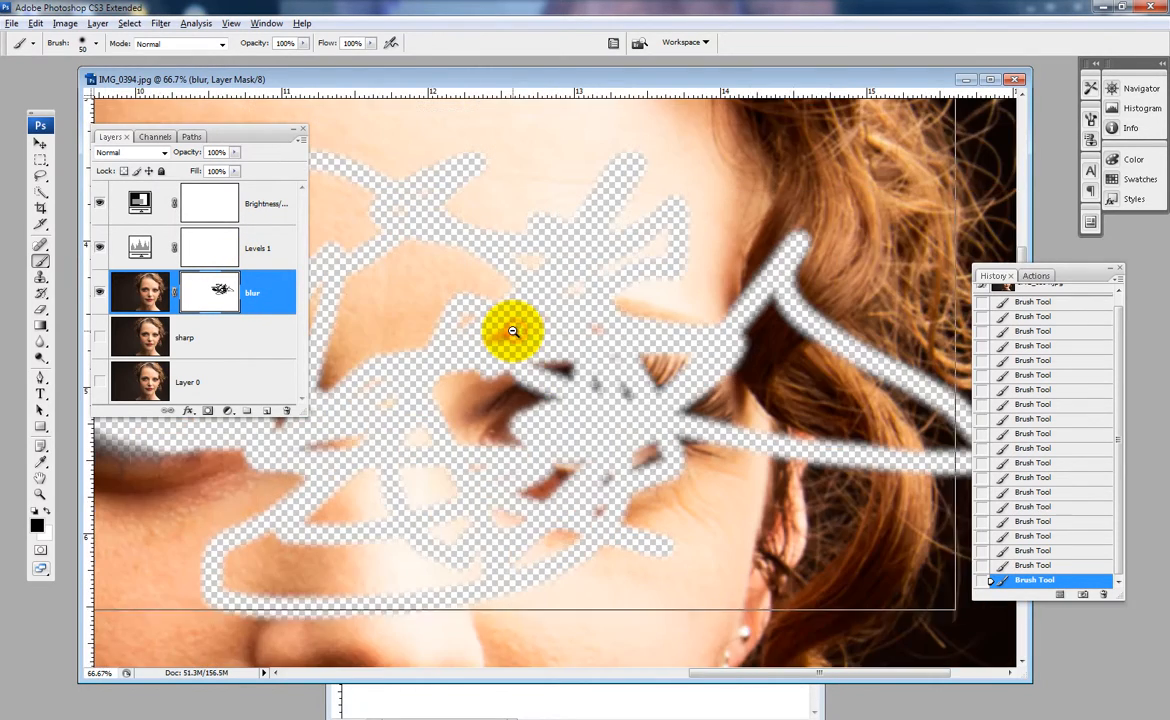
pyautogui.keyDown('ctrl'); pyautogui.keyDown('alt'); pyautogui.click(511, 330); pyautogui.keyUp('alt'); pyautogui.keyUp('ctrl')
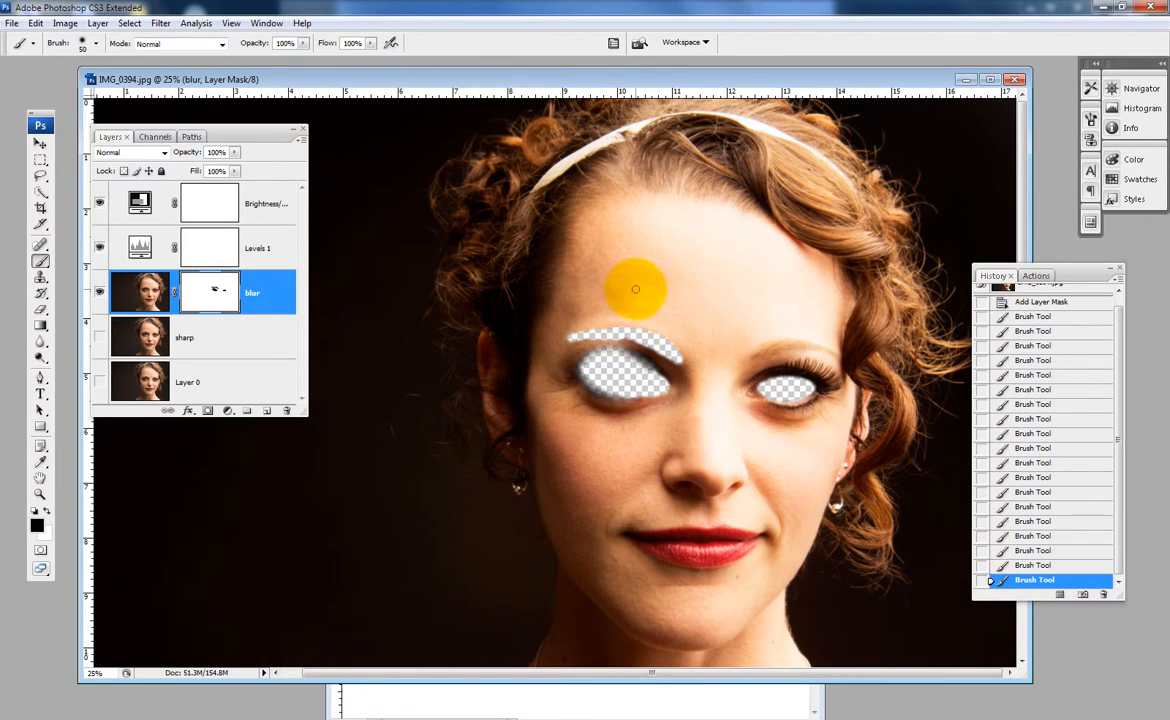
pyautogui.moveTo(676, 256); pyautogui.dragTo(658, 358)
pyautogui.moveTo(810, 268); pyautogui.dragTo(480, 215)
pyautogui.moveTo(667, 313); pyautogui.dragTo(695, 473)
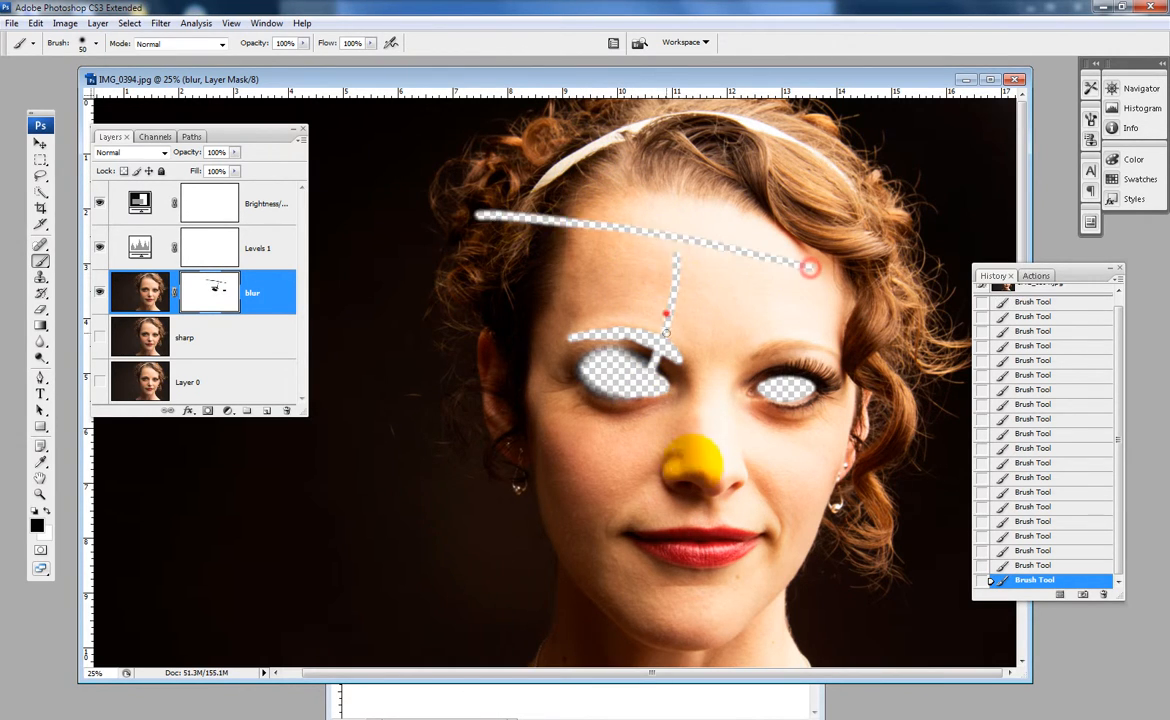
pyautogui.moveTo(580, 254); pyautogui.dragTo(760, 398)
pyautogui.moveTo(540, 343)
pyautogui.mouseDown()
pyautogui.moveTo(435, 520)
pyautogui.moveTo(415, 503)
pyautogui.mouseUp()
pyautogui.moveTo(243, 464); pyautogui.dragTo(516, 270)
pyautogui.moveTo(507, 216); pyautogui.dragTo(707, 535)
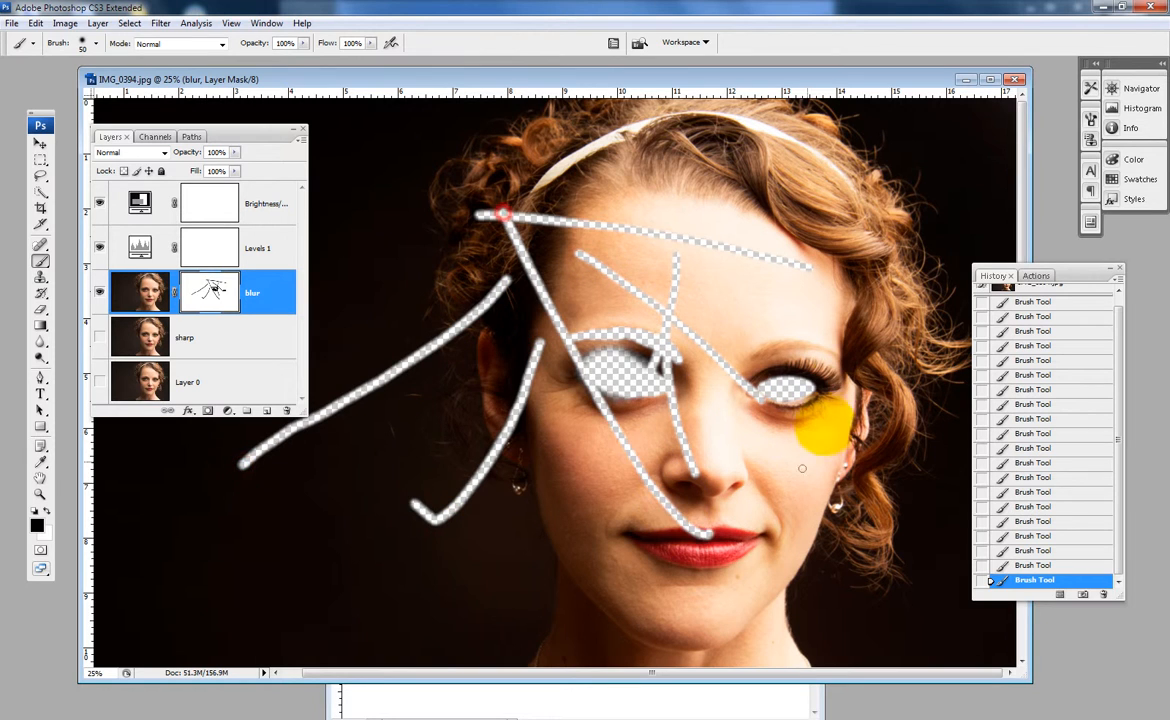
pyautogui.moveTo(838, 388); pyautogui.dragTo(903, 197)
pyautogui.moveTo(837, 215)
pyautogui.mouseDown()
pyautogui.moveTo(789, 261)
pyautogui.moveTo(580, 385)
pyautogui.mouseUp()
pyautogui.moveTo(402, 480)
pyautogui.mouseDown()
pyautogui.moveTo(428, 515)
pyautogui.moveTo(808, 527)
pyautogui.mouseUp()
pyautogui.moveTo(745, 445)
pyautogui.mouseDown()
pyautogui.moveTo(689, 438)
pyautogui.moveTo(480, 465)
pyautogui.moveTo(205, 515)
pyautogui.mouseUp()
pyautogui.moveTo(228, 572)
pyautogui.mouseDown()
pyautogui.moveTo(580, 488)
pyautogui.moveTo(620, 449)
pyautogui.mouseUp()
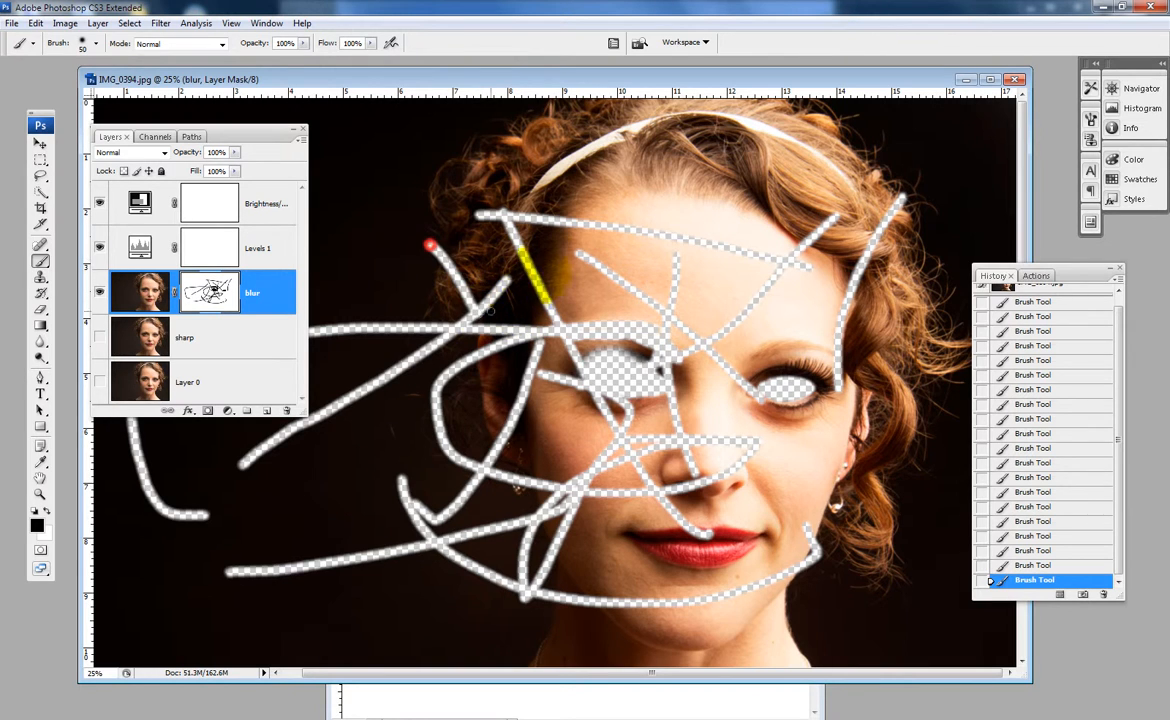
pyautogui.moveTo(490, 311)
pyautogui.mouseDown()
pyautogui.moveTo(548, 256)
pyautogui.moveTo(655, 302)
pyautogui.mouseUp()
pyautogui.moveTo(713, 225)
pyautogui.mouseDown()
pyautogui.moveTo(699, 270)
pyautogui.moveTo(778, 245)
pyautogui.moveTo(716, 273)
pyautogui.moveTo(784, 296)
pyautogui.moveTo(727, 336)
pyautogui.mouseUp()
pyautogui.moveTo(801, 312); pyautogui.dragTo(711, 375)
pyautogui.moveTo(818, 413)
pyautogui.mouseDown()
pyautogui.moveTo(757, 496)
pyautogui.moveTo(763, 453)
pyautogui.moveTo(693, 443)
pyautogui.moveTo(693, 482)
pyautogui.moveTo(648, 508)
pyautogui.moveTo(613, 410)
pyautogui.moveTo(576, 465)
pyautogui.moveTo(573, 395)
pyautogui.moveTo(555, 410)
pyautogui.moveTo(565, 383)
pyautogui.moveTo(473, 450)
pyautogui.moveTo(531, 361)
pyautogui.mouseUp()
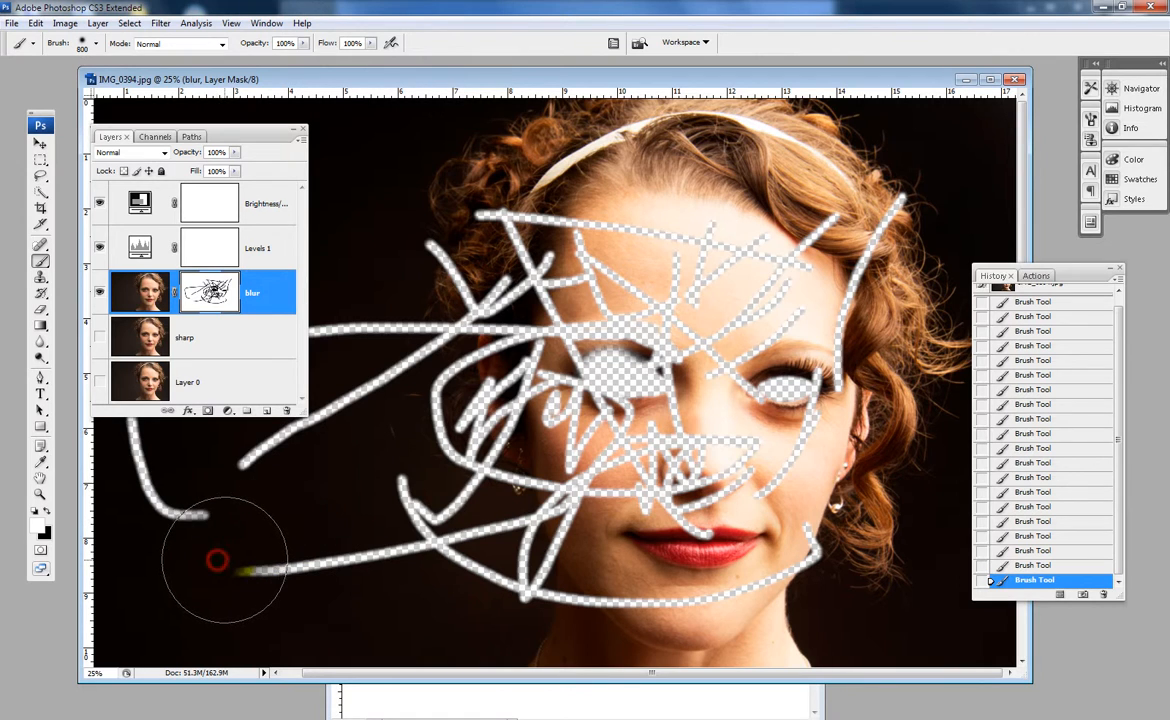
# - Paint white over all the black strokes on the blur layer's mask with a brush size of 800
pyautogui.moveTo(214, 556)
pyautogui.mouseDown()
pyautogui.moveTo(486, 544)
pyautogui.moveTo(599, 506)
pyautogui.moveTo(761, 425)
pyautogui.moveTo(500, 409)
pyautogui.moveTo(895, 374)
pyautogui.moveTo(747, 363)
pyautogui.moveTo(599, 311)
pyautogui.moveTo(716, 274)
pyautogui.moveTo(582, 242)
pyautogui.moveTo(437, 255)
pyautogui.moveTo(167, 360)
pyautogui.moveTo(82, 379)
pyautogui.moveTo(93, 357)
pyautogui.moveTo(194, 445)
pyautogui.moveTo(55, 491)
pyautogui.moveTo(277, 491)
pyautogui.moveTo(163, 406)
pyautogui.moveTo(141, 461)
pyautogui.moveTo(371, 615)
pyautogui.moveTo(794, 573)
pyautogui.moveTo(812, 484)
pyautogui.moveTo(637, 594)
pyautogui.moveTo(625, 453)
pyautogui.moveTo(725, 2)
pyautogui.moveTo(862, 148)
pyautogui.moveTo(777, 267)
pyautogui.moveTo(536, 399)
pyautogui.mouseUp()
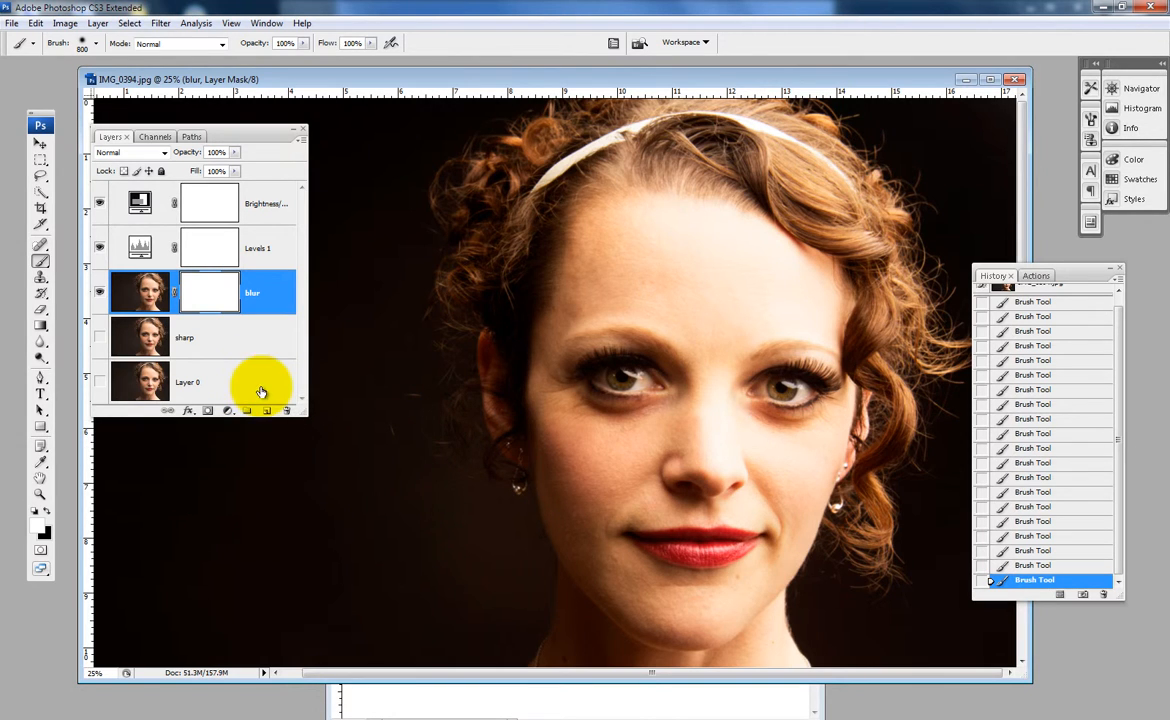
# - Paint a wide black zigzag across the portrait on the mask, and cover it again with white
pyautogui.press('x')
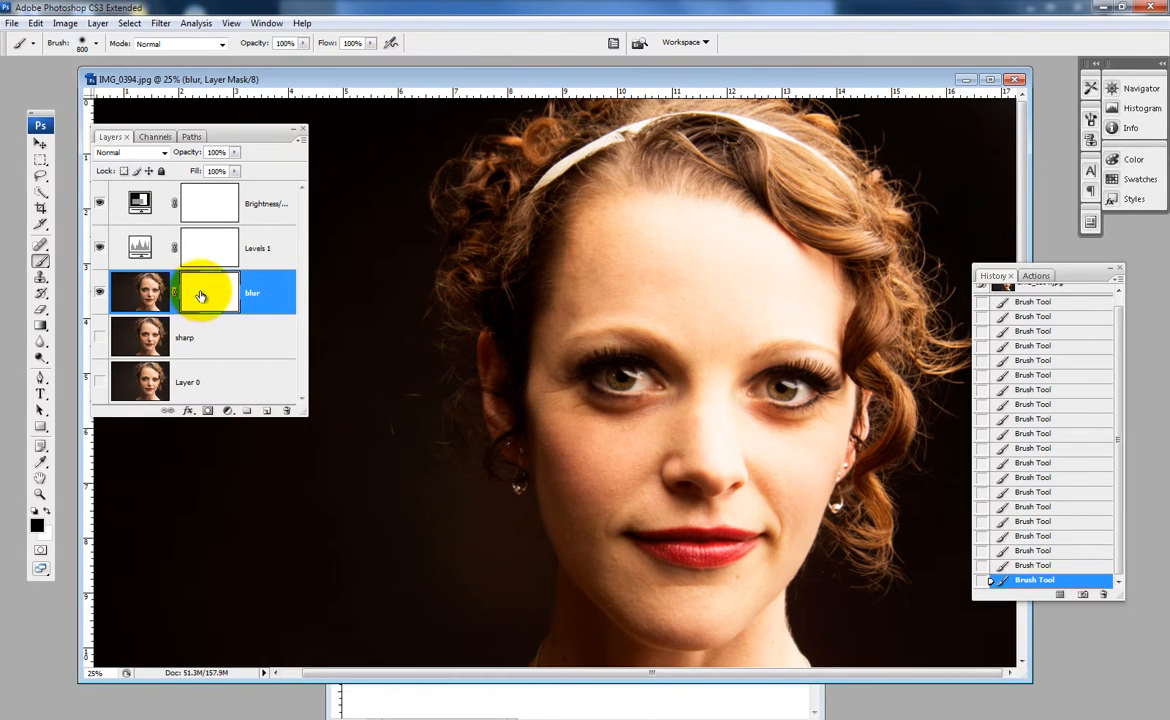
pyautogui.moveTo(300, 470)
pyautogui.mouseDown()
pyautogui.moveTo(452, 201)
pyautogui.moveTo(820, 580)
pyautogui.moveTo(740, 335)
pyautogui.mouseUp()
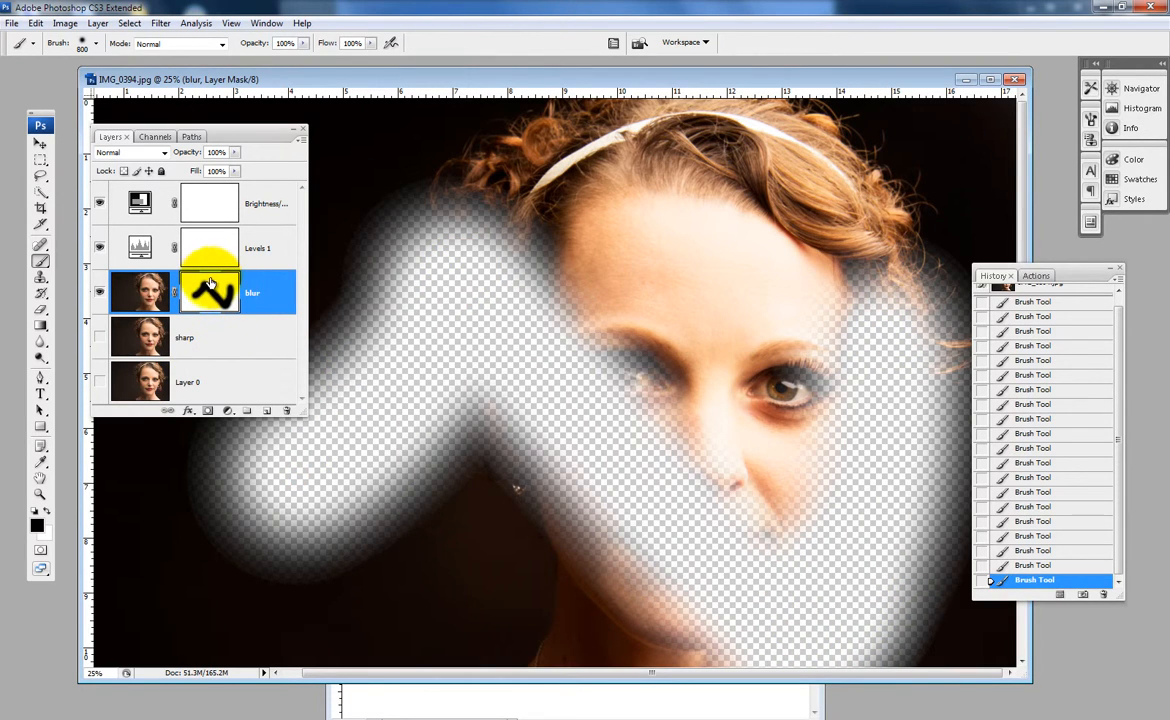
pyautogui.press('x')
pyautogui.moveTo(395, 200)
pyautogui.mouseDown()
pyautogui.moveTo(405, 183)
pyautogui.moveTo(666, 483)
pyautogui.moveTo(688, 712)
pyautogui.moveTo(778, 699)
pyautogui.moveTo(797, 600)
pyautogui.moveTo(791, 449)
pyautogui.moveTo(830, 340)
pyautogui.moveTo(900, 250)
pyautogui.moveTo(470, 200)
pyautogui.moveTo(375, 355)
pyautogui.moveTo(45, 610)
pyautogui.moveTo(75, 455)
pyautogui.moveTo(561, 500)
pyautogui.moveTo(735, 620)
pyautogui.moveTo(490, 292)
pyautogui.mouseUp()
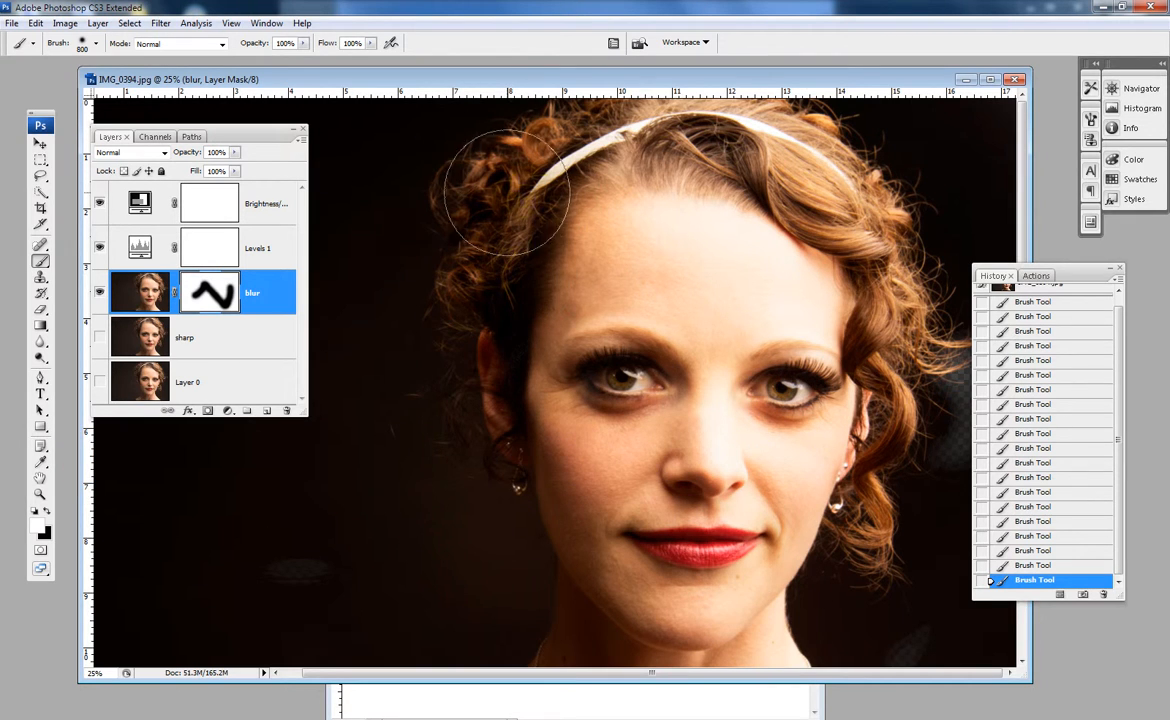
pyautogui.moveTo(674, 429)
pyautogui.mouseDown()
pyautogui.moveTo(642, 399)
pyautogui.moveTo(558, 379)
pyautogui.mouseUp()
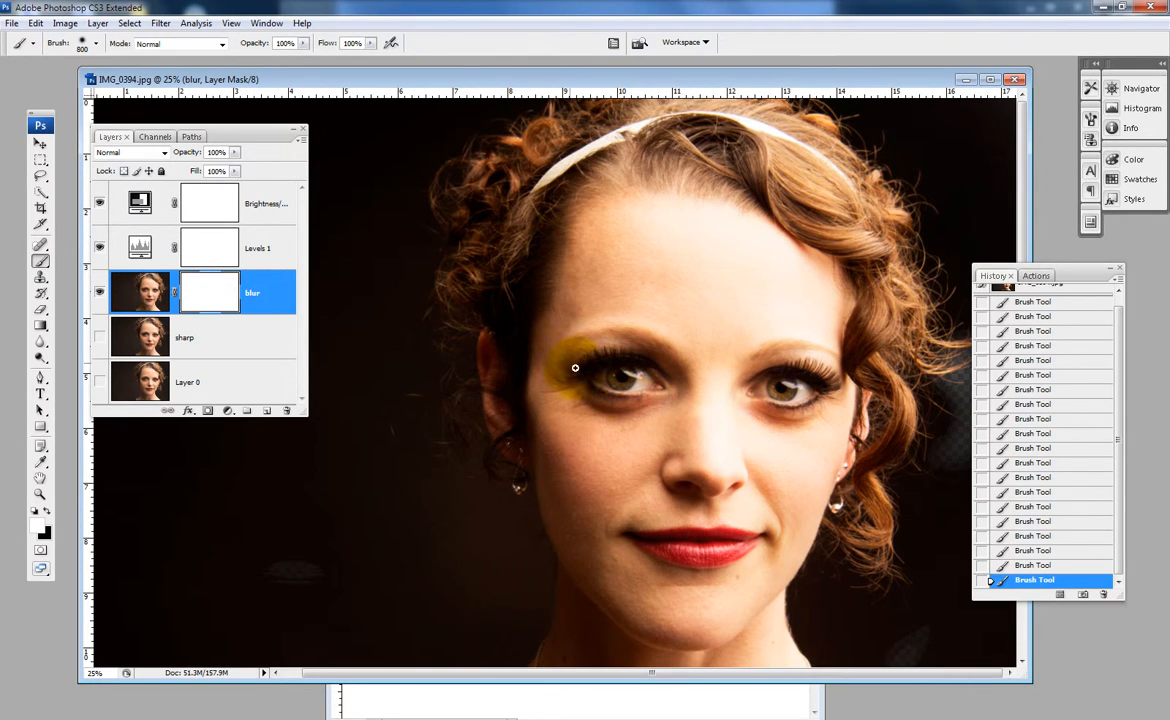
# - Paint black over the iris on the blur layer's mask with a brush size of 90, and make the sharp layer visible
pyautogui.scroll(4, 616, 377)
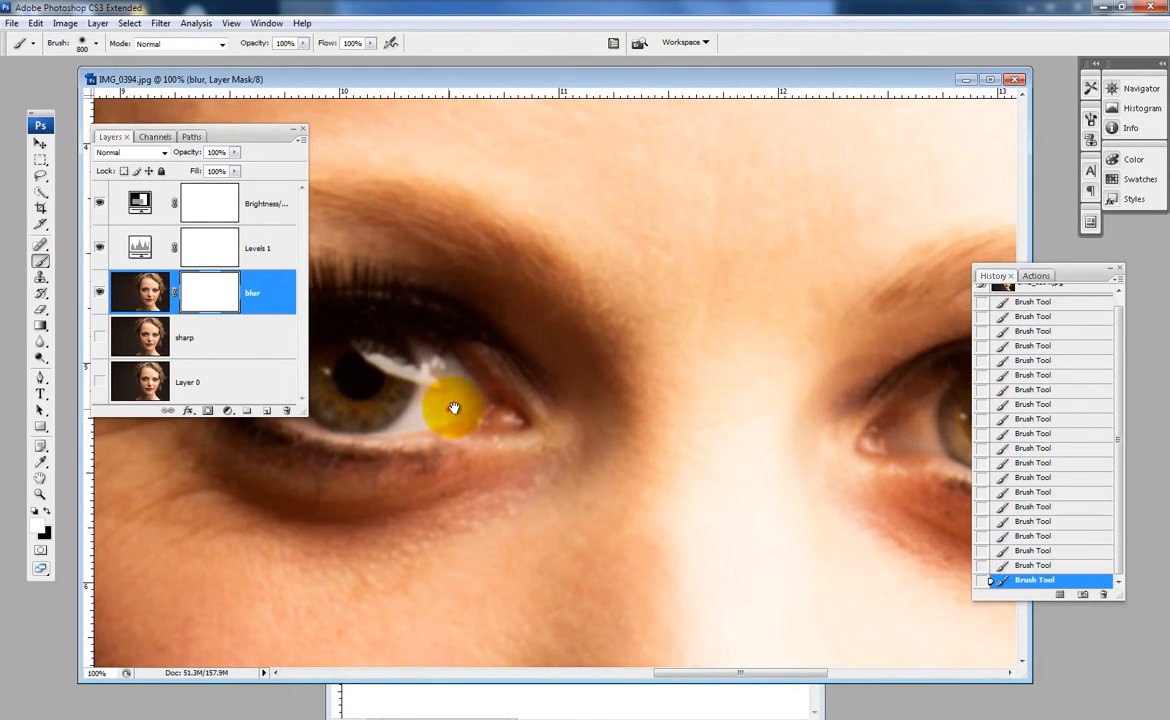
pyautogui.moveTo(453, 408); pyautogui.dragTo(739, 410)
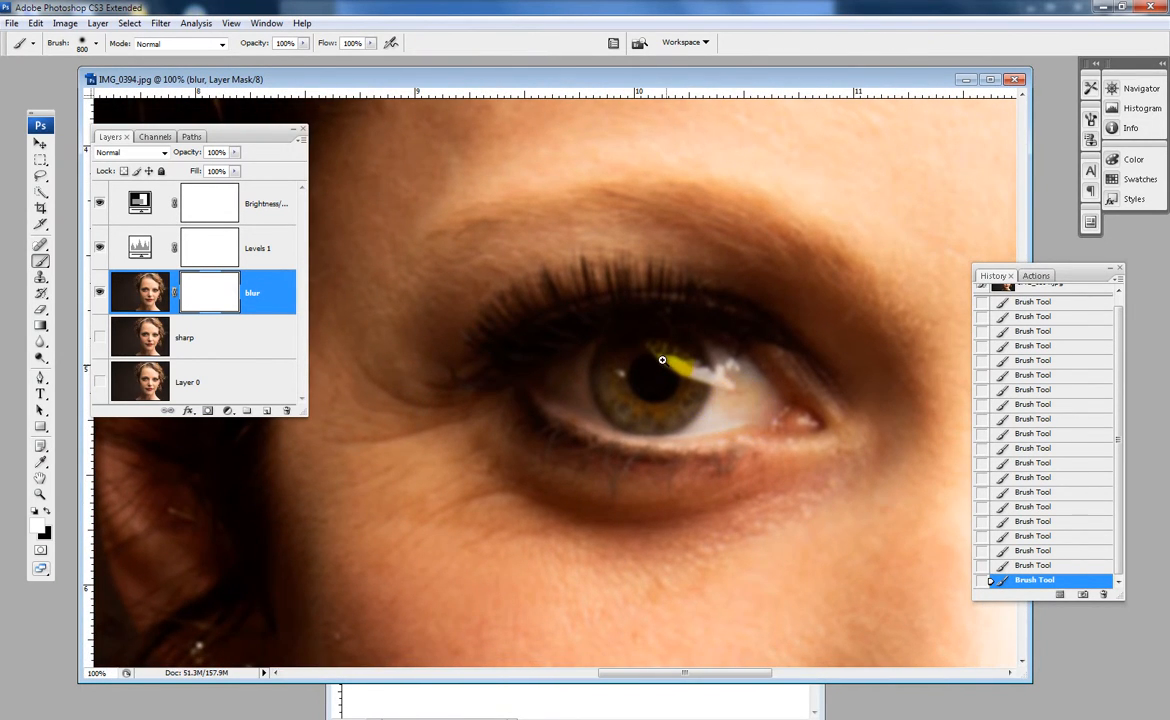
pyautogui.scroll(1, 660, 358)
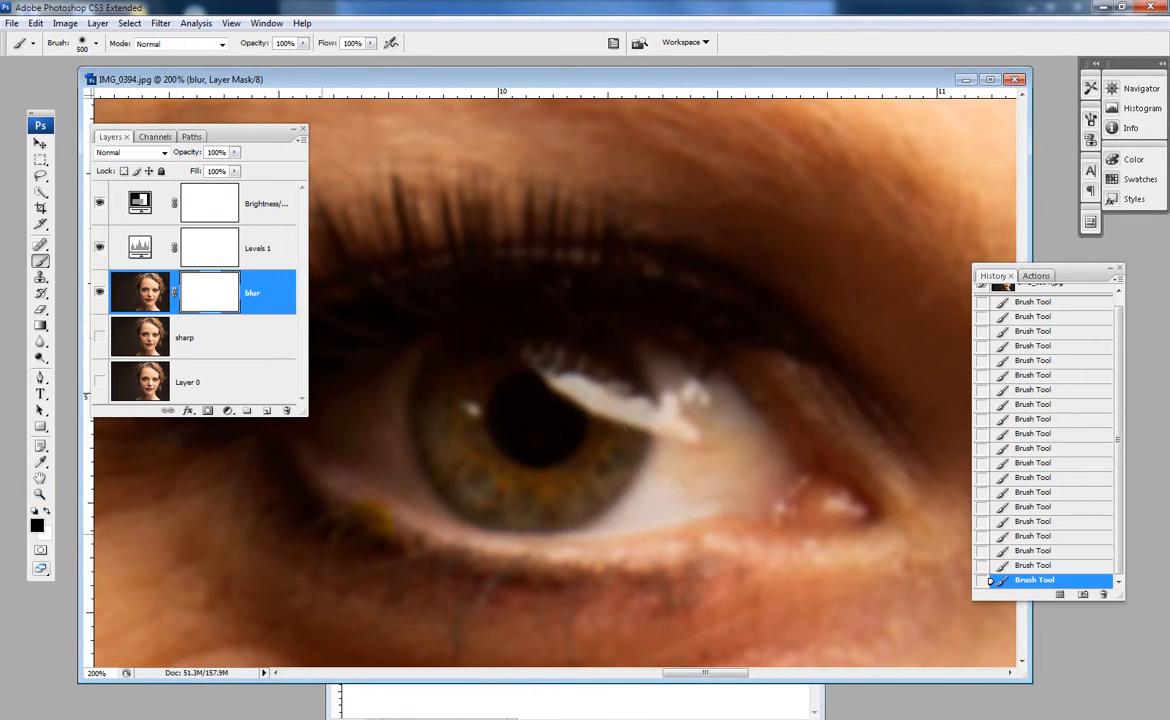
pyautogui.moveTo(498, 445); pyautogui.dragTo(475, 426)
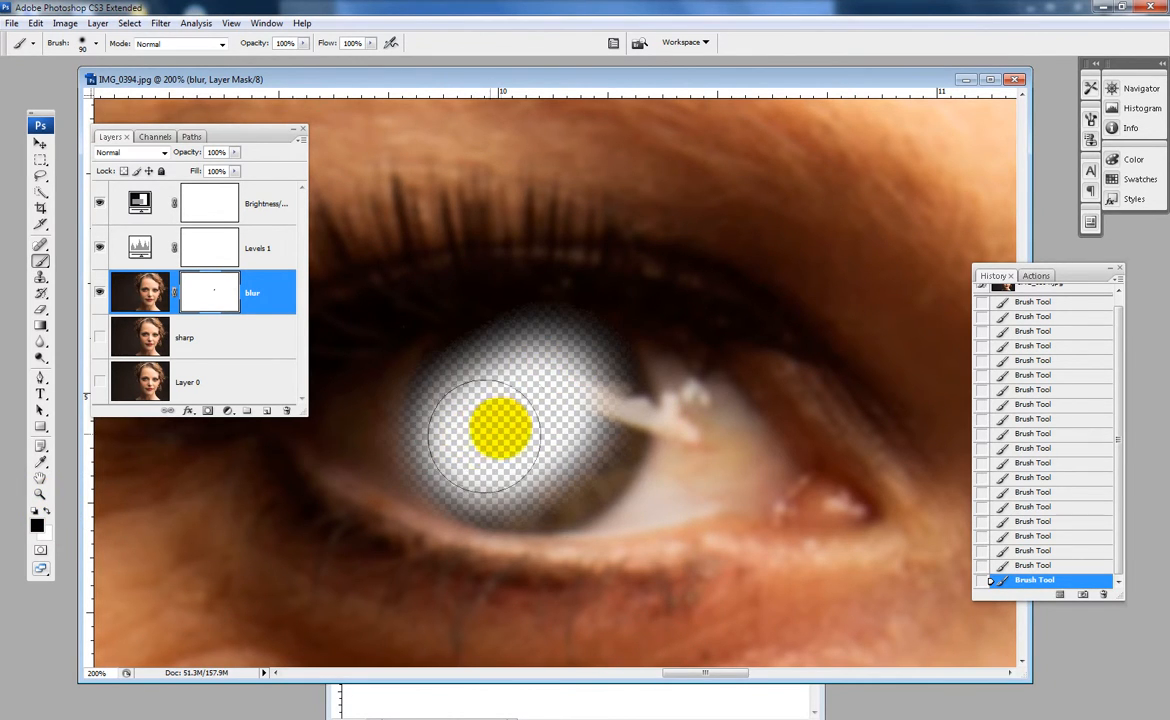
pyautogui.click(99, 337)
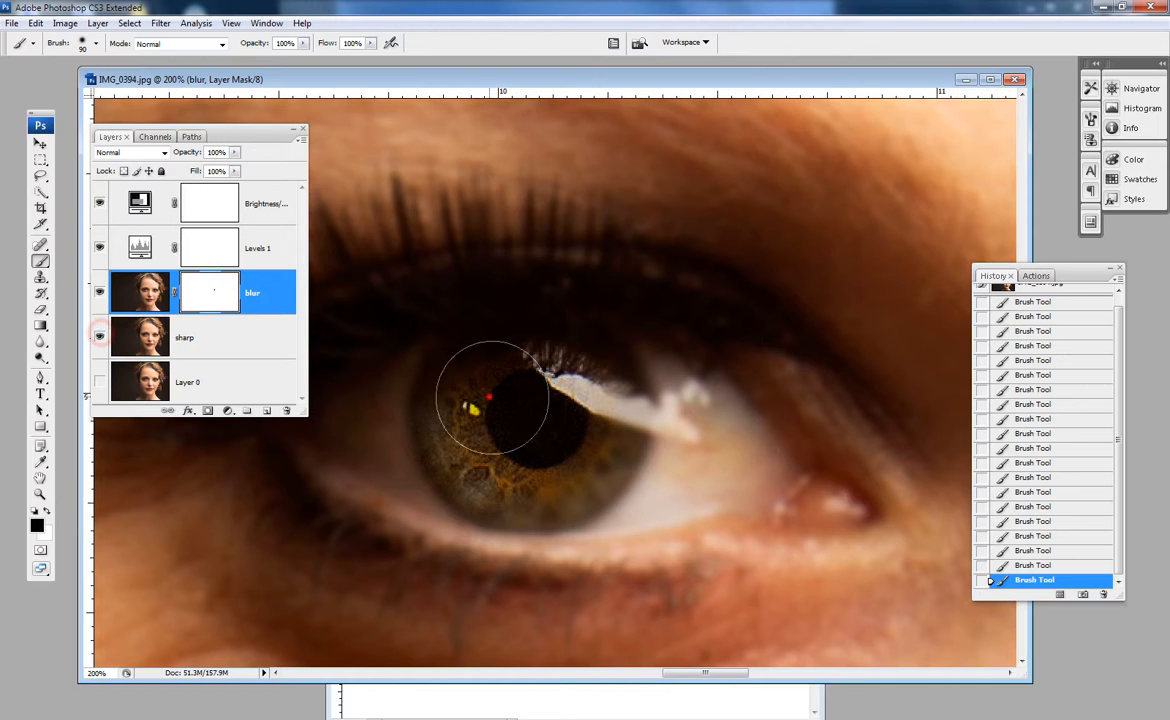
# - Extend the black mask painting over the eyelids and lash line, using a brush size of 50 around the inner corner
pyautogui.moveTo(504, 340)
pyautogui.mouseDown()
pyautogui.moveTo(739, 438)
pyautogui.moveTo(710, 383)
pyautogui.moveTo(549, 362)
pyautogui.moveTo(765, 405)
pyautogui.moveTo(790, 465)
pyautogui.moveTo(672, 515)
pyautogui.moveTo(419, 452)
pyautogui.moveTo(634, 452)
pyautogui.moveTo(570, 463)
pyautogui.mouseUp()
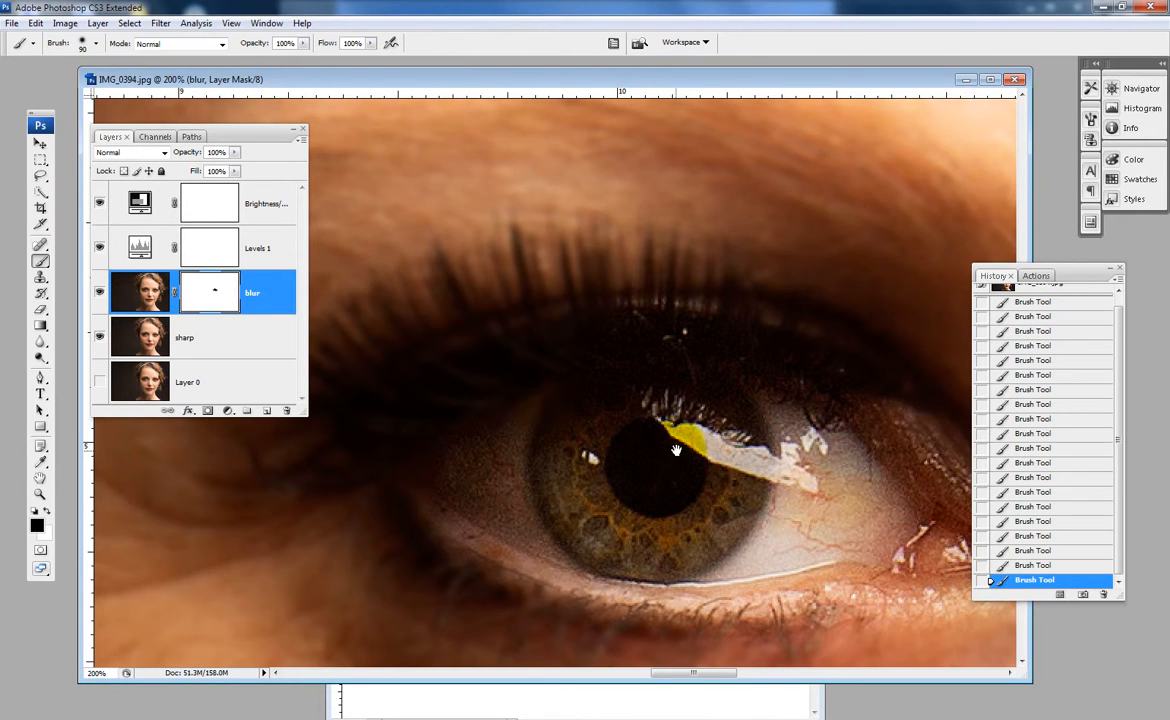
pyautogui.moveTo(676, 450); pyautogui.dragTo(586, 405)
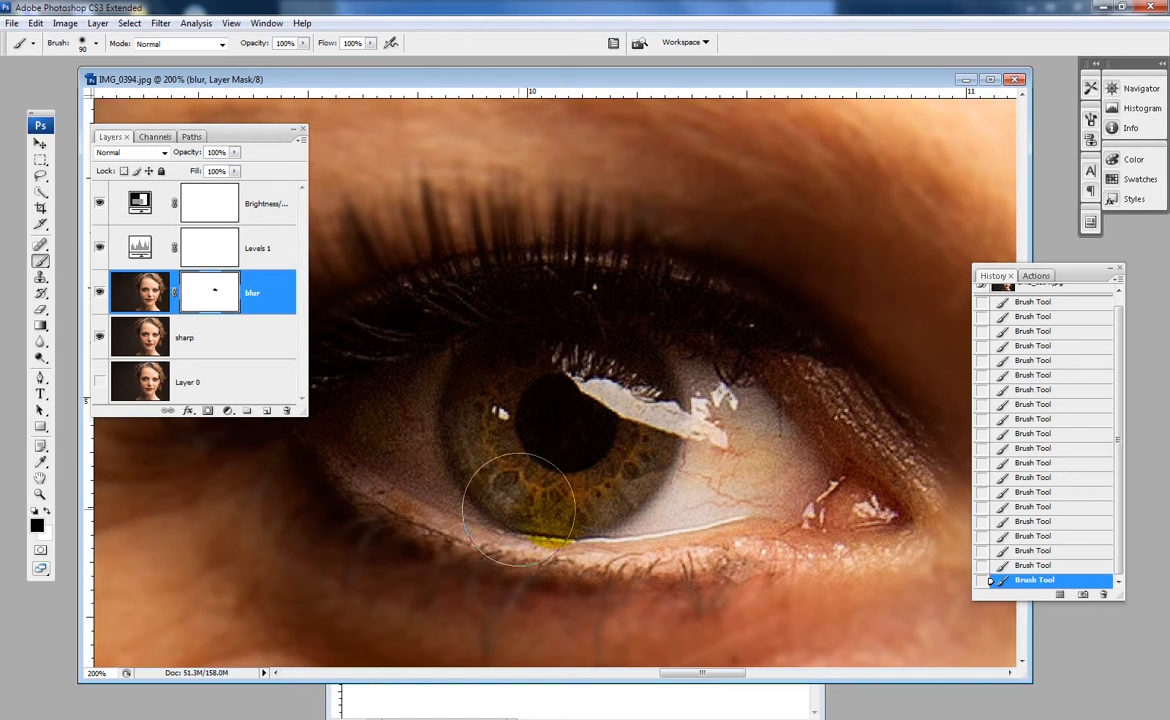
pyautogui.moveTo(788, 480); pyautogui.dragTo(600, 460)
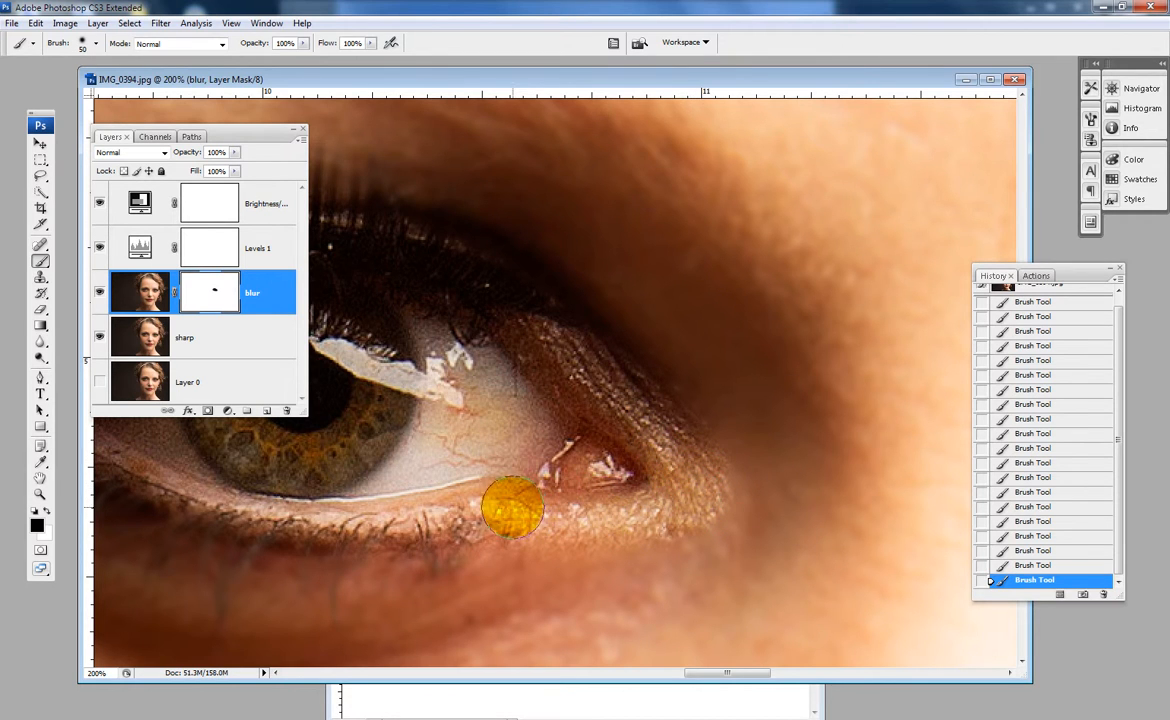
# - Paint black on the mask over the other eye, covering the iris, eyelids, lower lash line and the skin beneath the inner corner
pyautogui.moveTo(723, 462); pyautogui.dragTo(573, 472)
pyautogui.moveTo(817, 479); pyautogui.dragTo(625, 461)
pyautogui.moveTo(679, 459); pyautogui.dragTo(265, 440)
pyautogui.moveTo(718, 449)
pyautogui.mouseDown()
pyautogui.moveTo(314, 435)
pyautogui.moveTo(319, 401)
pyautogui.moveTo(515, 409)
pyautogui.mouseUp()
pyautogui.moveTo(438, 422)
pyautogui.mouseDown()
pyautogui.moveTo(564, 427)
pyautogui.moveTo(736, 410)
pyautogui.moveTo(830, 433)
pyautogui.moveTo(553, 445)
pyautogui.mouseUp()
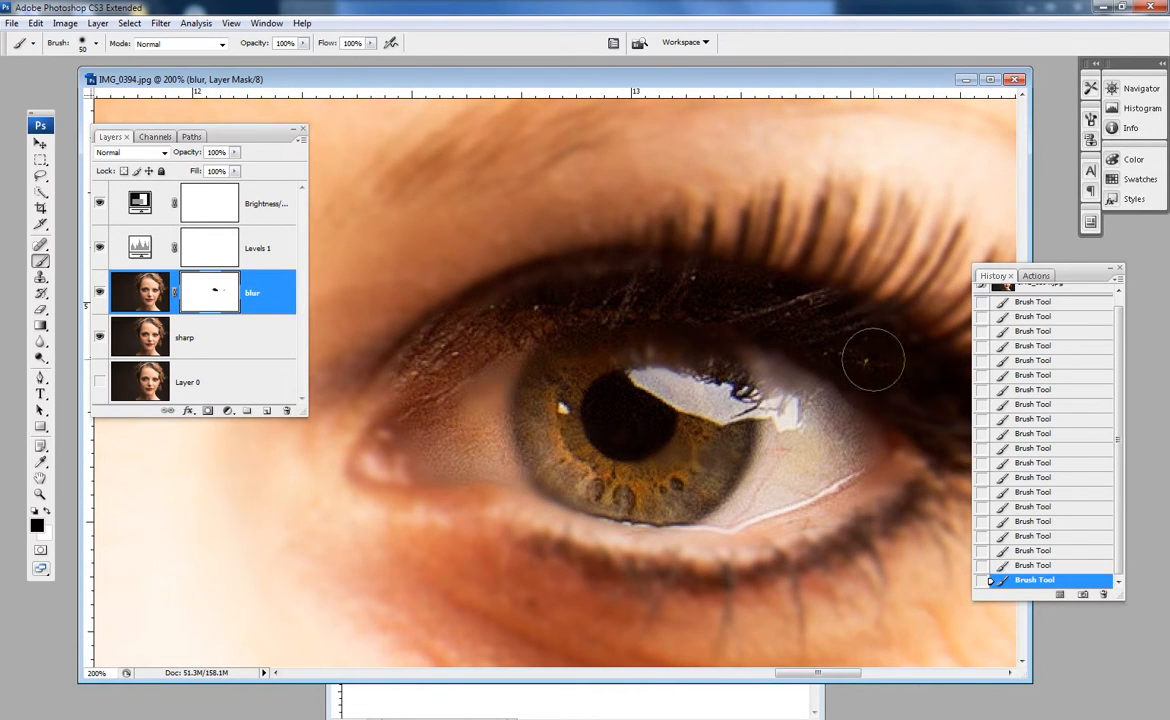
pyautogui.moveTo(873, 361)
pyautogui.mouseDown()
pyautogui.moveTo(815, 483)
pyautogui.moveTo(723, 533)
pyautogui.moveTo(402, 472)
pyautogui.moveTo(394, 504)
pyautogui.moveTo(595, 535)
pyautogui.moveTo(789, 517)
pyautogui.moveTo(820, 470)
pyautogui.mouseUp()
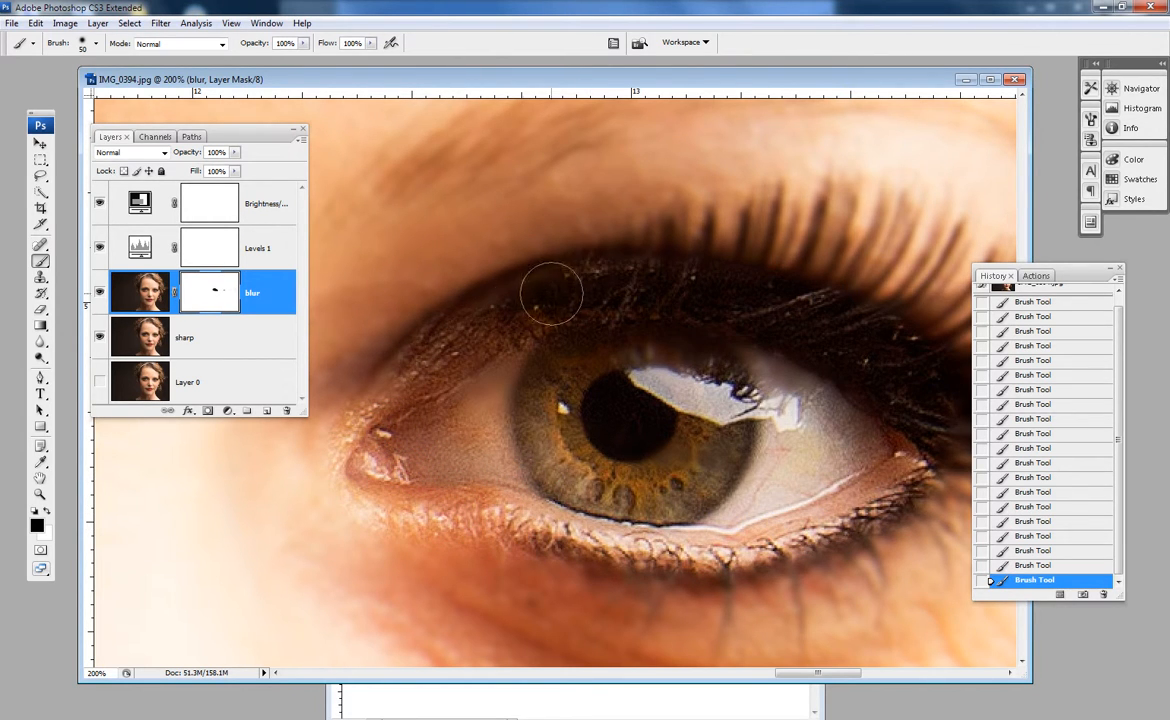
pyautogui.moveTo(509, 397)
pyautogui.mouseDown()
pyautogui.moveTo(576, 459)
pyautogui.moveTo(463, 564)
pyautogui.moveTo(493, 475)
pyautogui.moveTo(444, 465)
pyautogui.moveTo(568, 532)
pyautogui.mouseUp()
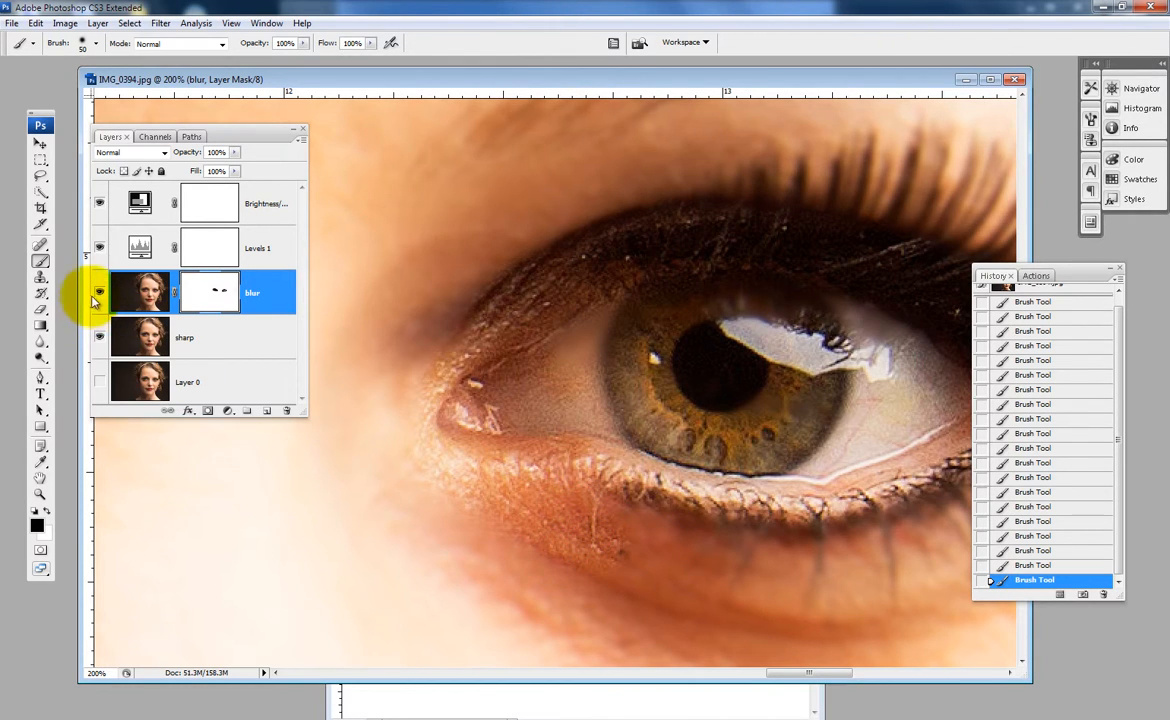
# - Check the mask coverage with the sharp layer hidden, show it again, and paint white over the spill beneath the inner eye corner
pyautogui.click(99, 337)
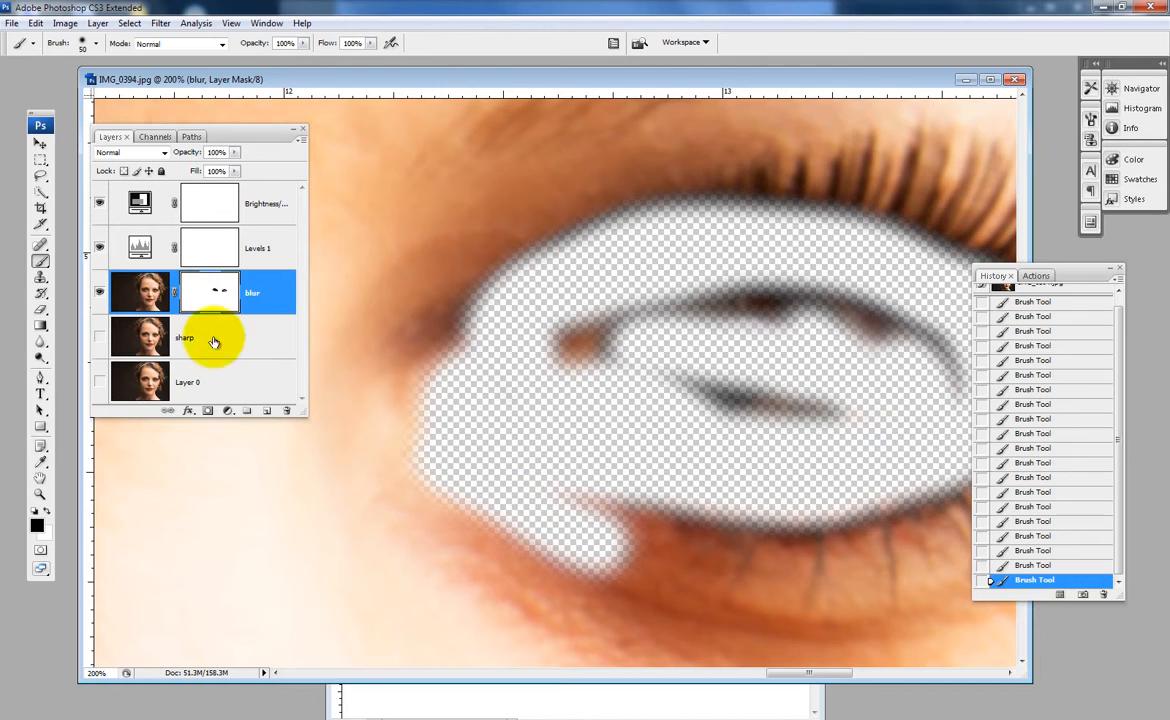
pyautogui.click(99, 340)
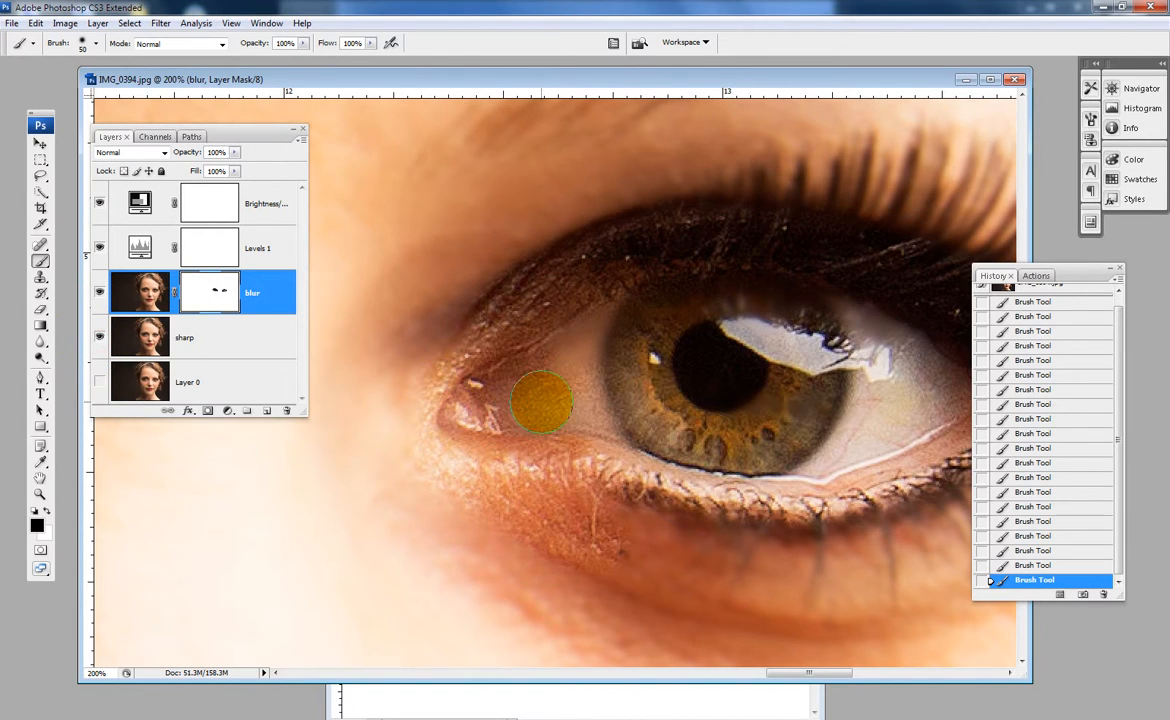
pyautogui.press('x')
pyautogui.moveTo(588, 520)
pyautogui.mouseDown()
pyautogui.moveTo(501, 444)
pyautogui.moveTo(540, 440)
pyautogui.moveTo(580, 457)
pyautogui.moveTo(452, 412)
pyautogui.moveTo(551, 436)
pyautogui.moveTo(615, 409)
pyautogui.mouseUp()
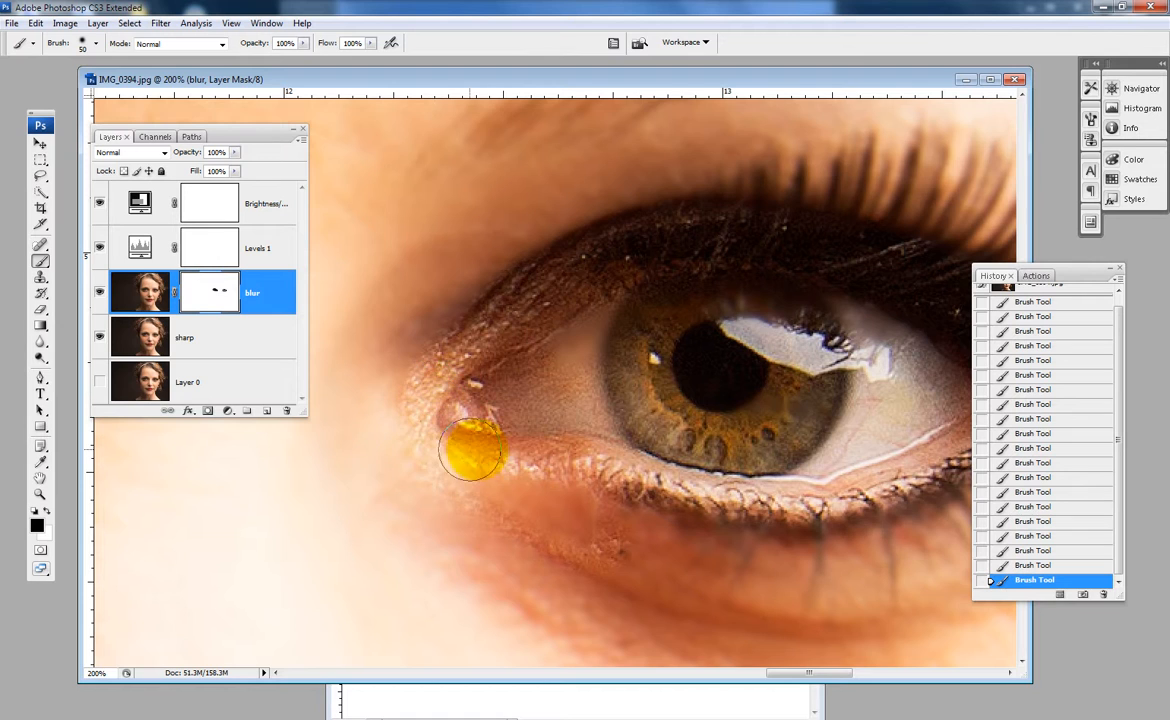
# - Paint black on the mask along the upper eyelid toward the outer corner of the same eye
pyautogui.moveTo(519, 428); pyautogui.dragTo(368, 418)
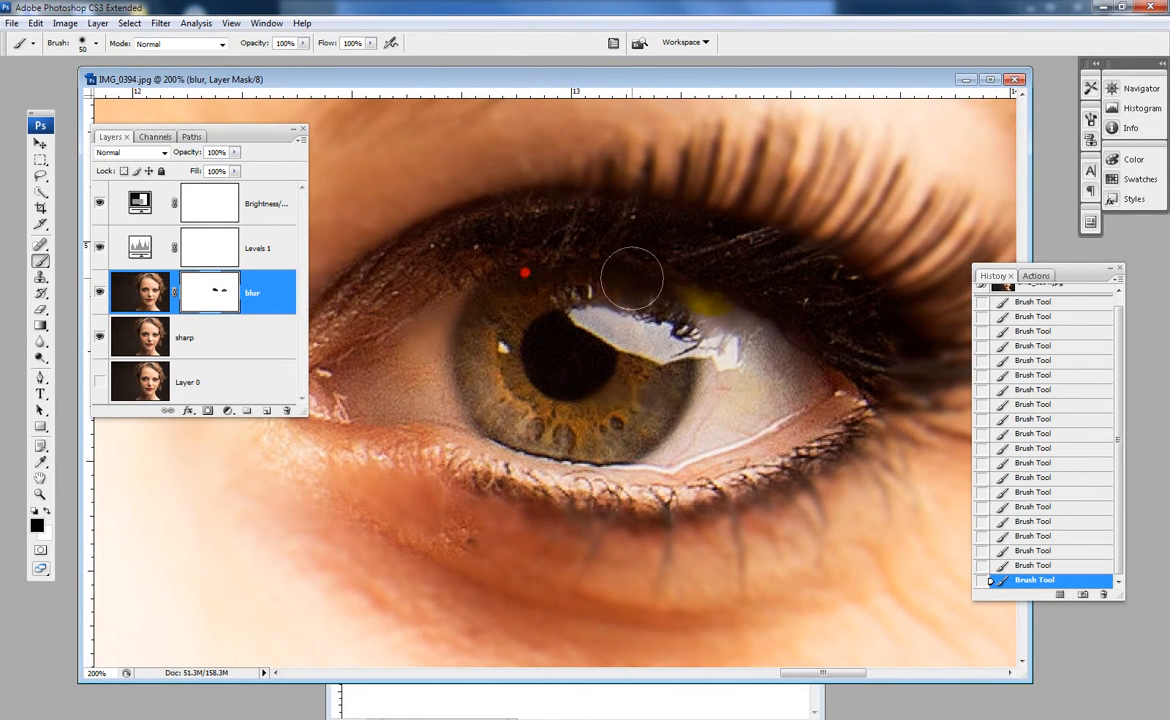
pyautogui.moveTo(632, 278)
pyautogui.mouseDown()
pyautogui.moveTo(851, 358)
pyautogui.moveTo(670, 447)
pyautogui.moveTo(823, 401)
pyautogui.moveTo(612, 461)
pyautogui.moveTo(830, 352)
pyautogui.mouseUp()
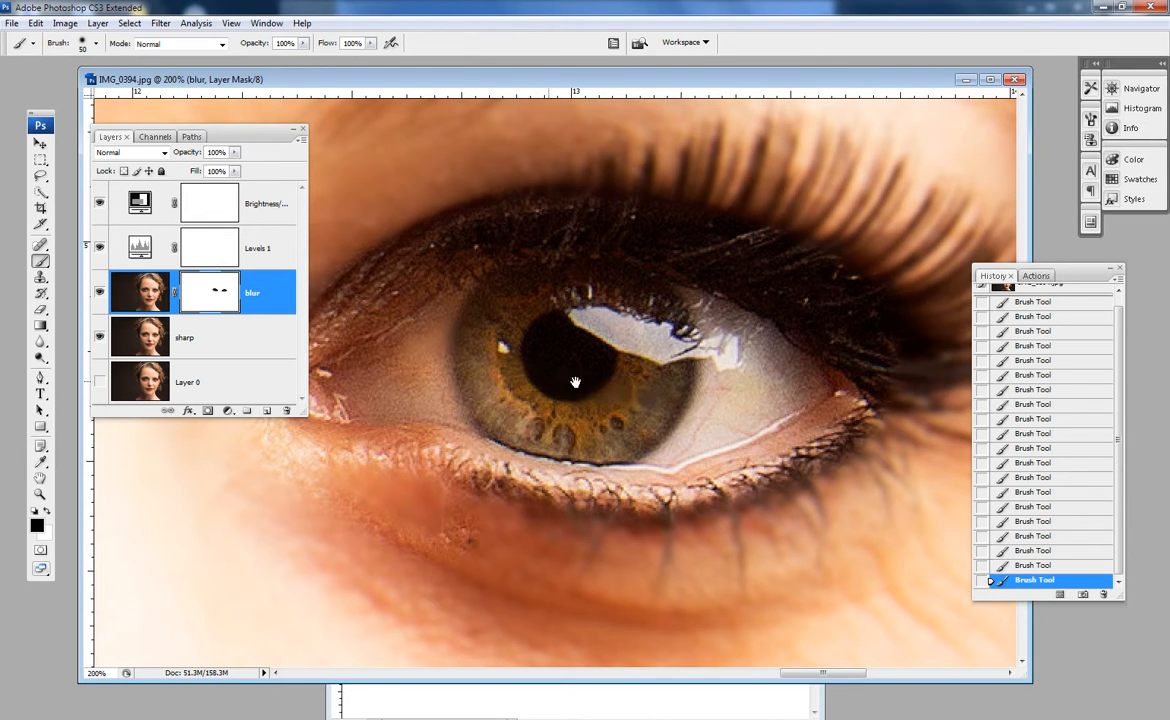
# - Paint black on the blur layer's mask over the center of the lower lip and out to the mouth corner nearest the last painted eye
pyautogui.moveTo(625, 390); pyautogui.dragTo(619, 343)
pyautogui.moveTo(612, 291); pyautogui.dragTo(606, 301)
pyautogui.moveTo(473, 506)
pyautogui.mouseDown()
pyautogui.moveTo(533, 546)
pyautogui.moveTo(522, 533)
pyautogui.moveTo(457, 588)
pyautogui.moveTo(513, 428)
pyautogui.moveTo(718, 248)
pyautogui.moveTo(752, 233)
pyautogui.mouseUp()
pyautogui.moveTo(818, 477)
pyautogui.mouseDown()
pyautogui.moveTo(653, 425)
pyautogui.moveTo(706, 385)
pyautogui.moveTo(572, 403)
pyautogui.moveTo(602, 420)
pyautogui.moveTo(463, 433)
pyautogui.moveTo(614, 488)
pyautogui.moveTo(611, 526)
pyautogui.moveTo(748, 530)
pyautogui.mouseUp()
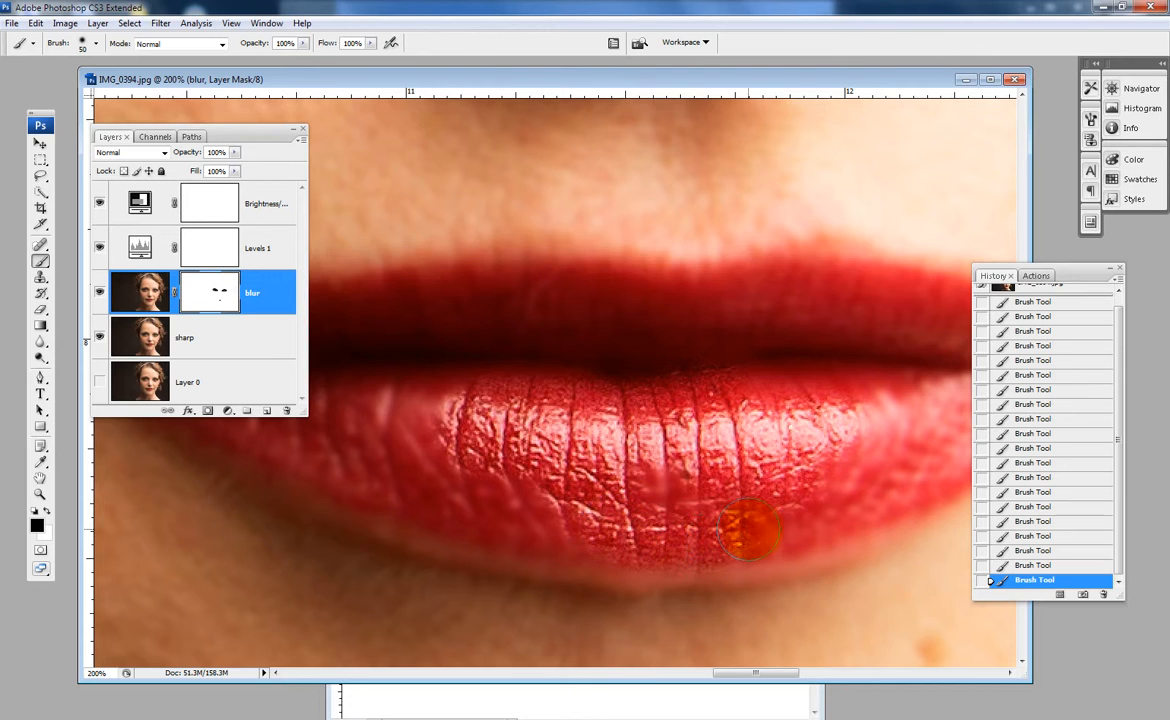
pyautogui.moveTo(804, 468); pyautogui.dragTo(474, 490)
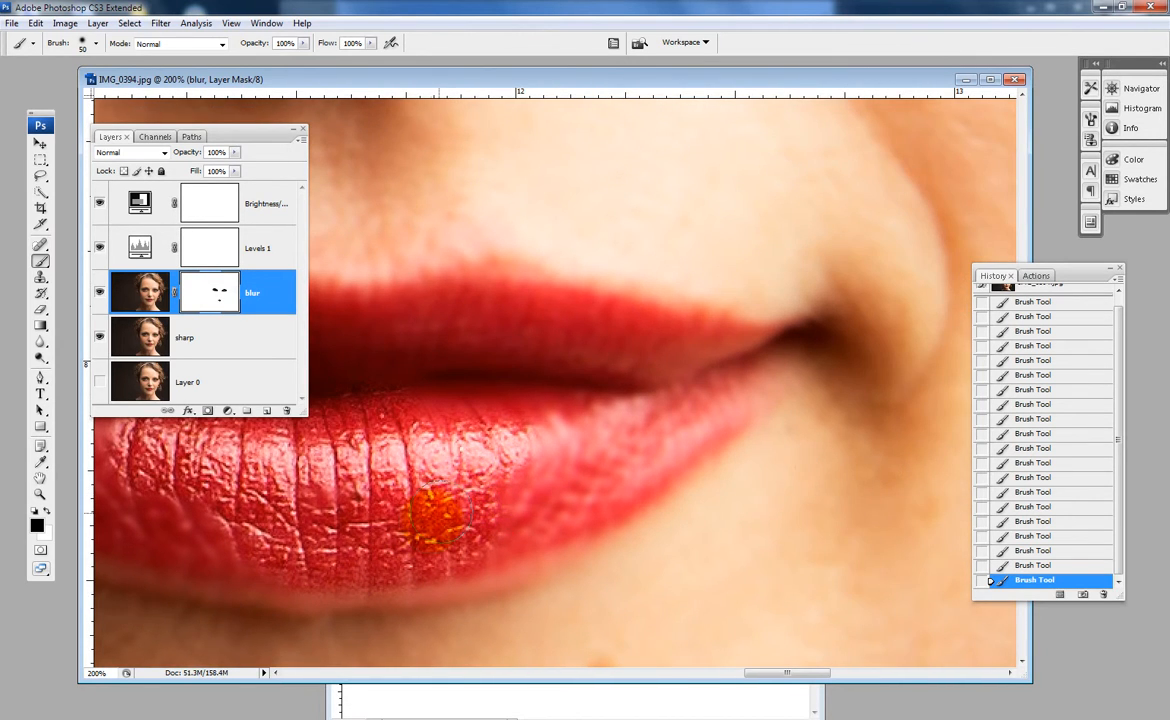
pyautogui.moveTo(450, 540)
pyautogui.mouseDown()
pyautogui.moveTo(499, 533)
pyautogui.moveTo(685, 442)
pyautogui.moveTo(567, 465)
pyautogui.moveTo(665, 423)
pyautogui.moveTo(578, 410)
pyautogui.mouseUp()
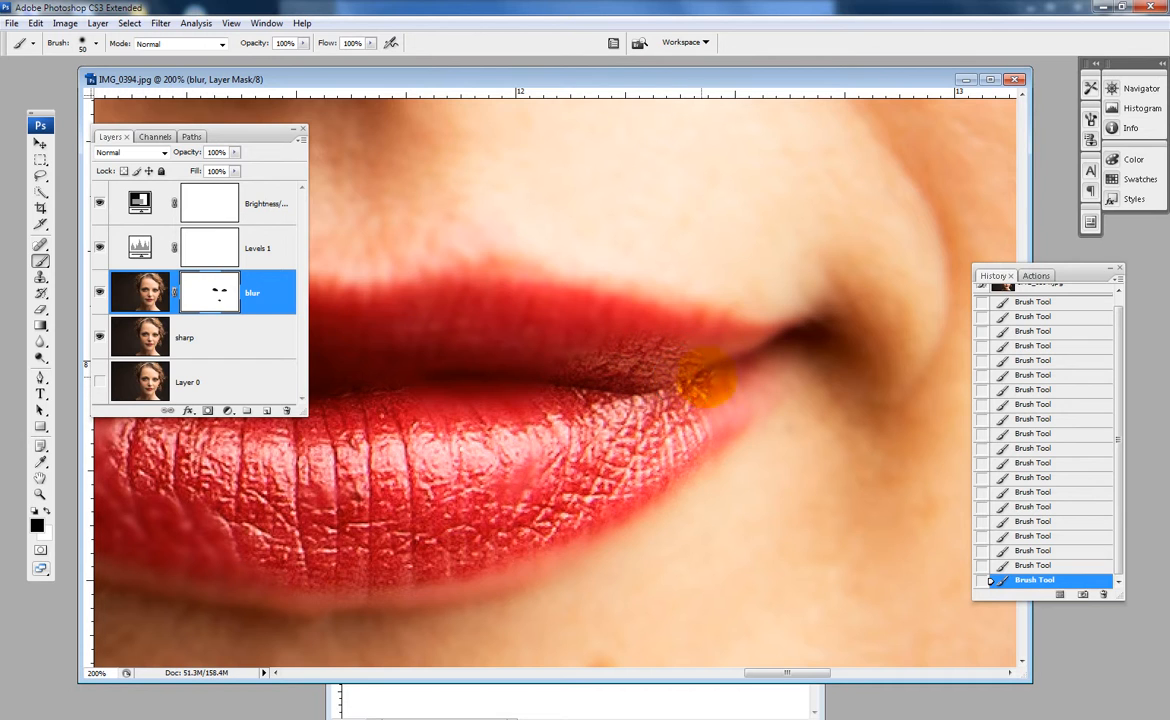
pyautogui.moveTo(705, 376)
pyautogui.mouseDown()
pyautogui.moveTo(695, 408)
pyautogui.moveTo(655, 380)
pyautogui.mouseUp()
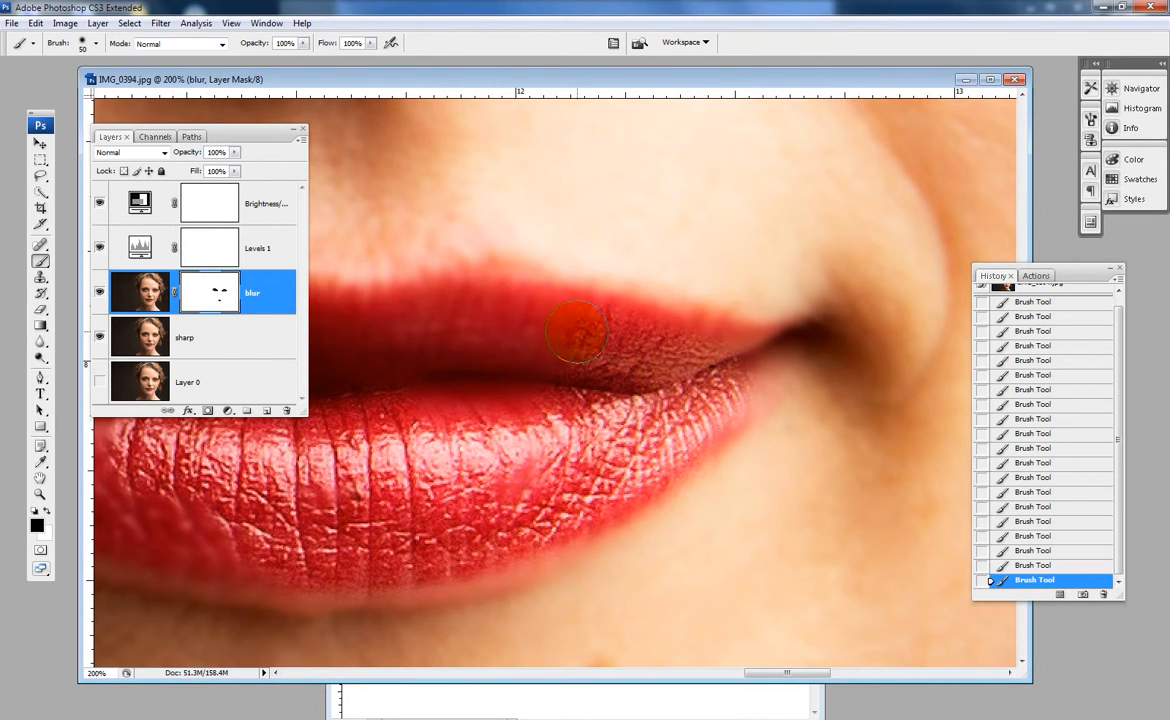
# - Paint black on the mask across the upper lip and the rest of the lower lip toward the opposite mouth corner
pyautogui.moveTo(461, 369)
pyautogui.mouseDown()
pyautogui.moveTo(593, 376)
pyautogui.moveTo(858, 344)
pyautogui.mouseUp()
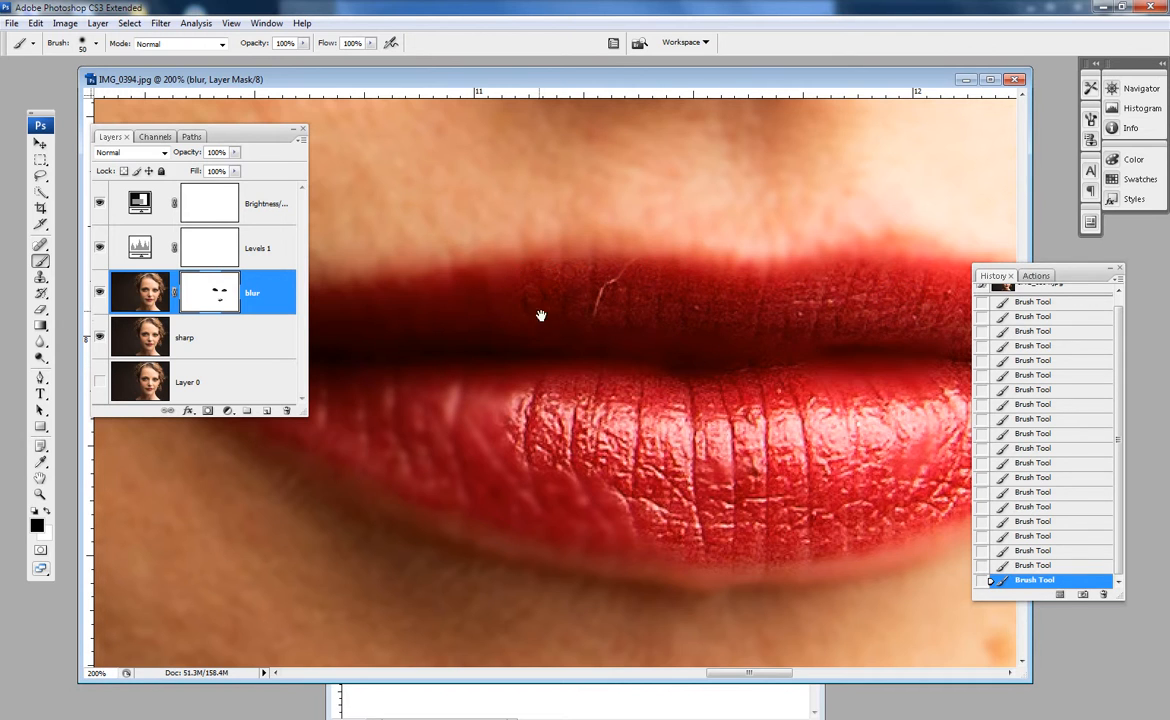
pyautogui.moveTo(540, 316); pyautogui.dragTo(835, 336)
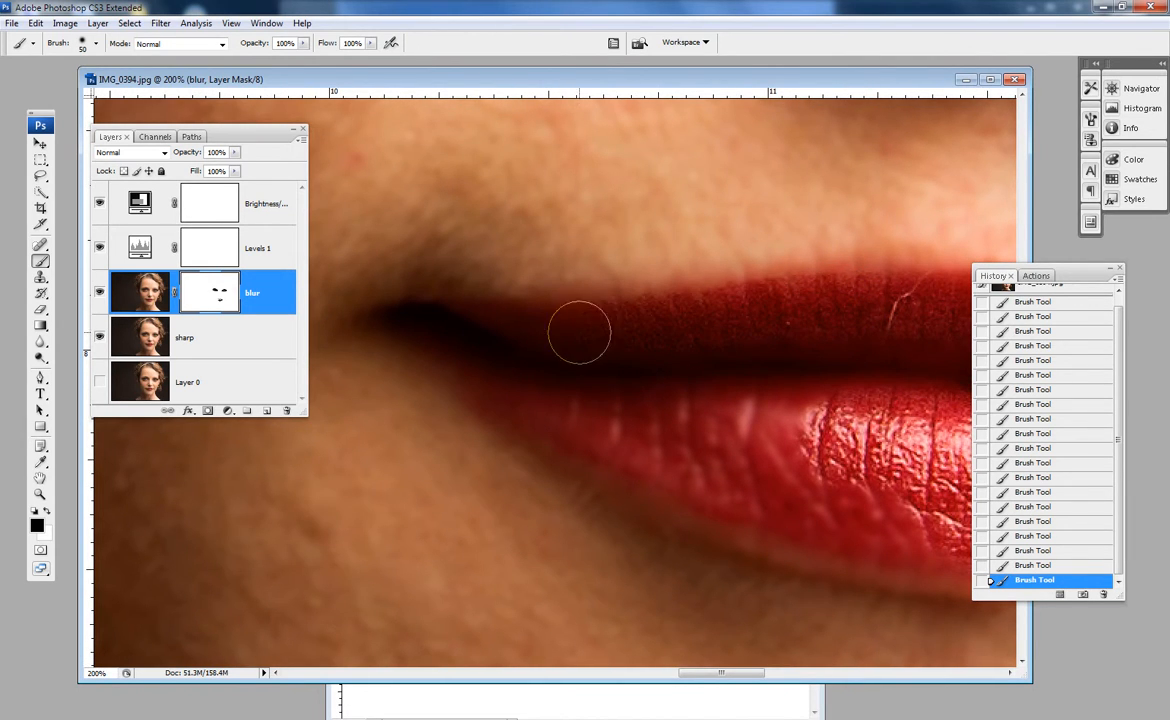
pyautogui.moveTo(603, 440)
pyautogui.mouseDown()
pyautogui.moveTo(797, 521)
pyautogui.moveTo(945, 541)
pyautogui.moveTo(716, 420)
pyautogui.mouseUp()
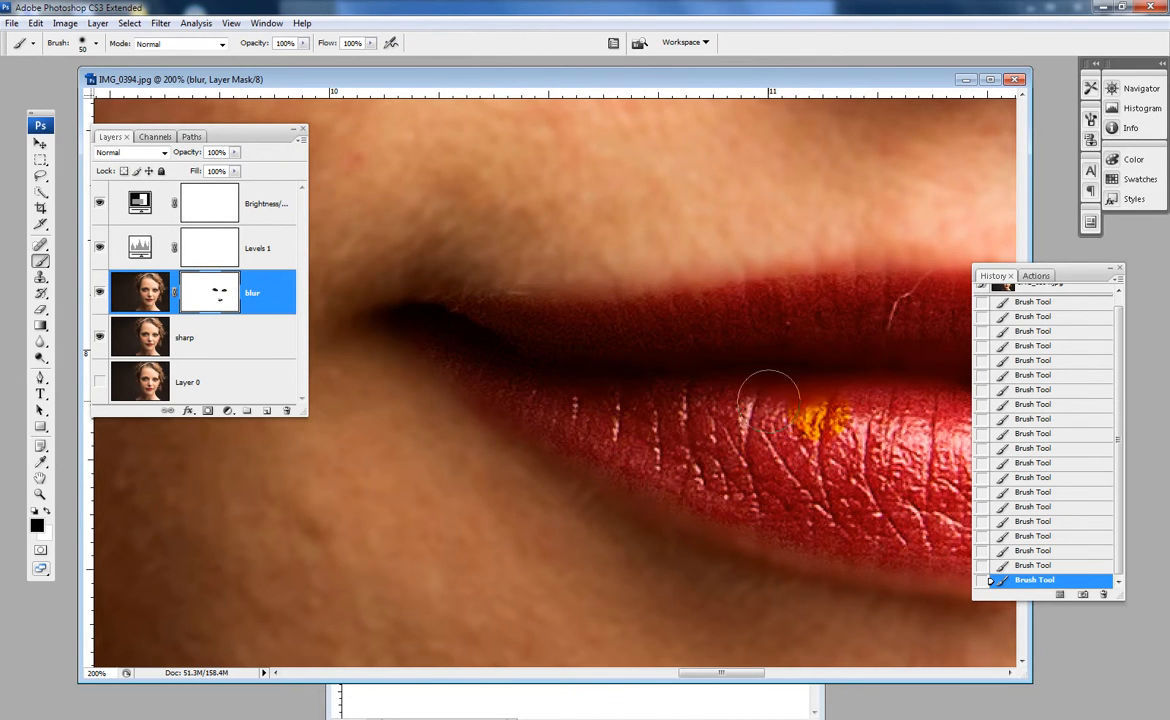
pyautogui.moveTo(821, 397); pyautogui.dragTo(480, 380)
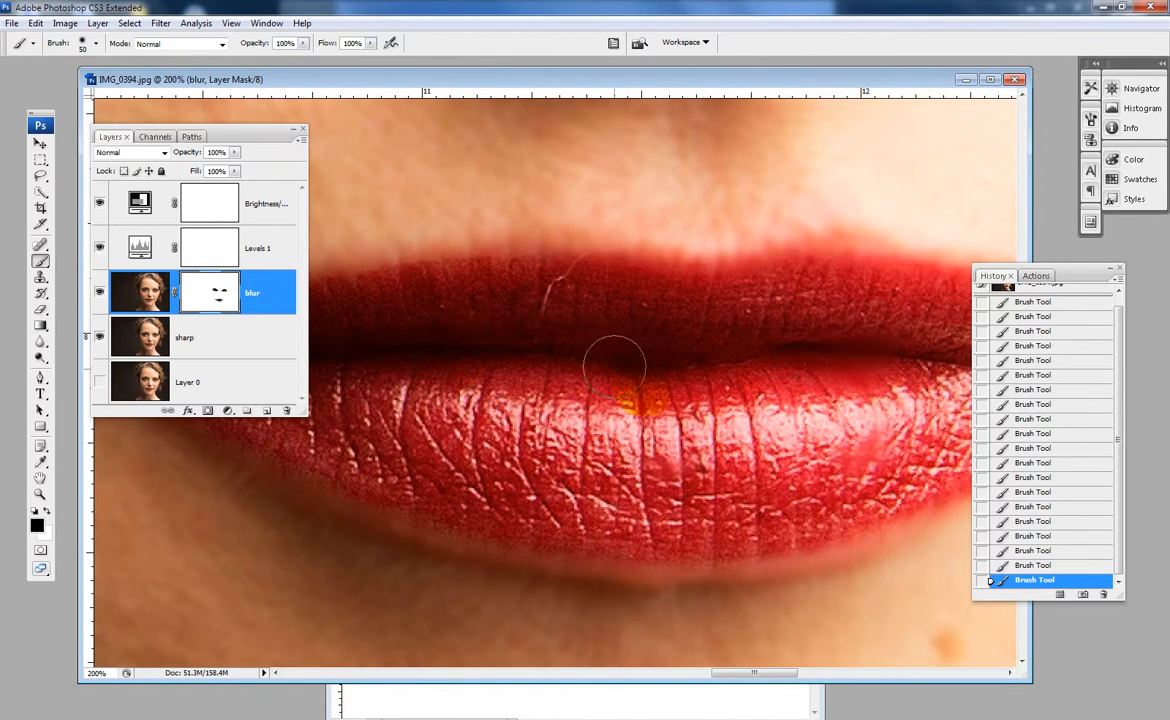
# - Hide the sharp layer, paint black over the patches missed inside the lips, and show the sharp layer again
pyautogui.click(100, 338)
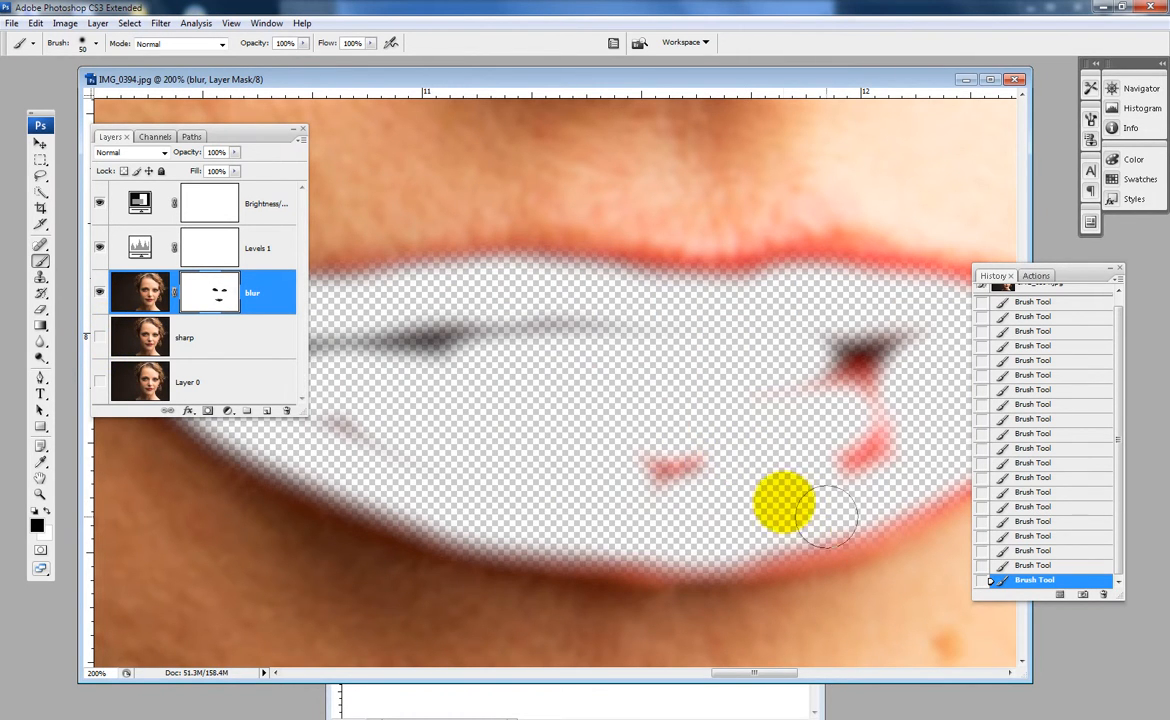
pyautogui.moveTo(730, 472)
pyautogui.mouseDown()
pyautogui.moveTo(629, 462)
pyautogui.moveTo(794, 466)
pyautogui.moveTo(881, 424)
pyautogui.moveTo(842, 466)
pyautogui.moveTo(902, 348)
pyautogui.moveTo(839, 389)
pyautogui.moveTo(855, 331)
pyautogui.moveTo(567, 385)
pyautogui.moveTo(487, 348)
pyautogui.moveTo(426, 352)
pyautogui.moveTo(470, 366)
pyautogui.mouseUp()
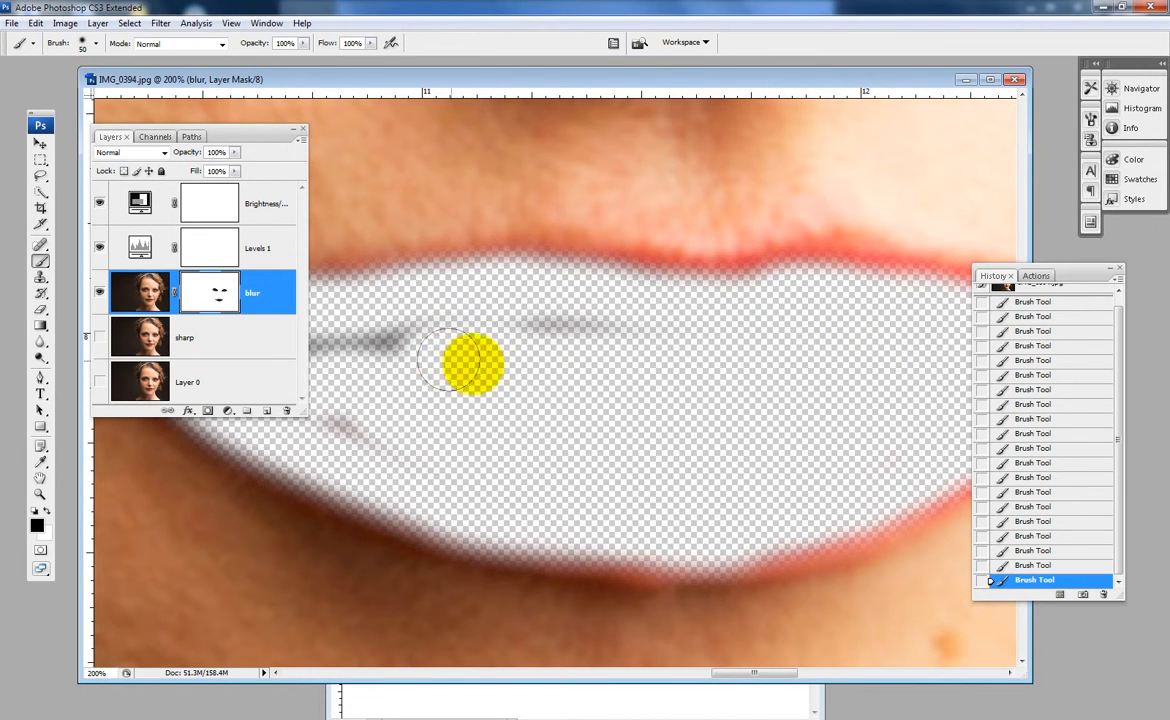
pyautogui.press('n')
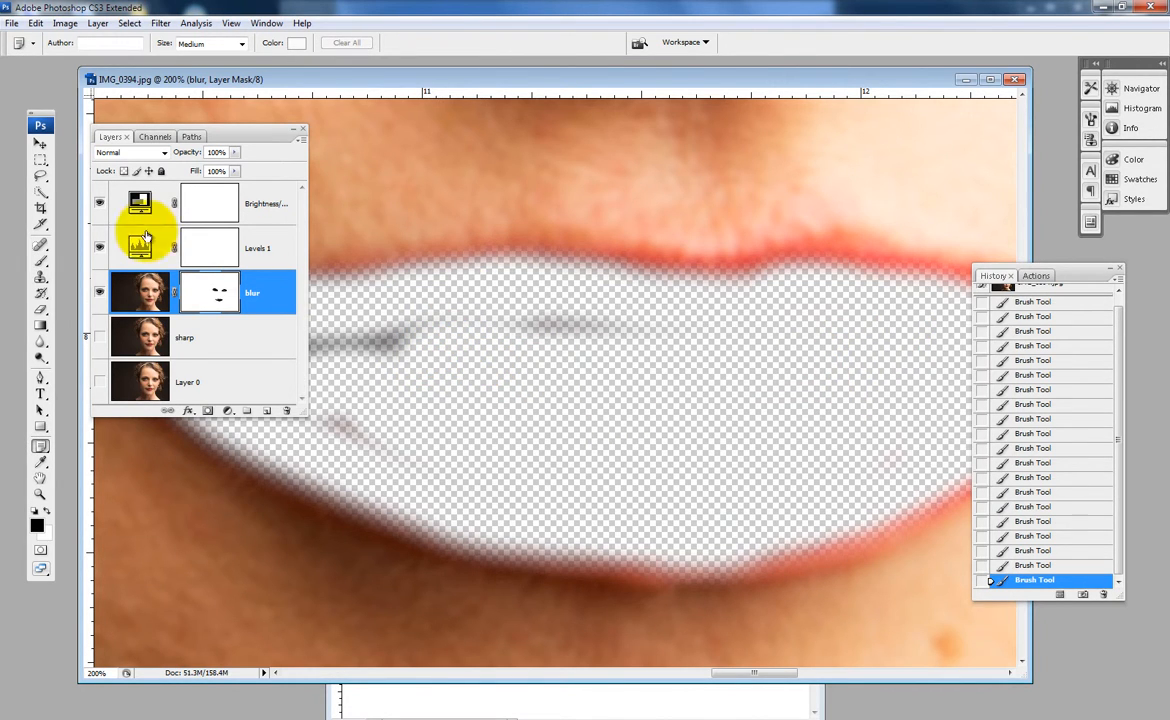
pyautogui.click(40, 262)
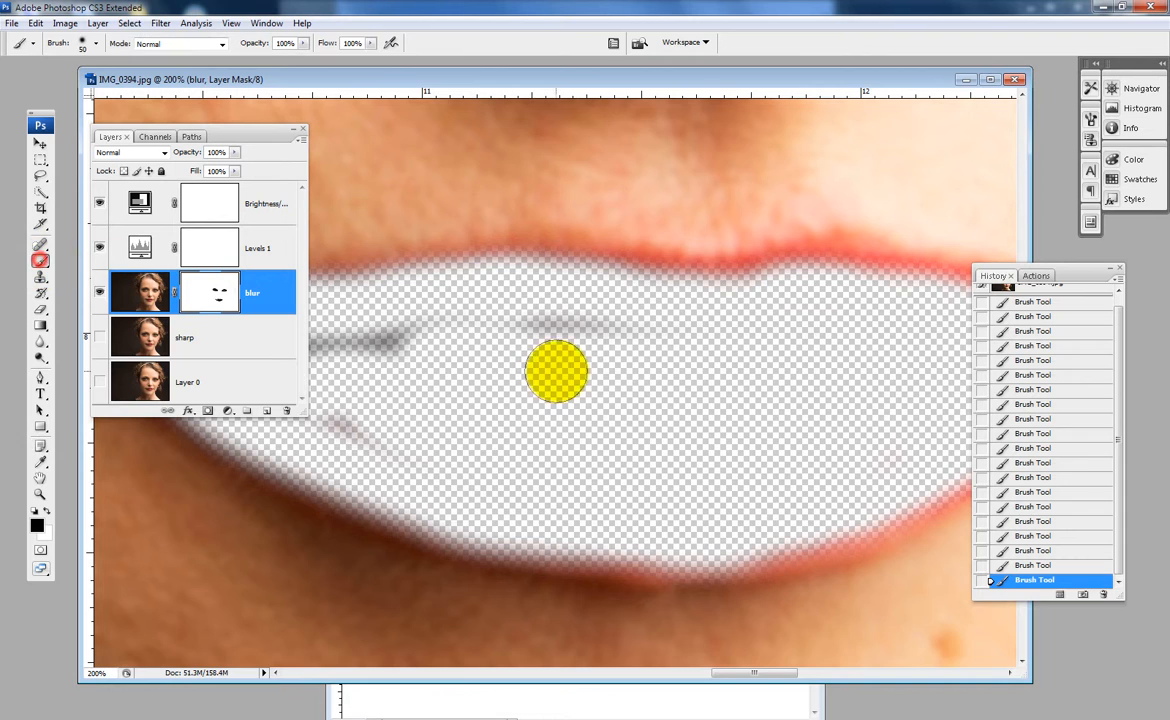
pyautogui.moveTo(606, 373)
pyautogui.mouseDown()
pyautogui.moveTo(870, 384)
pyautogui.moveTo(883, 340)
pyautogui.moveTo(492, 358)
pyautogui.moveTo(586, 425)
pyautogui.moveTo(661, 452)
pyautogui.mouseUp()
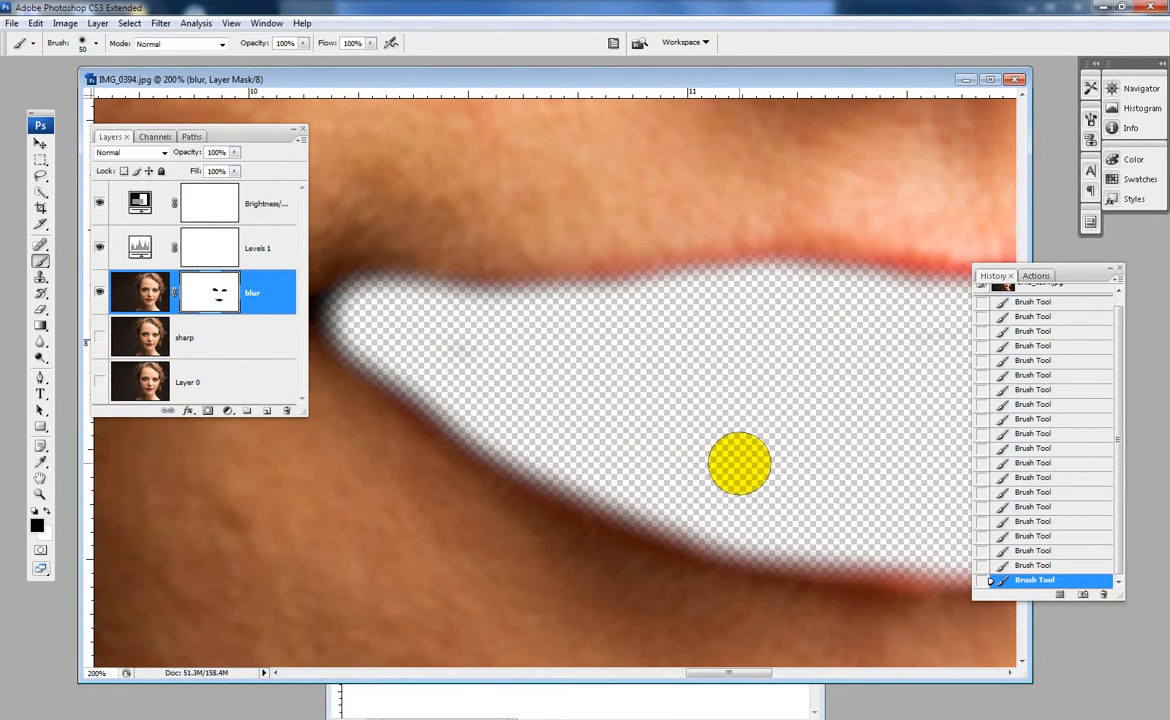
pyautogui.click(99, 338)
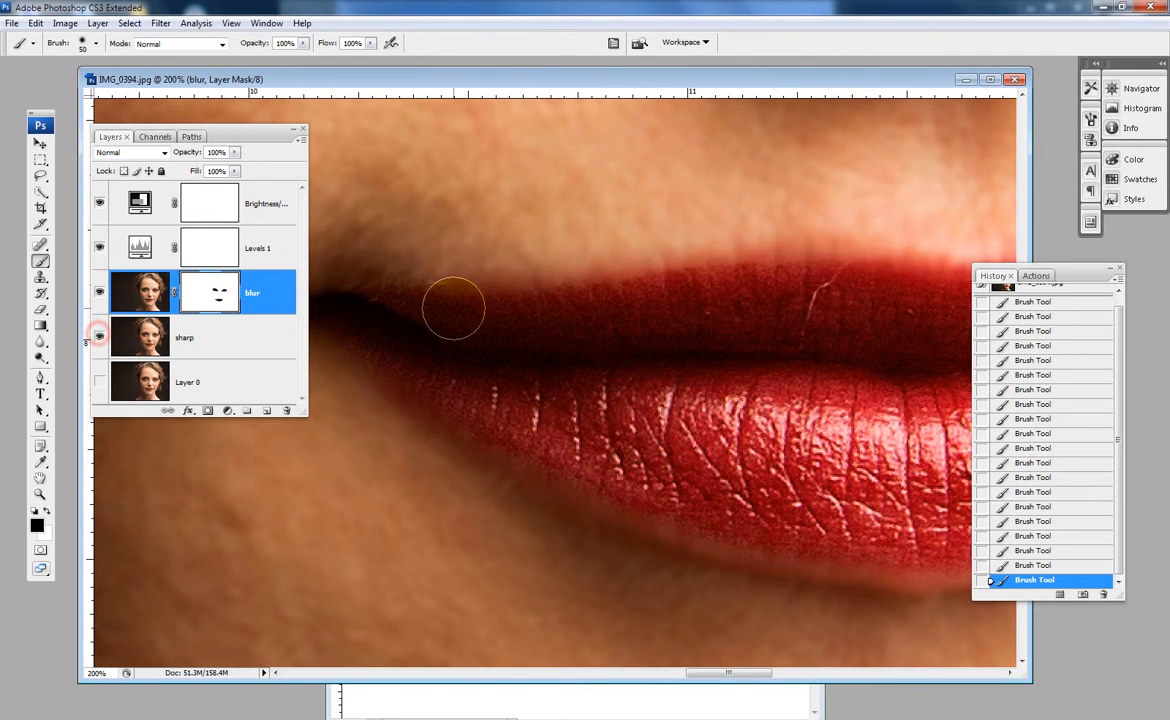
# - Reduce the brush size to 7 and paint black on the mask along four individual upper lashes toward the eye's outer corner
pyautogui.keyDown('alt'); pyautogui.click(752, 242); pyautogui.keyUp('alt')
pyautogui.keyDown('alt'); pyautogui.click(712, 275); pyautogui.keyUp('alt')
pyautogui.keyDown('alt'); pyautogui.click(697, 300); pyautogui.keyUp('alt')
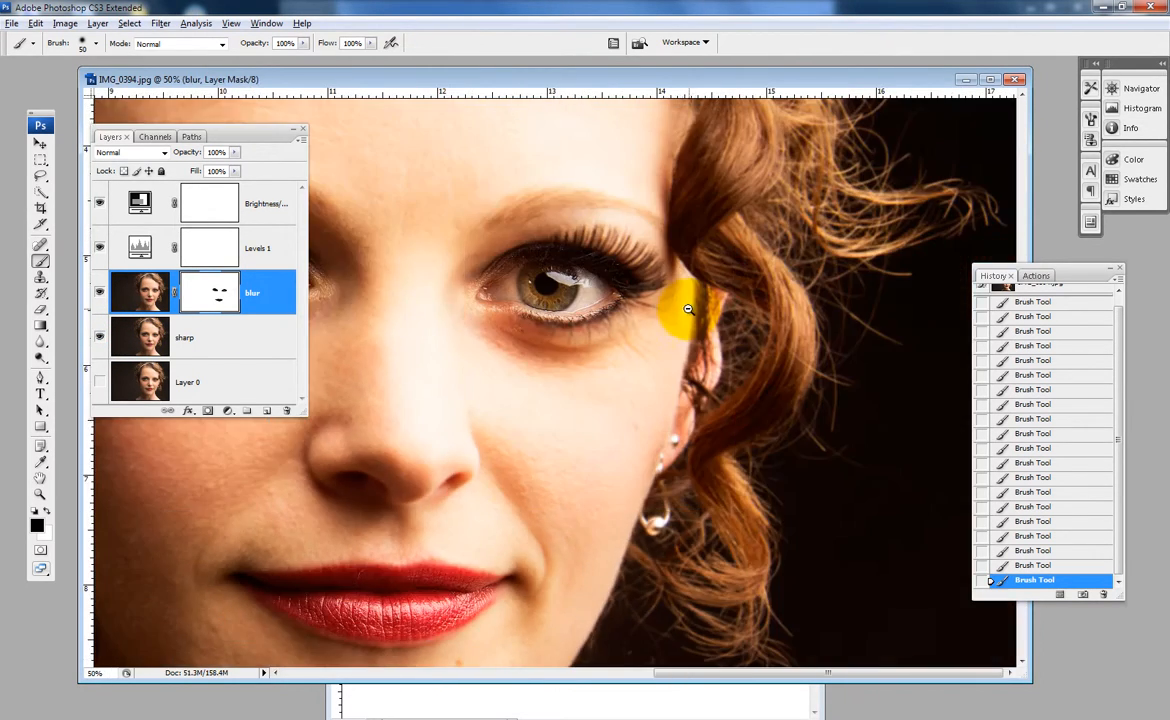
pyautogui.moveTo(589, 366); pyautogui.dragTo(866, 354)
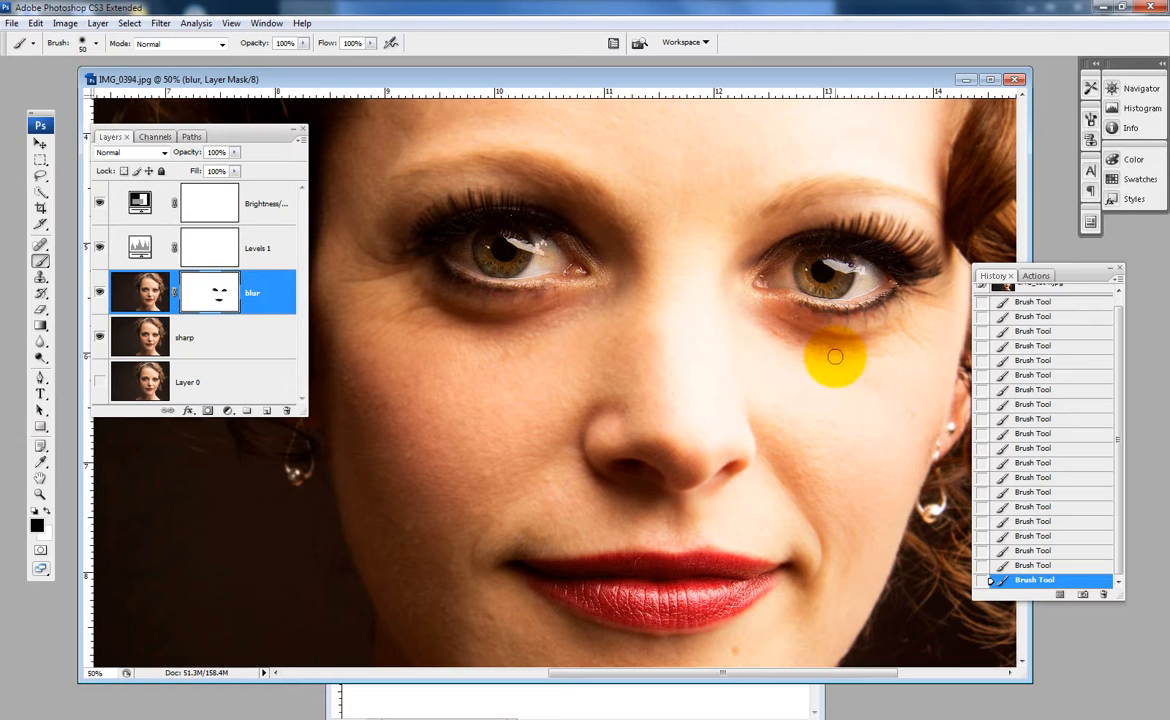
pyautogui.keyDown('ctrl'); pyautogui.click(902, 238); pyautogui.keyUp('ctrl')
pyautogui.keyDown('ctrl'); pyautogui.click(901, 240); pyautogui.keyUp('ctrl')
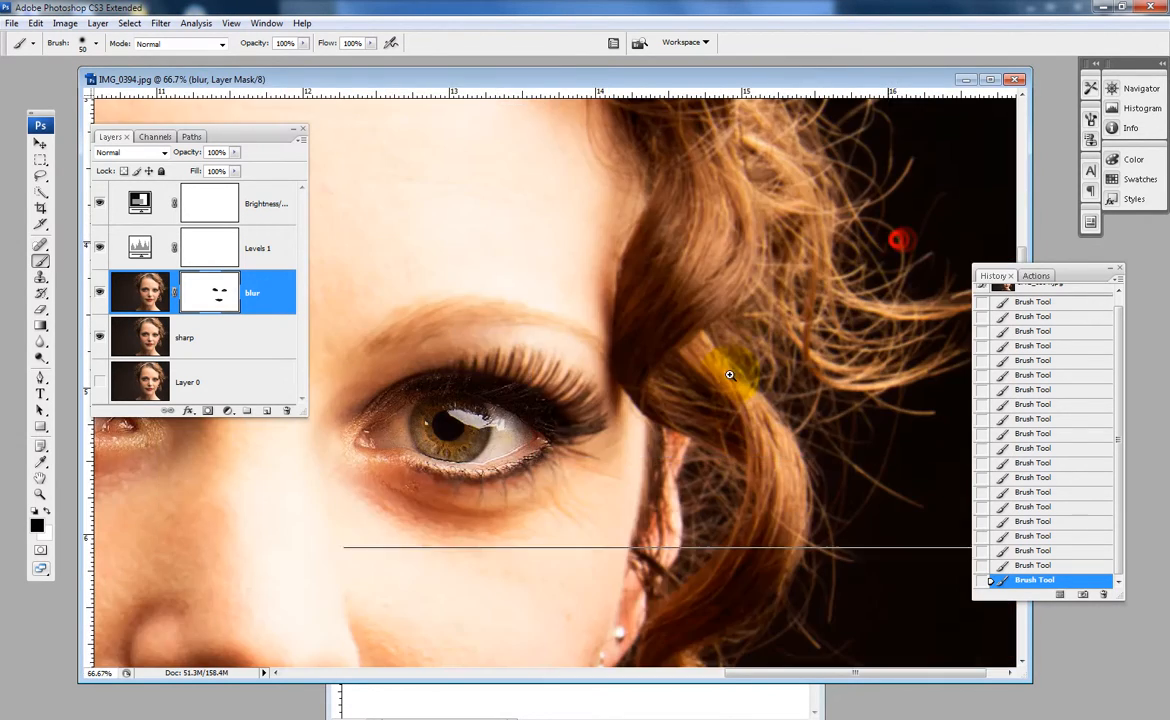
pyautogui.moveTo(275, 486); pyautogui.dragTo(613, 269)
pyautogui.keyDown('ctrl'); pyautogui.click(547, 441); pyautogui.keyUp('ctrl')
pyautogui.keyDown('ctrl'); pyautogui.click(563, 436); pyautogui.keyUp('ctrl')
pyautogui.keyDown('ctrl'); pyautogui.click(661, 288); pyautogui.keyUp('ctrl')
pyautogui.keyDown('ctrl'); pyautogui.click(641, 268); pyautogui.keyUp('ctrl')
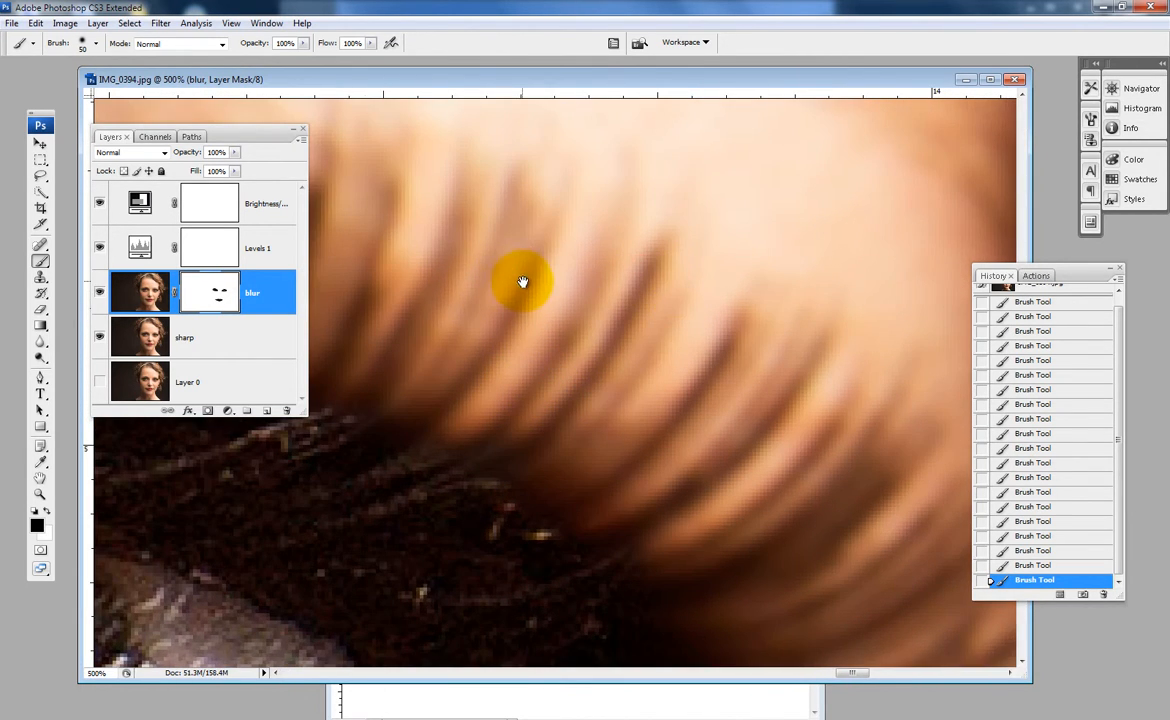
pyautogui.moveTo(522, 282); pyautogui.dragTo(640, 204)
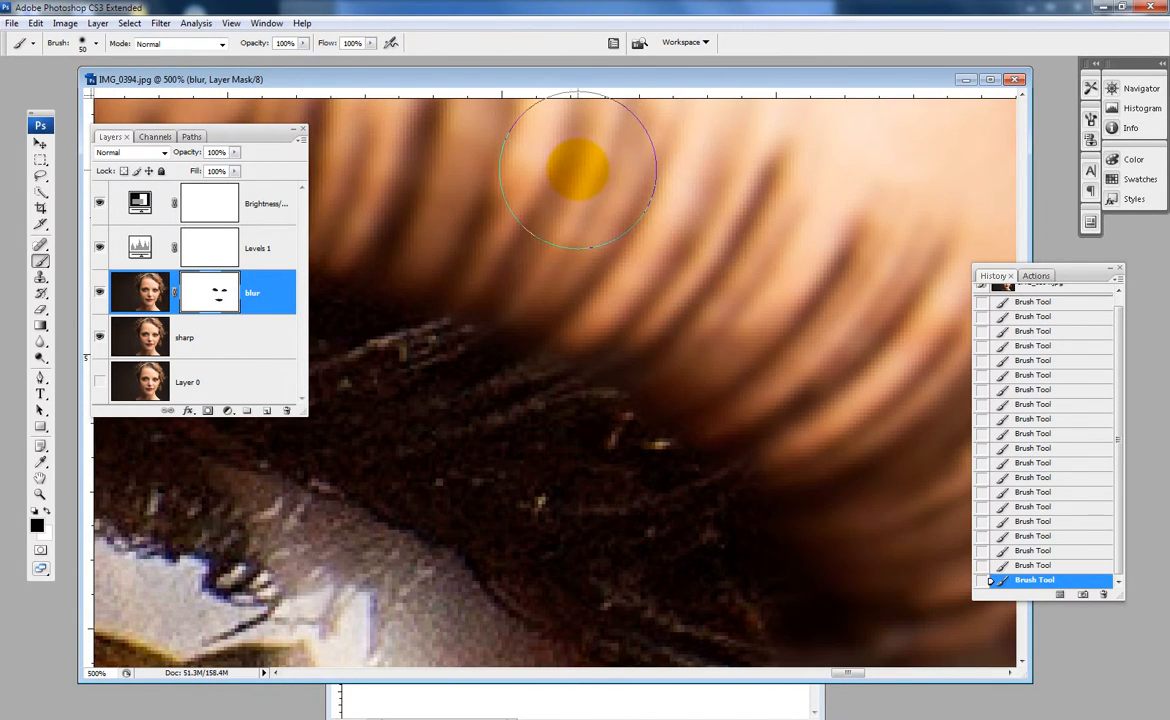
pyautogui.press('[')
pyautogui.press('[')
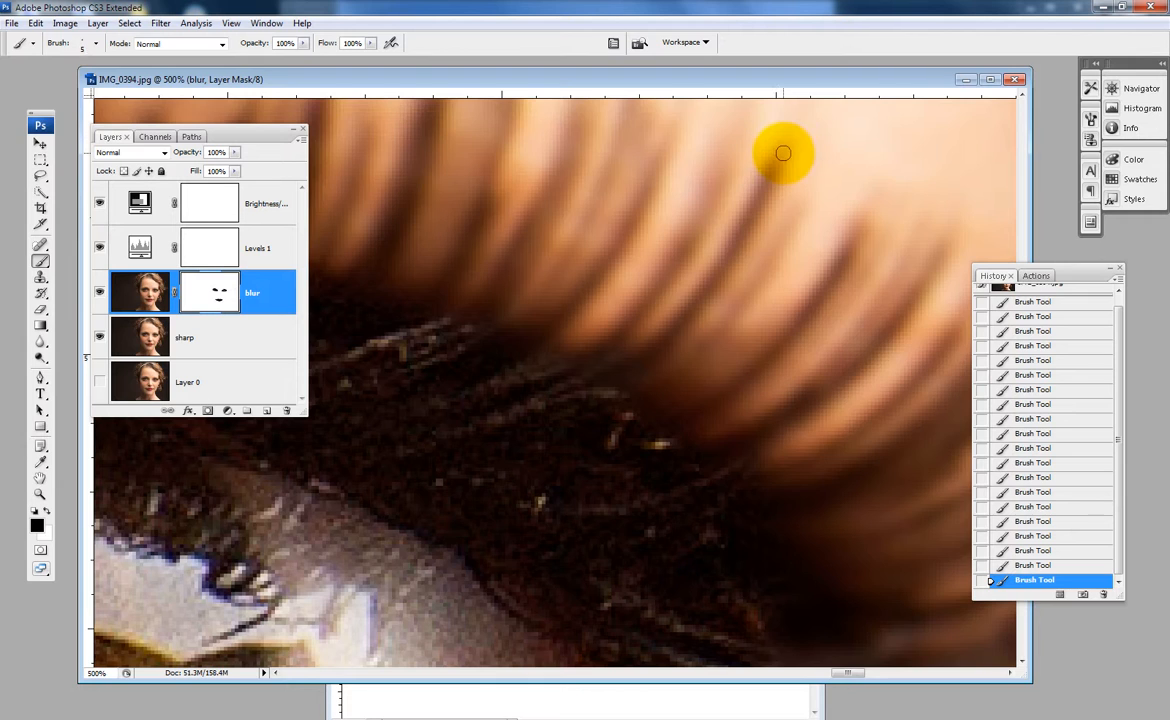
pyautogui.moveTo(783, 153)
pyautogui.mouseDown()
pyautogui.moveTo(745, 228)
pyautogui.moveTo(692, 290)
pyautogui.mouseUp()
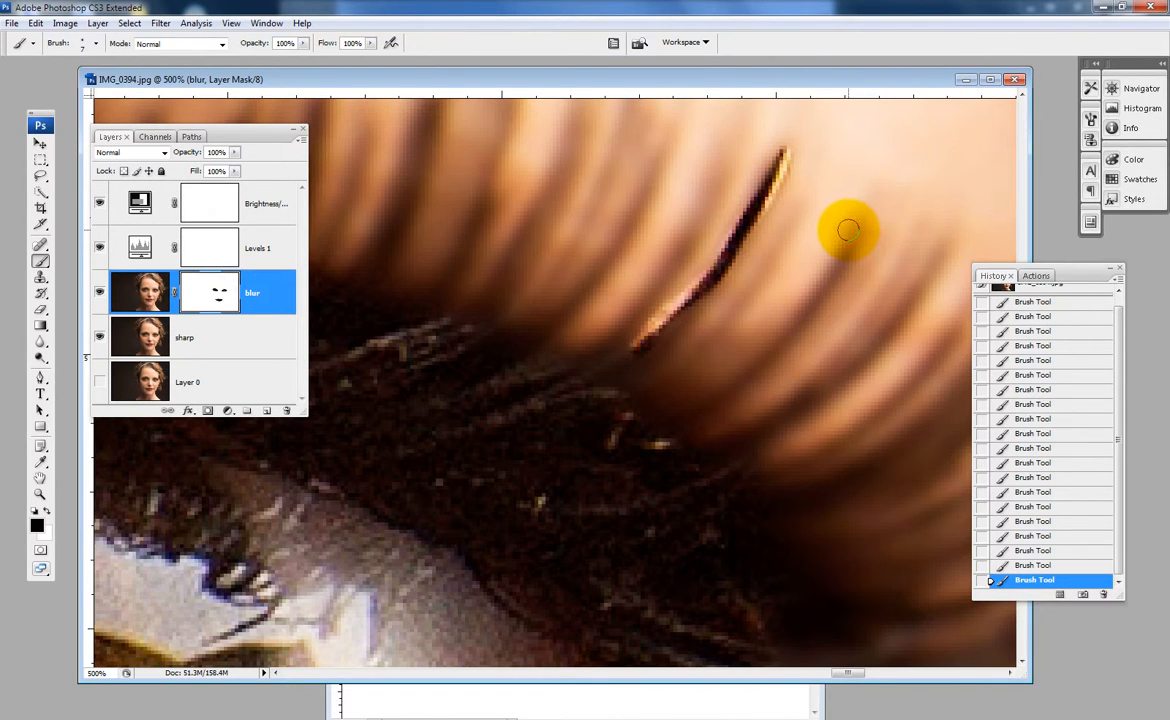
pyautogui.moveTo(849, 237)
pyautogui.mouseDown()
pyautogui.moveTo(828, 280)
pyautogui.moveTo(732, 393)
pyautogui.mouseUp()
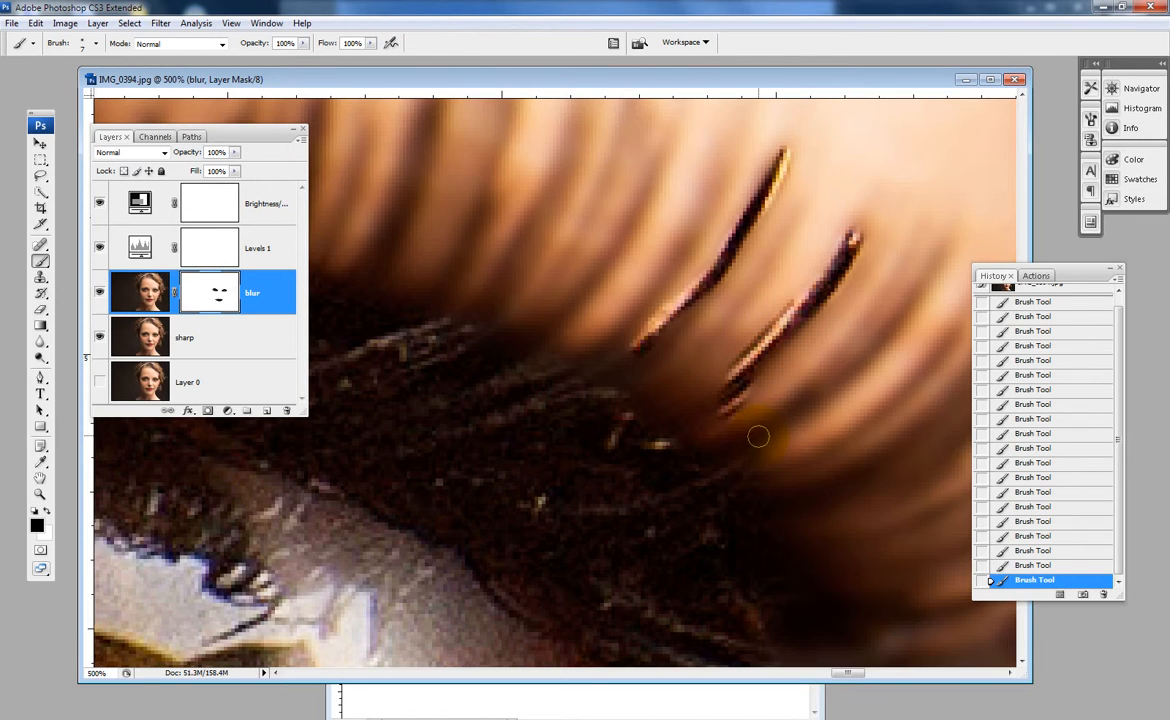
pyautogui.moveTo(762, 435); pyautogui.dragTo(926, 273)
pyautogui.moveTo(813, 480); pyautogui.dragTo(967, 328)
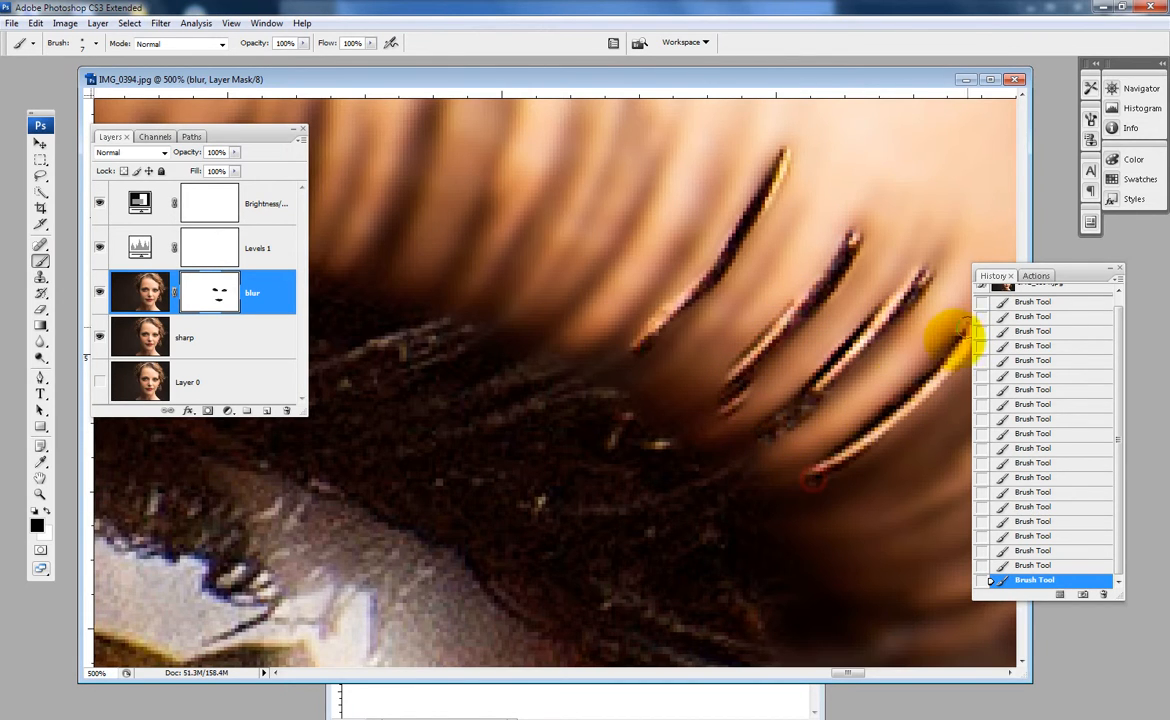
# - Paint black on the mask along the remaining lashes clustered at the eye's outer corner
pyautogui.moveTo(851, 439)
pyautogui.mouseDown()
pyautogui.moveTo(661, 374)
pyautogui.moveTo(698, 296)
pyautogui.moveTo(743, 262)
pyautogui.moveTo(773, 298)
pyautogui.moveTo(634, 404)
pyautogui.moveTo(614, 434)
pyautogui.moveTo(769, 371)
pyautogui.moveTo(679, 452)
pyautogui.moveTo(793, 404)
pyautogui.moveTo(796, 421)
pyautogui.moveTo(646, 494)
pyautogui.moveTo(600, 455)
pyautogui.mouseUp()
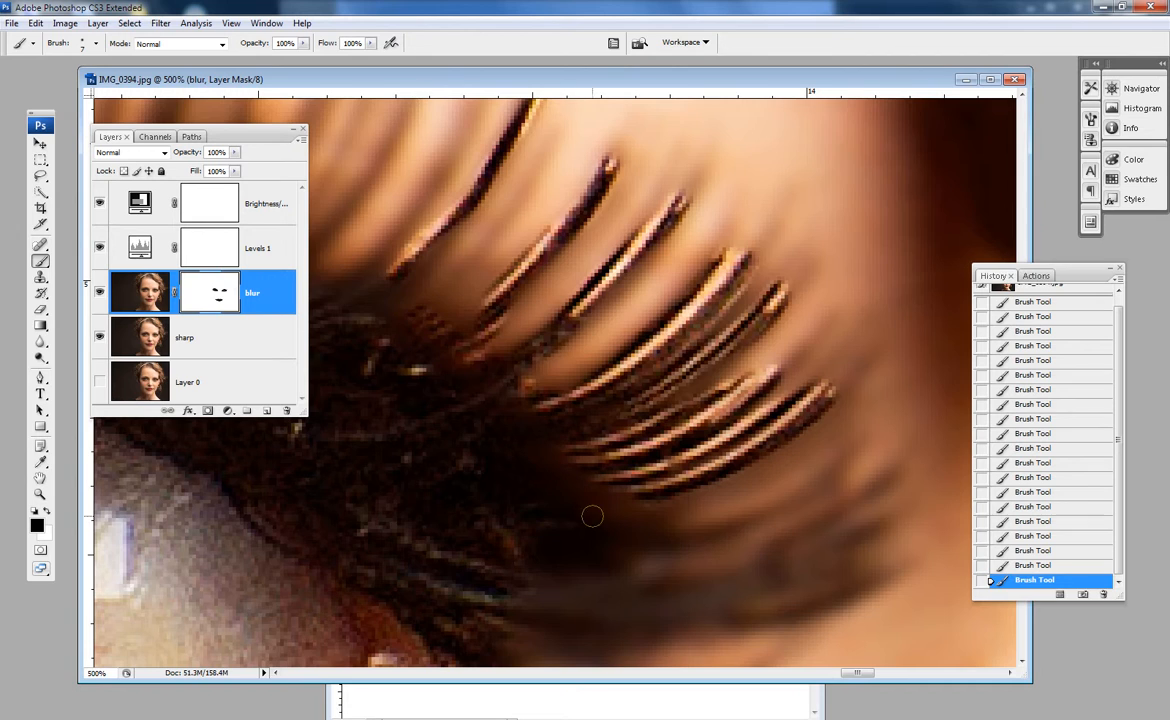
pyautogui.moveTo(730, 494)
pyautogui.mouseDown()
pyautogui.moveTo(795, 459)
pyautogui.moveTo(683, 519)
pyautogui.moveTo(777, 502)
pyautogui.moveTo(723, 537)
pyautogui.moveTo(776, 527)
pyautogui.moveTo(670, 581)
pyautogui.moveTo(848, 527)
pyautogui.mouseUp()
pyautogui.moveTo(713, 598); pyautogui.dragTo(880, 543)
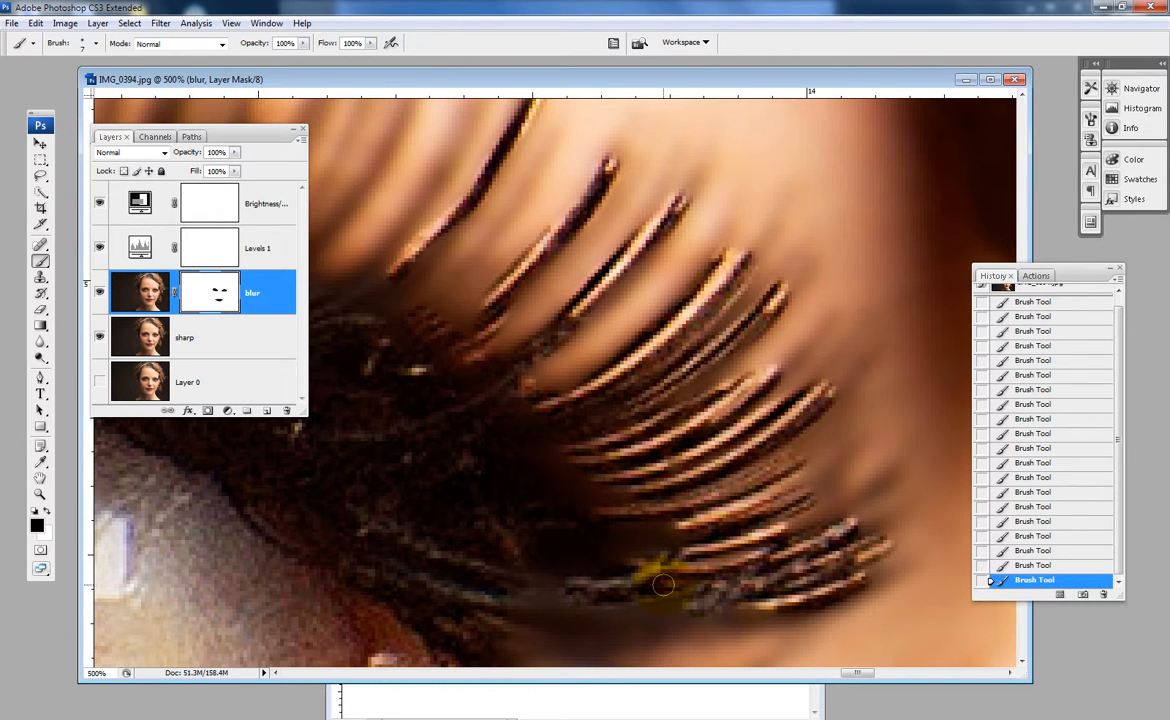
# - Paint black on the mask along the single lashes in the middle of the upper lash line
pyautogui.moveTo(534, 418); pyautogui.dragTo(605, 532)
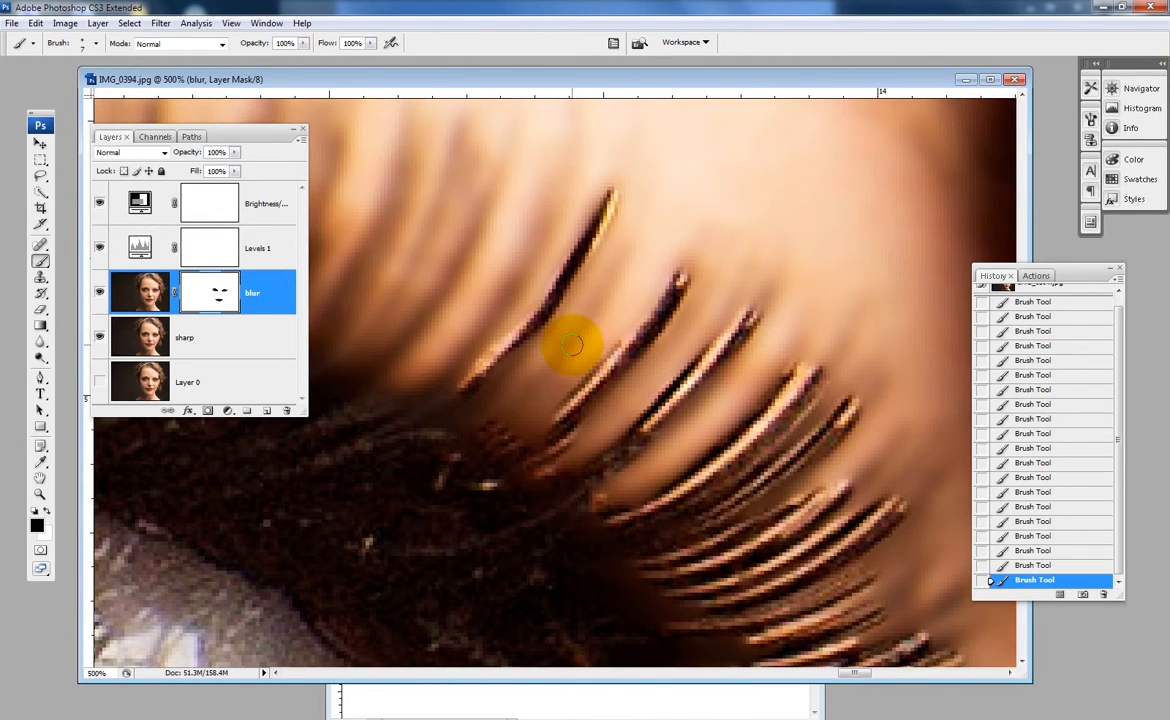
pyautogui.moveTo(621, 263)
pyautogui.mouseDown()
pyautogui.moveTo(526, 406)
pyautogui.moveTo(486, 428)
pyautogui.moveTo(508, 406)
pyautogui.moveTo(589, 452)
pyautogui.mouseUp()
pyautogui.moveTo(666, 261)
pyautogui.mouseDown()
pyautogui.moveTo(548, 431)
pyautogui.moveTo(493, 432)
pyautogui.moveTo(602, 242)
pyautogui.mouseUp()
pyautogui.moveTo(448, 400); pyautogui.dragTo(512, 242)
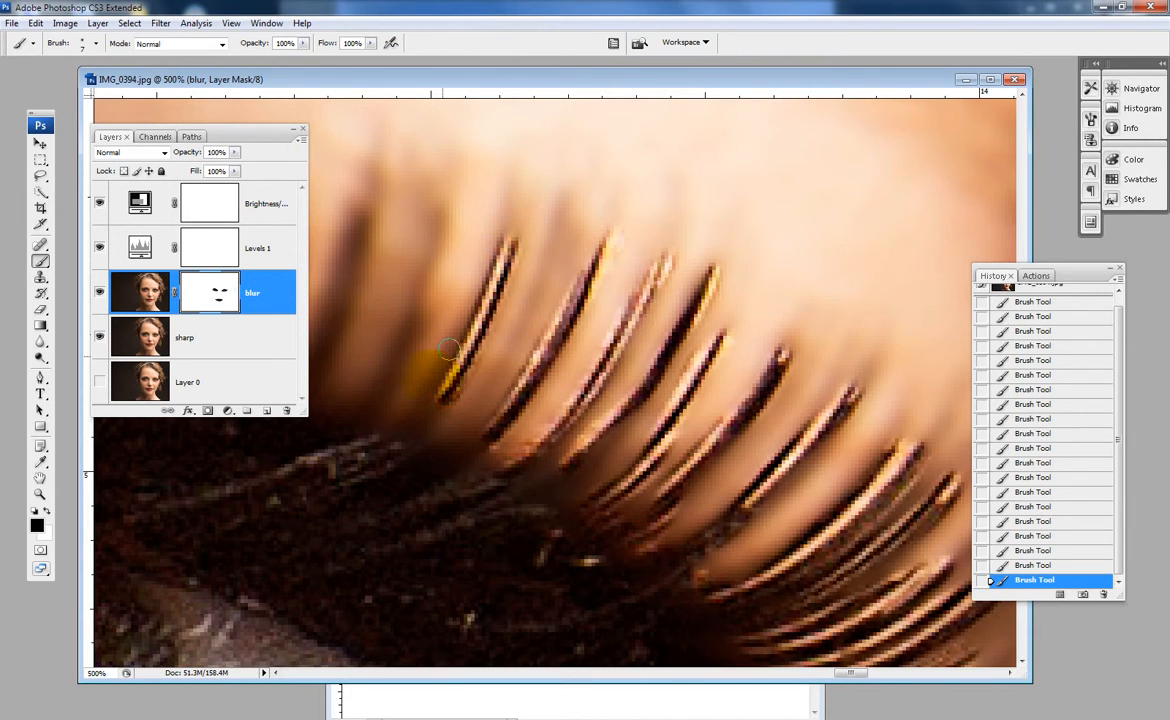
# - Continue the black lash strokes on the mask along the upper lashes toward the inner side of the eye
pyautogui.moveTo(423, 431); pyautogui.dragTo(578, 453)
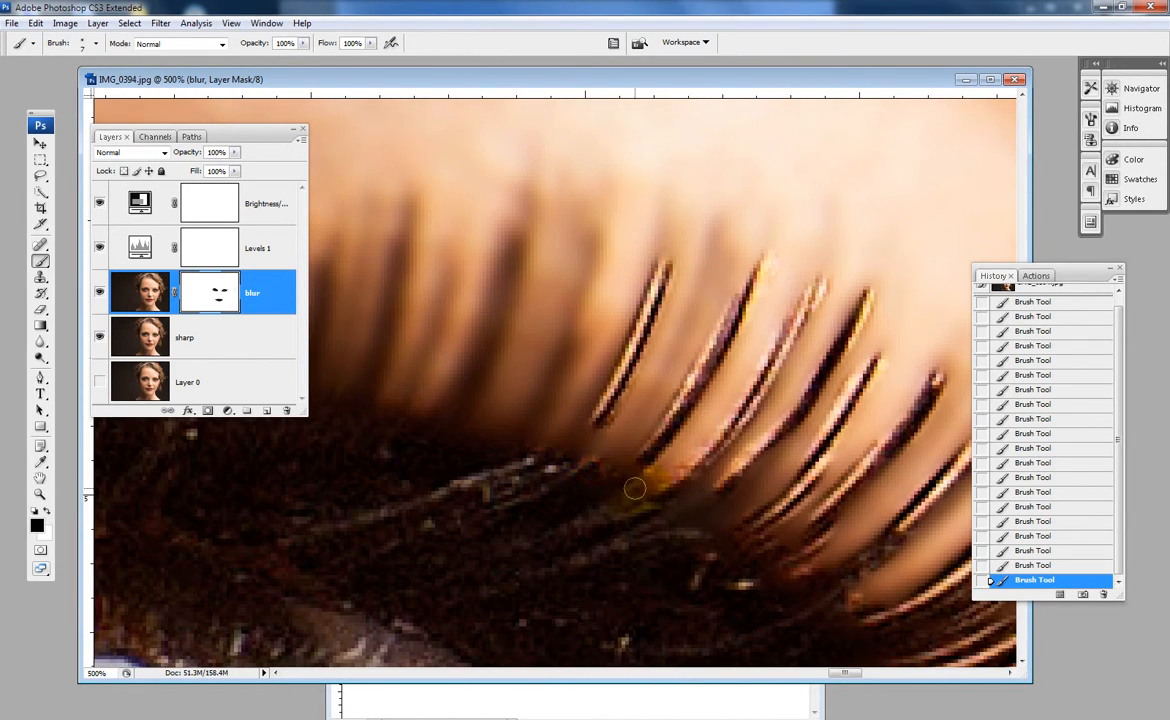
pyautogui.moveTo(544, 385); pyautogui.dragTo(606, 253)
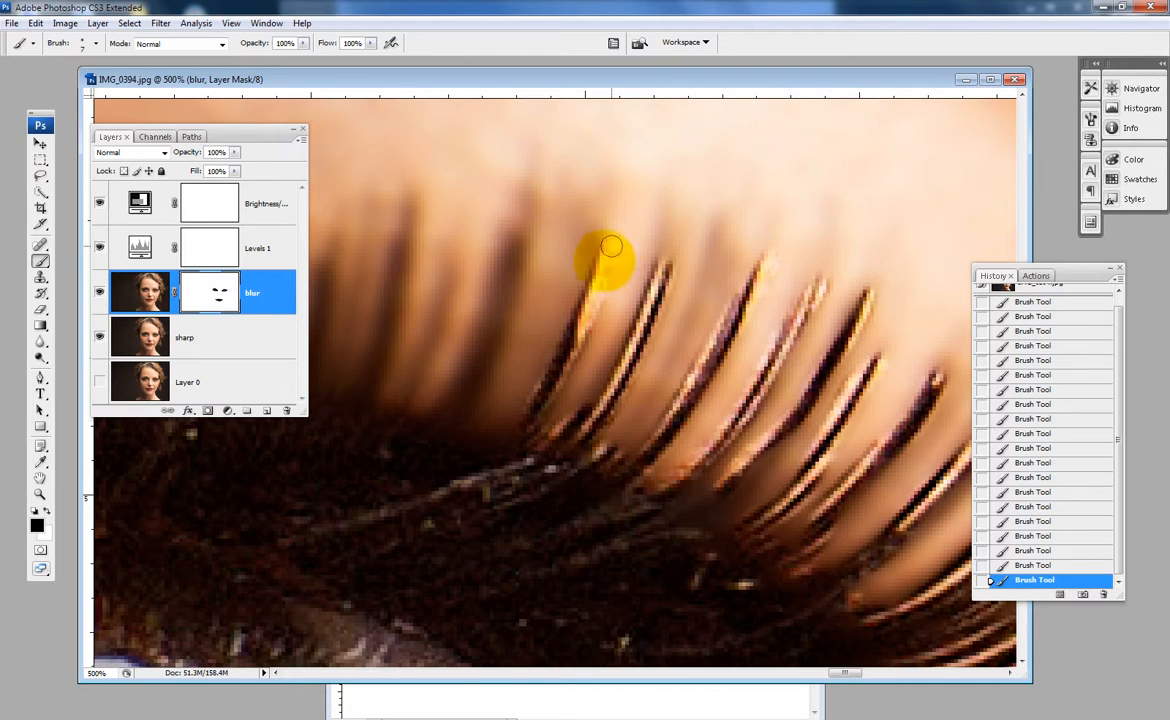
pyautogui.moveTo(482, 415)
pyautogui.mouseDown()
pyautogui.moveTo(512, 277)
pyautogui.moveTo(505, 292)
pyautogui.mouseUp()
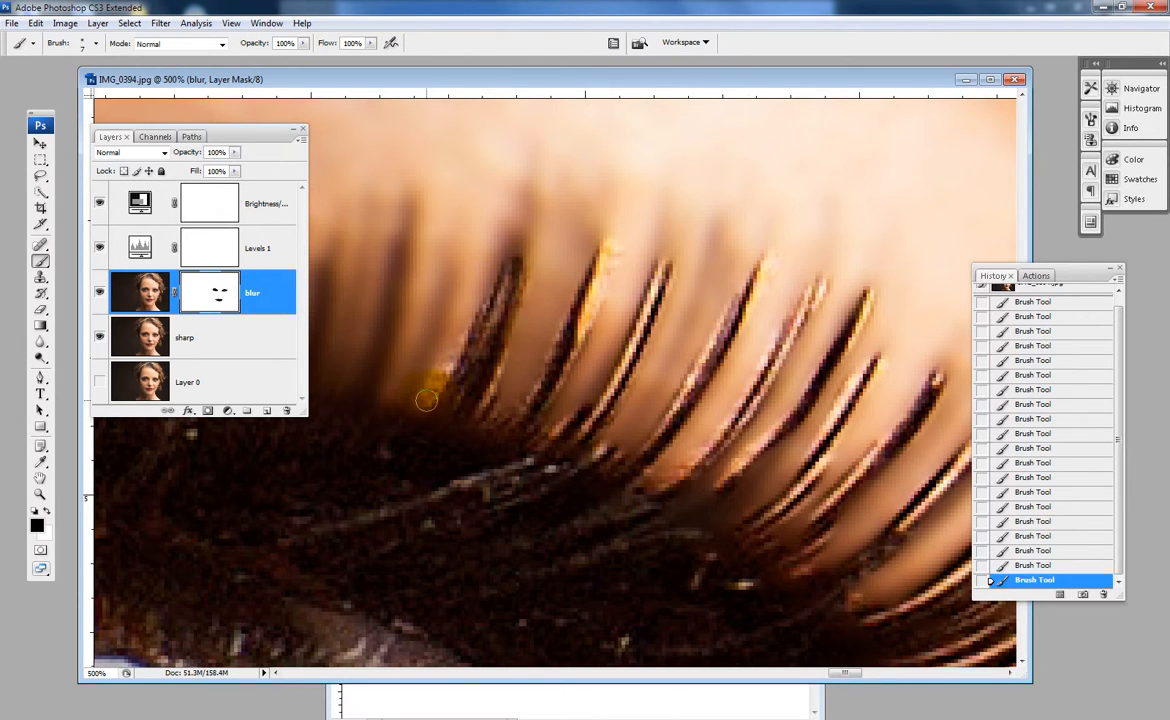
pyautogui.moveTo(424, 402); pyautogui.dragTo(446, 292)
pyautogui.moveTo(367, 382)
pyautogui.mouseDown()
pyautogui.moveTo(386, 188)
pyautogui.moveTo(380, 349)
pyautogui.moveTo(352, 354)
pyautogui.mouseUp()
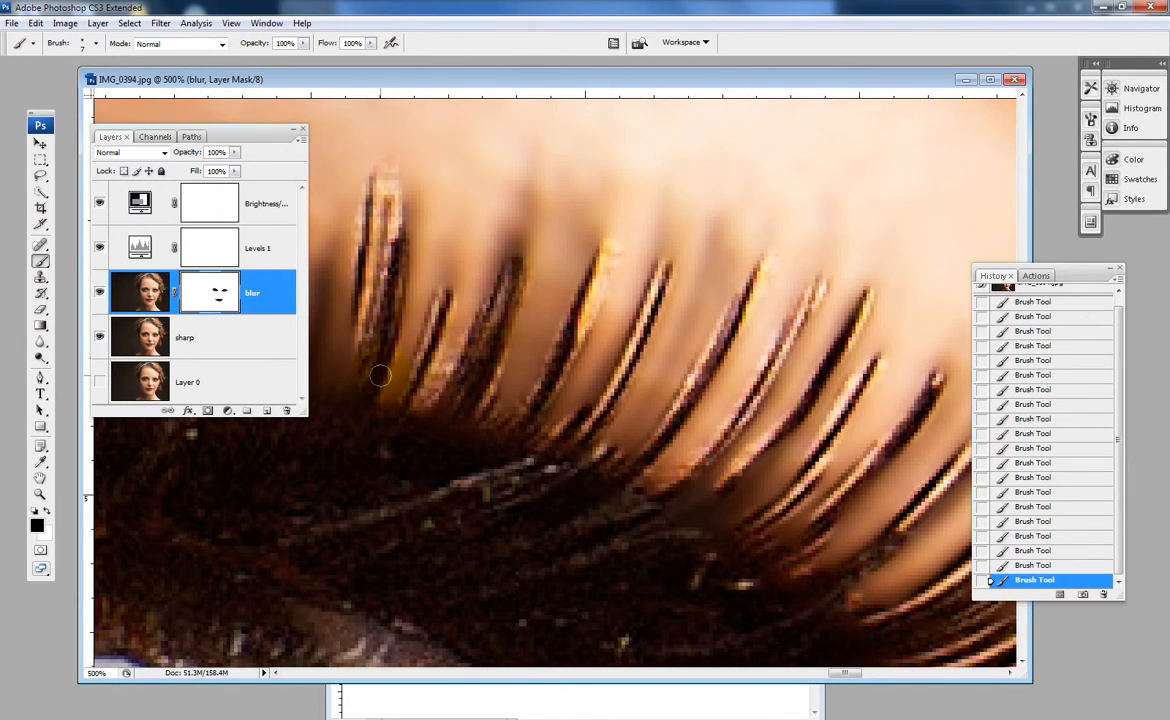
pyautogui.moveTo(412, 454); pyautogui.dragTo(764, 447)
pyautogui.moveTo(640, 375); pyautogui.dragTo(627, 372)
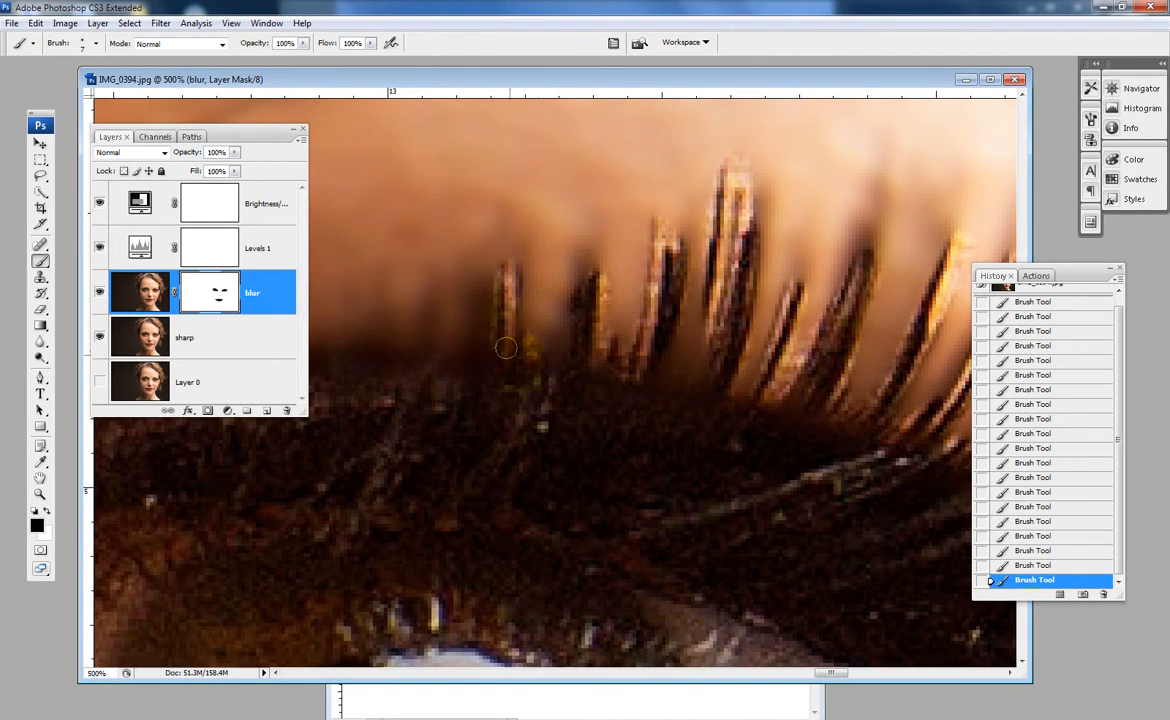
# - Paint black on the mask along two long lower lashes beneath the iris and the white of the eye
pyautogui.moveTo(543, 434); pyautogui.dragTo(547, 209)
pyautogui.moveTo(616, 434); pyautogui.dragTo(638, 315)
pyautogui.moveTo(611, 460); pyautogui.dragTo(670, 198)
pyautogui.moveTo(626, 386); pyautogui.dragTo(586, 213)
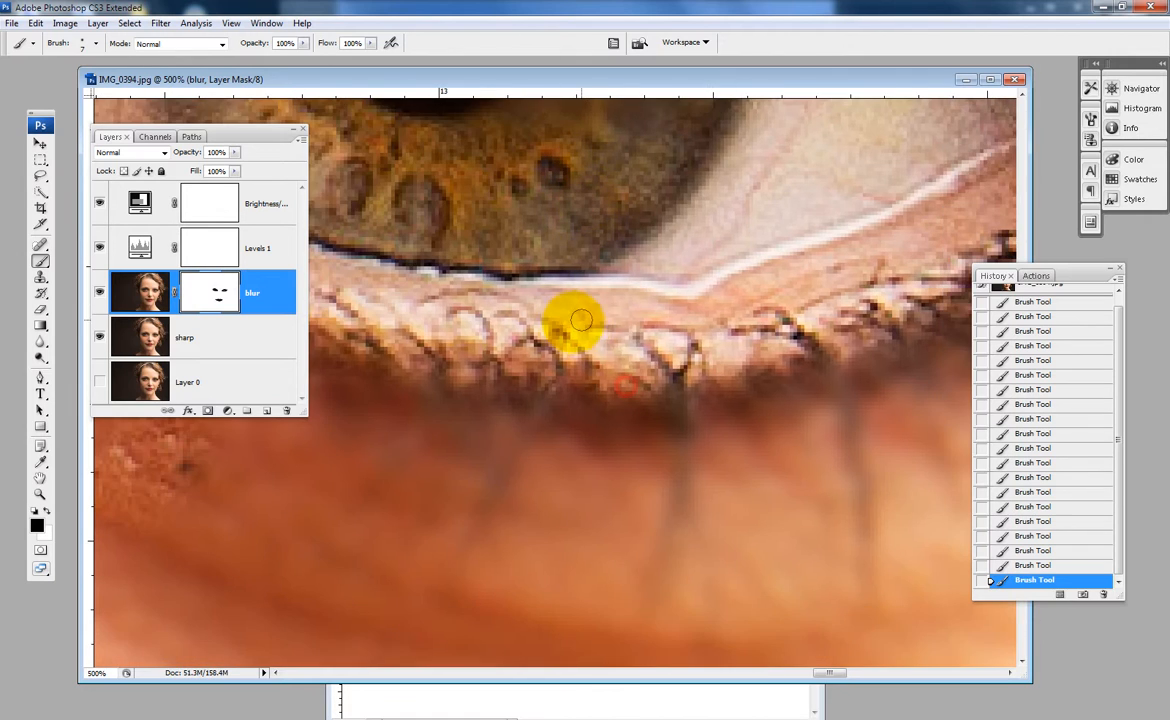
pyautogui.moveTo(680, 350); pyautogui.dragTo(668, 580)
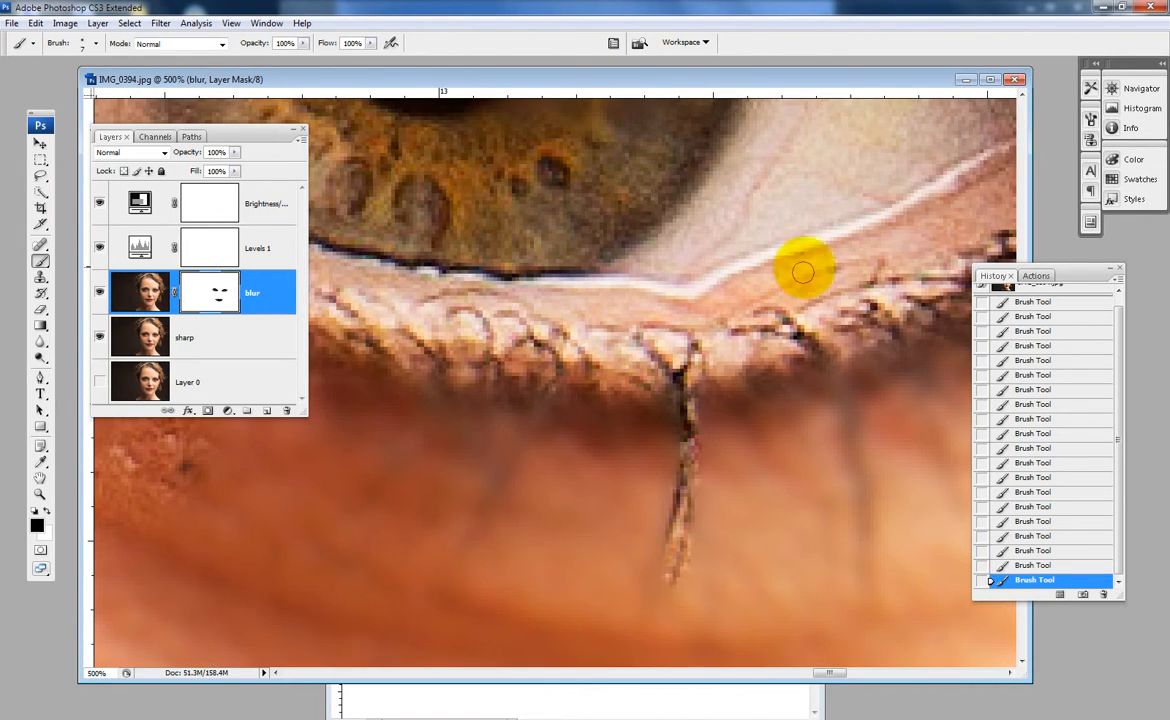
pyautogui.moveTo(808, 346); pyautogui.dragTo(863, 546)
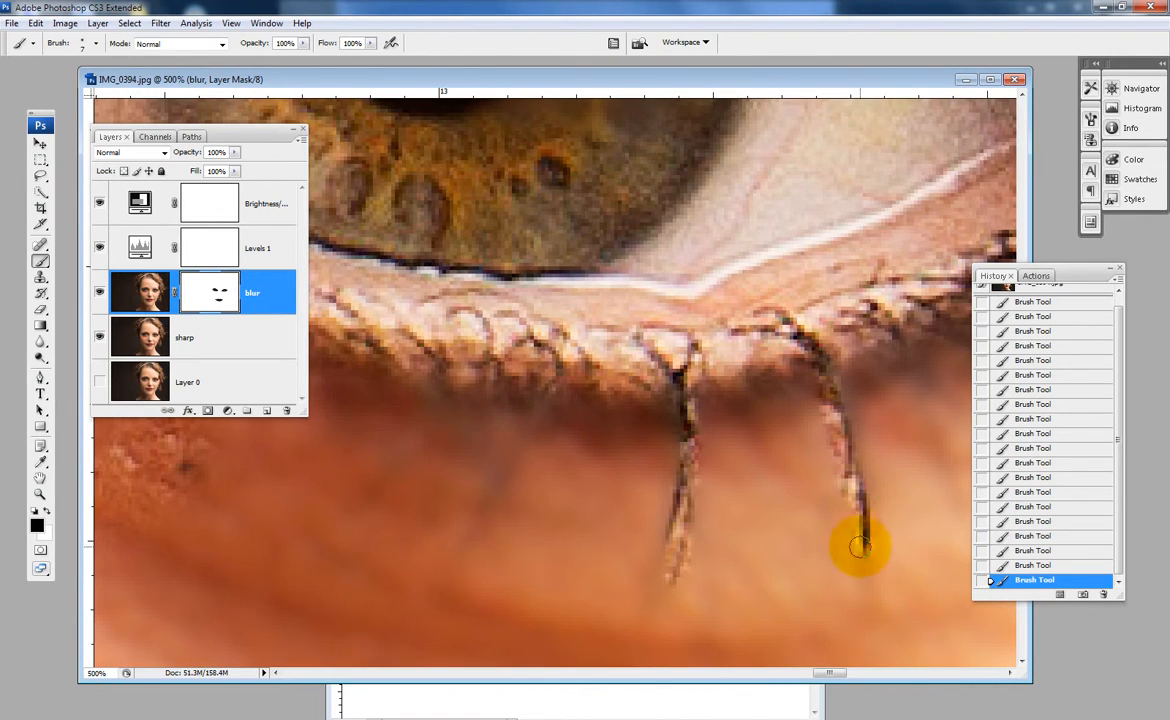
# - Paint black on the mask along the lower lashes from the outer edge of the iris toward the eye's outer corner
pyautogui.moveTo(843, 392)
pyautogui.mouseDown()
pyautogui.moveTo(692, 454)
pyautogui.moveTo(631, 424)
pyautogui.mouseUp()
pyautogui.moveTo(668, 367); pyautogui.dragTo(750, 542)
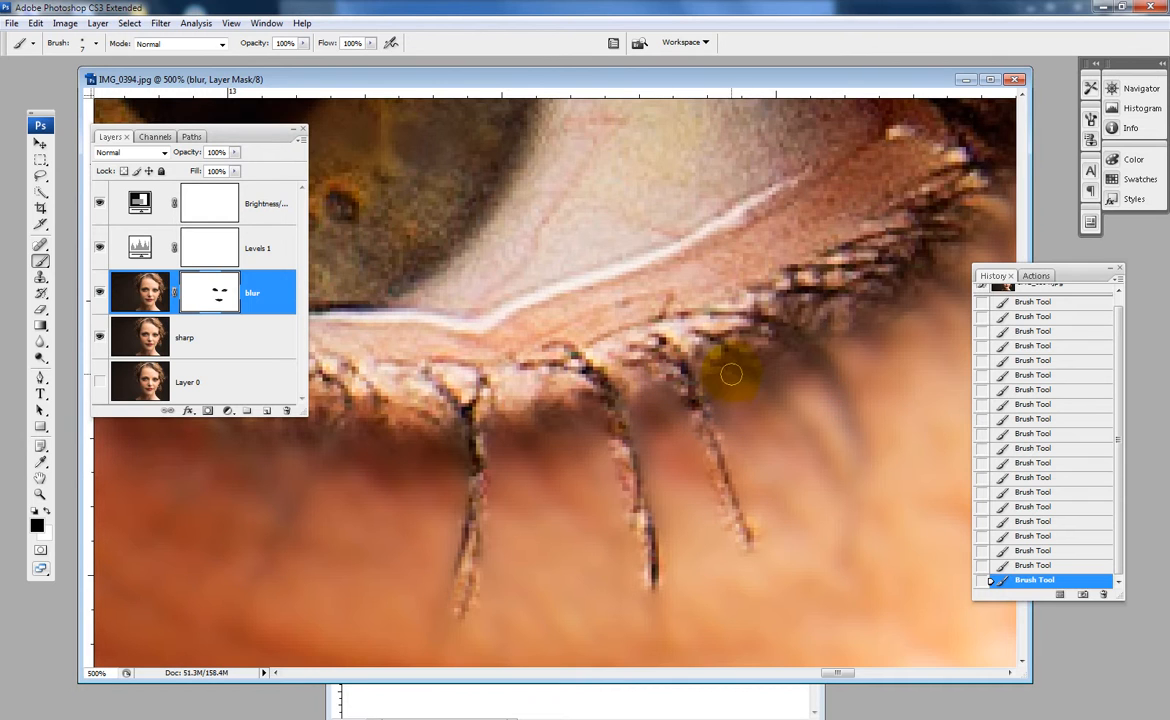
pyautogui.moveTo(736, 368); pyautogui.dragTo(866, 491)
pyautogui.moveTo(796, 339); pyautogui.dragTo(870, 440)
# - Paint black on the mask along the long slanting lower lash beneath the inner half of the iris
pyautogui.moveTo(666, 413)
pyautogui.mouseDown()
pyautogui.moveTo(817, 366)
pyautogui.moveTo(868, 330)
pyautogui.mouseUp()
pyautogui.moveTo(717, 357)
pyautogui.mouseDown()
pyautogui.moveTo(1018, 470)
pyautogui.moveTo(1047, 466)
pyautogui.mouseUp()
pyautogui.moveTo(871, 426); pyautogui.dragTo(792, 622)
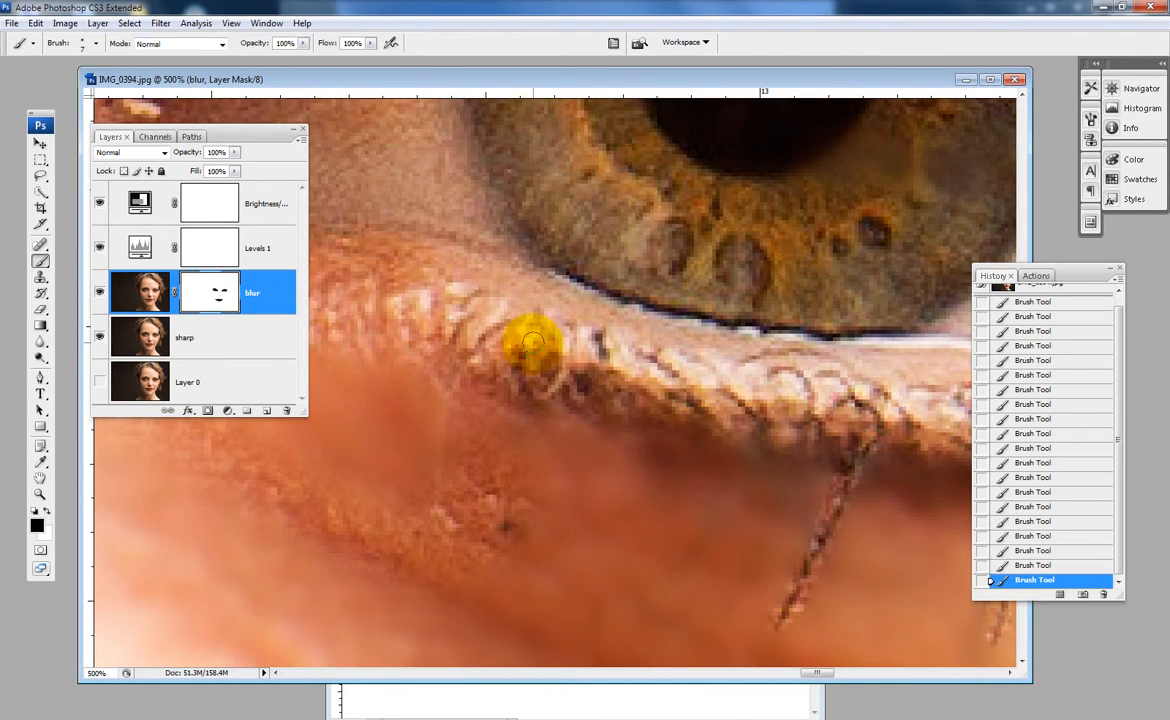
# - Enlarge the brush to 35 px and paint black on the mask over the eyebrow above this eye, covering its inner end and arch
pyautogui.moveTo(522, 412)
pyautogui.mouseDown()
pyautogui.moveTo(729, 292)
pyautogui.moveTo(740, 548)
pyautogui.moveTo(765, 366)
pyautogui.mouseUp()
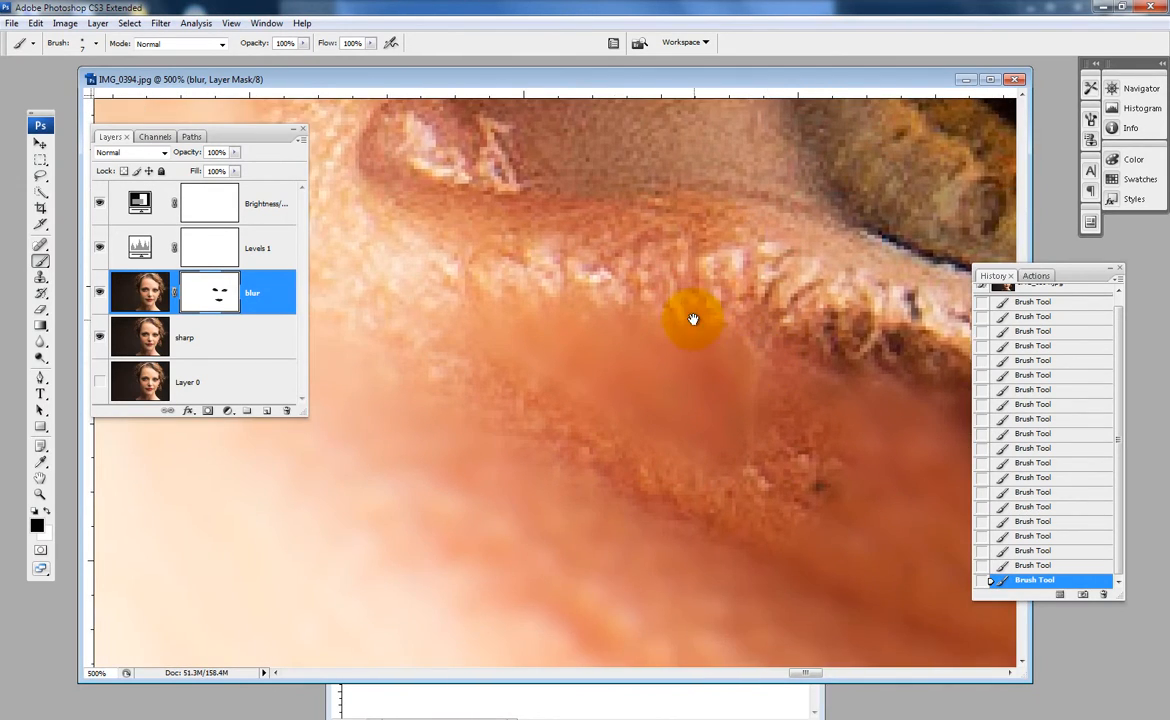
pyautogui.moveTo(687, 319); pyautogui.dragTo(731, 392)
pyautogui.keyDown('alt'); pyautogui.click(596, 330); pyautogui.keyUp('alt')
pyautogui.keyDown('alt'); pyautogui.click(596, 330); pyautogui.keyUp('alt')
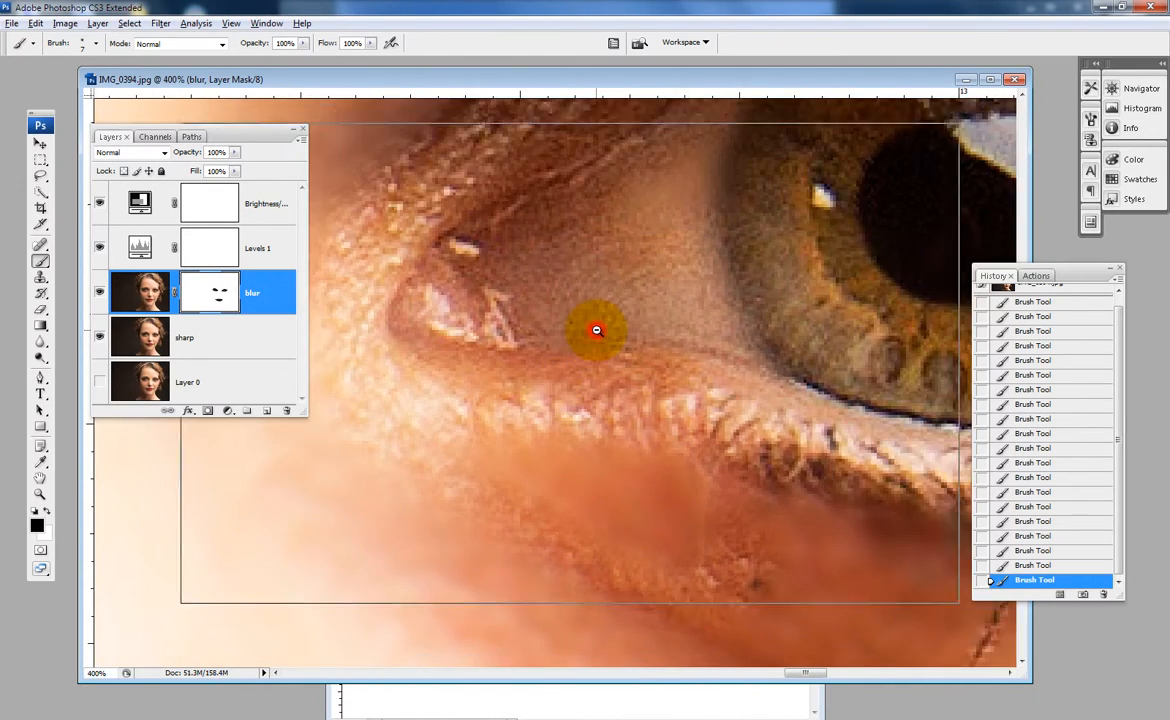
pyautogui.keyDown('alt'); pyautogui.click(590, 334); pyautogui.keyUp('alt')
pyautogui.keyDown('alt'); pyautogui.click(584, 333); pyautogui.keyUp('alt')
pyautogui.keyDown('alt'); pyautogui.click(582, 332); pyautogui.keyUp('alt')
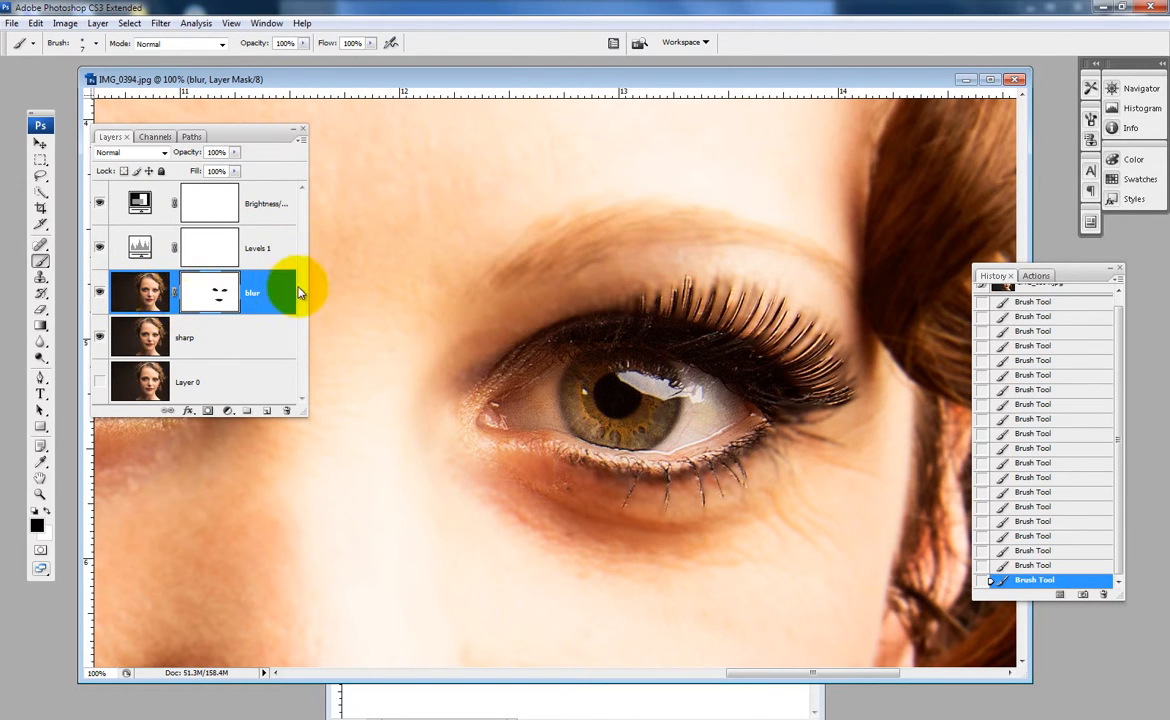
pyautogui.keyDown('ctrl'); pyautogui.click(568, 261); pyautogui.keyUp('ctrl')
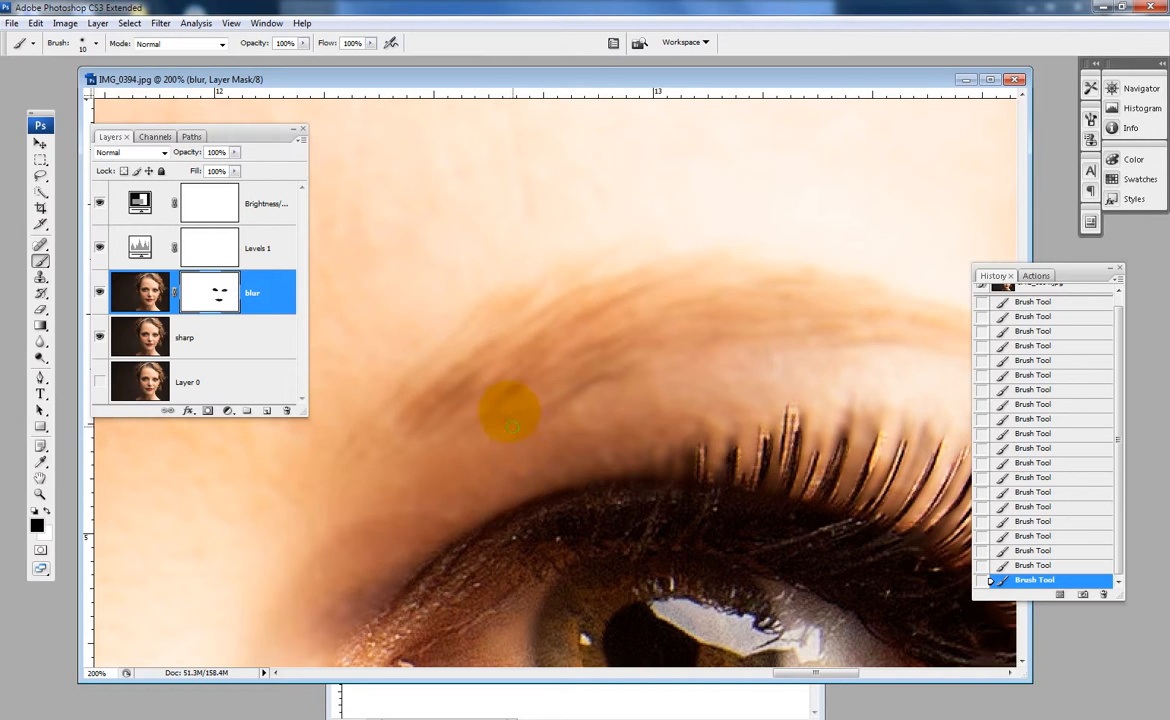
pyautogui.press(']')
pyautogui.moveTo(470, 385)
pyautogui.mouseDown()
pyautogui.moveTo(585, 319)
pyautogui.moveTo(901, 287)
pyautogui.mouseUp()
pyautogui.moveTo(372, 427)
pyautogui.mouseDown()
pyautogui.moveTo(543, 313)
pyautogui.moveTo(713, 306)
pyautogui.moveTo(797, 319)
pyautogui.moveTo(787, 330)
pyautogui.moveTo(645, 338)
pyautogui.moveTo(890, 316)
pyautogui.moveTo(878, 330)
pyautogui.moveTo(630, 337)
pyautogui.moveTo(901, 326)
pyautogui.moveTo(800, 310)
pyautogui.moveTo(841, 319)
pyautogui.moveTo(599, 308)
pyautogui.moveTo(764, 343)
pyautogui.moveTo(570, 325)
pyautogui.mouseUp()
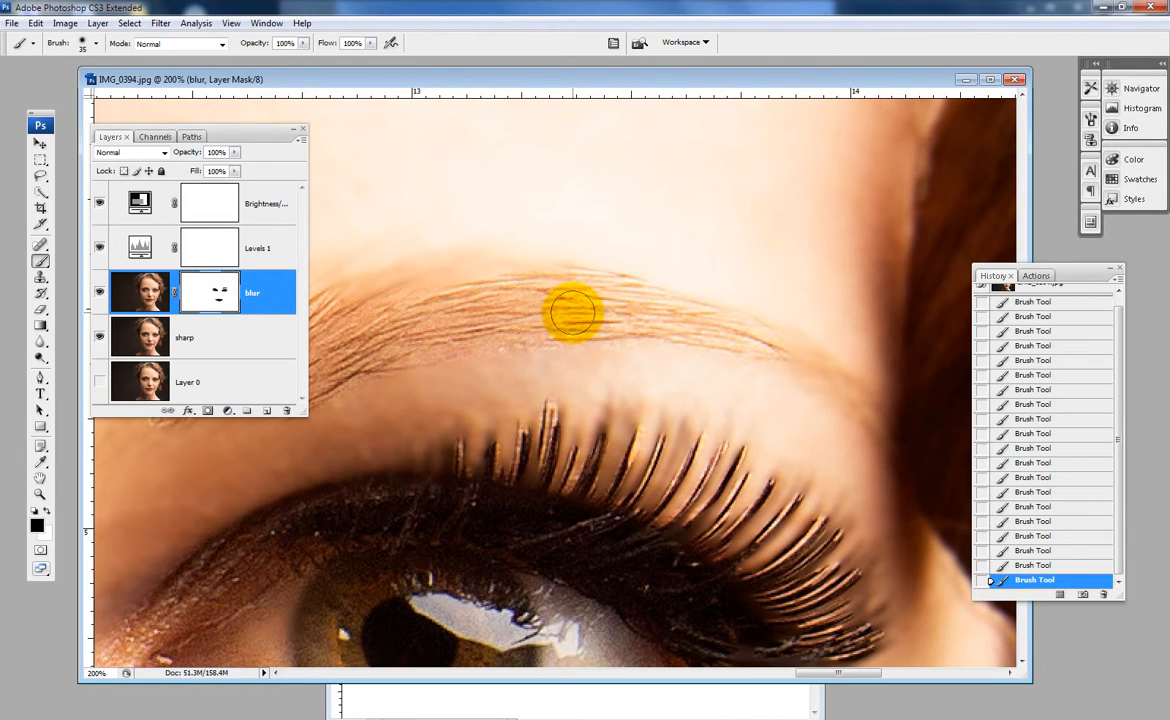
# - Reduce the brush to 10 px and paint black on the mask along the eyebrow's thin outer tail and its lower hairs
pyautogui.moveTo(573, 313); pyautogui.dragTo(530, 290)
pyautogui.press('[')
pyautogui.press('[')
pyautogui.press('[')
pyautogui.press('[')
pyautogui.press('[')
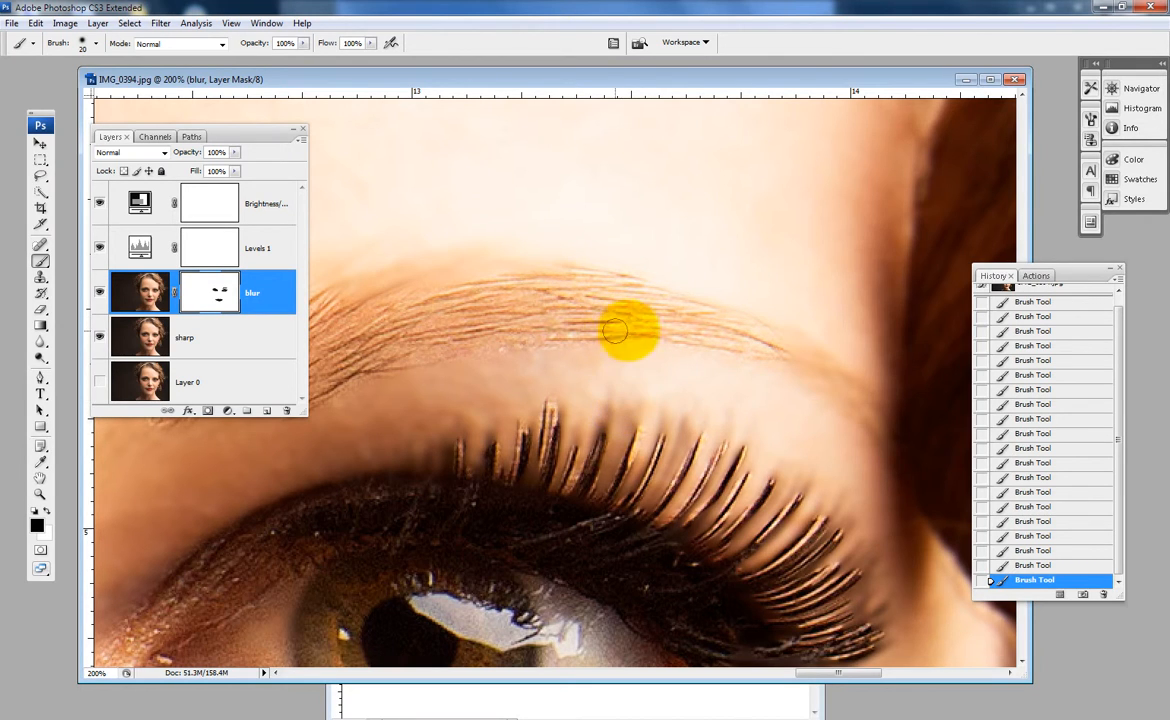
pyautogui.moveTo(684, 321); pyautogui.dragTo(846, 380)
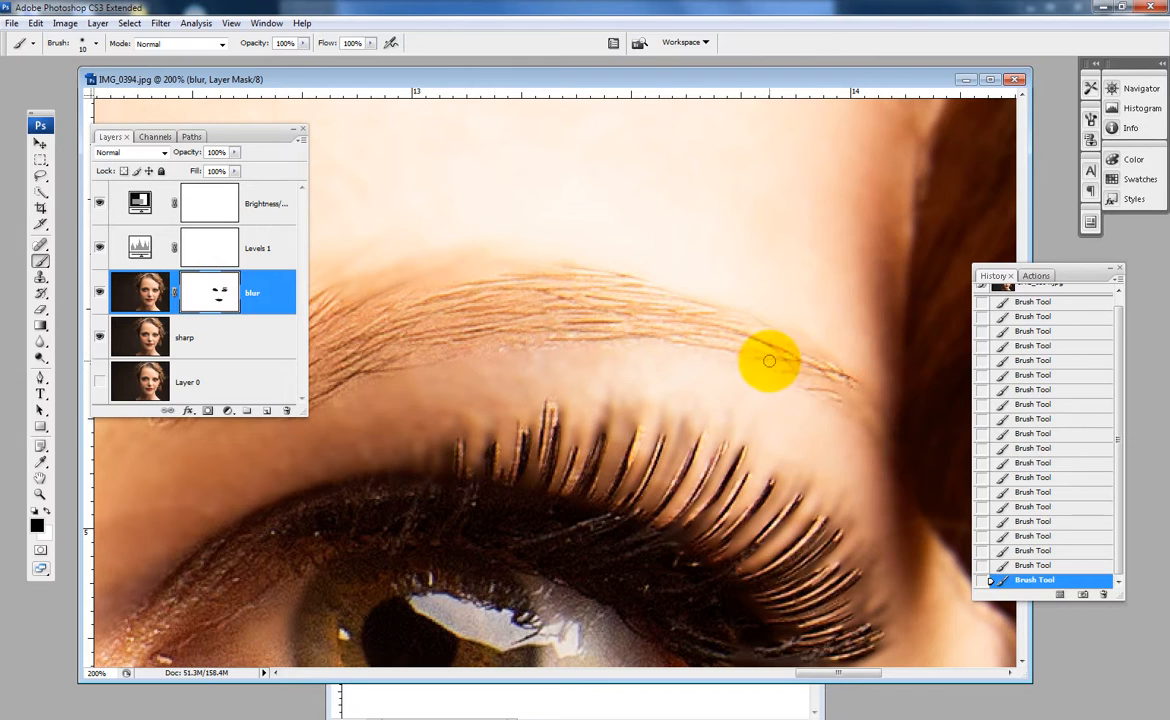
pyautogui.moveTo(773, 358)
pyautogui.mouseDown()
pyautogui.moveTo(554, 269)
pyautogui.moveTo(549, 322)
pyautogui.mouseUp()
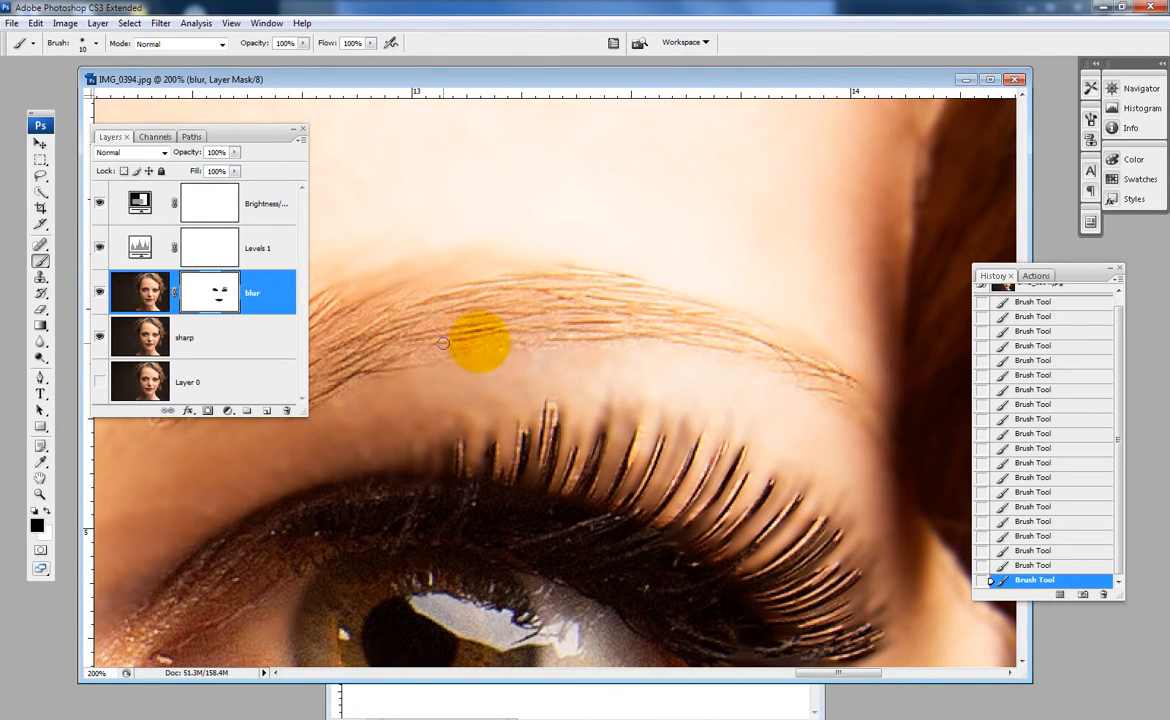
pyautogui.moveTo(452, 310)
pyautogui.mouseDown()
pyautogui.moveTo(522, 329)
pyautogui.moveTo(630, 334)
pyautogui.moveTo(530, 334)
pyautogui.moveTo(504, 316)
pyautogui.moveTo(384, 392)
pyautogui.moveTo(407, 384)
pyautogui.mouseUp()
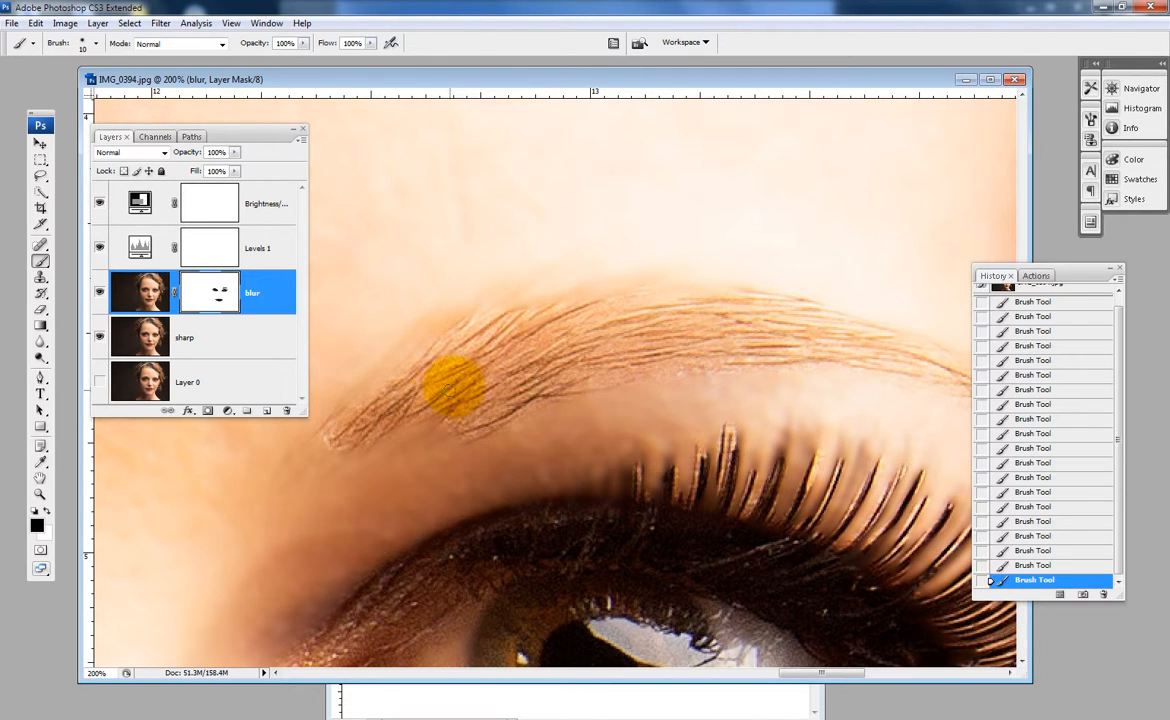
# - Enlarge the brush and paint black on the mask over the hair around the forehead and the curls beside the face
pyautogui.keyDown('alt'); pyautogui.click(500, 332); pyautogui.keyUp('alt')
pyautogui.click(503, 332)
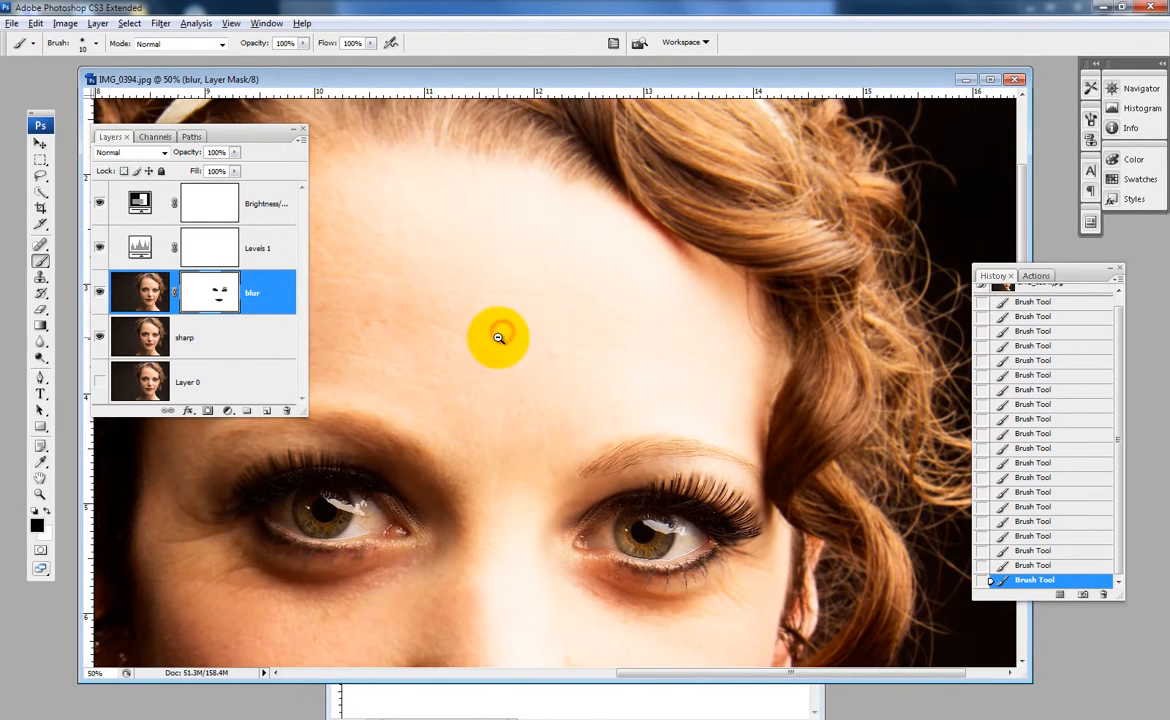
pyautogui.click(496, 334)
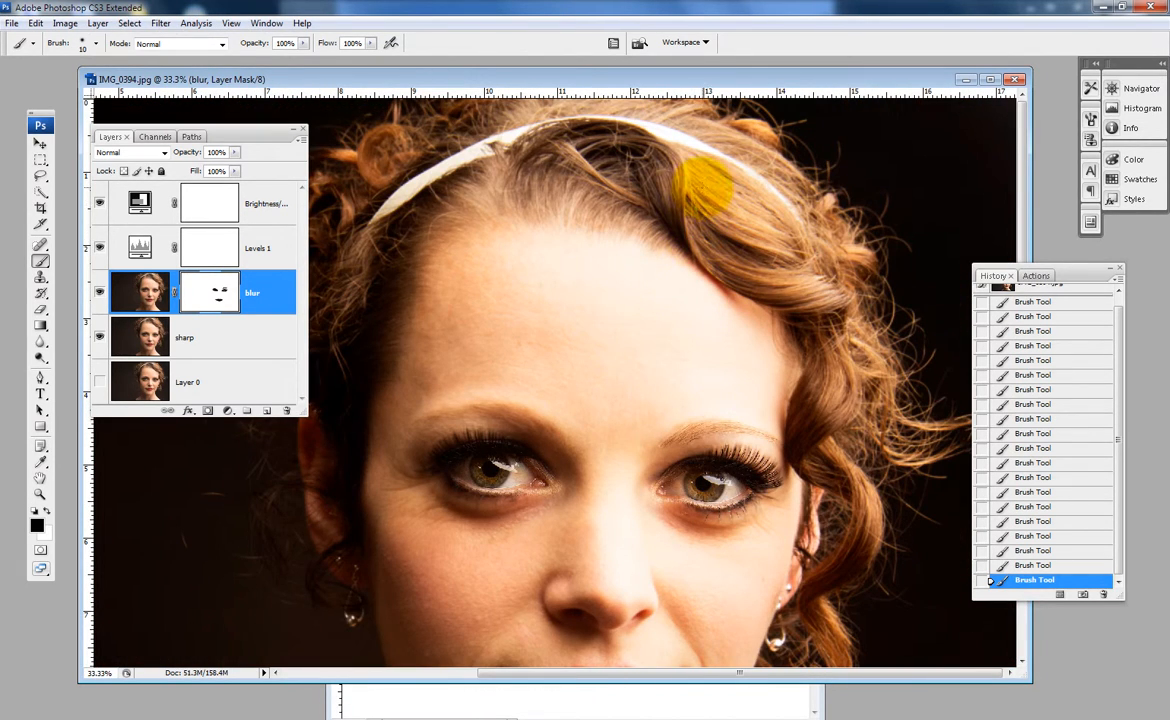
pyautogui.press(']')
pyautogui.press(']')
pyautogui.press(']')
pyautogui.press(']')
pyautogui.press(']')
pyautogui.press(']')
pyautogui.press(']')
pyautogui.press(']')
pyautogui.press(']')
pyautogui.press(']')
pyautogui.press(']')
pyautogui.press(']')
pyautogui.press(']')
pyautogui.press(']')
pyautogui.press(']')
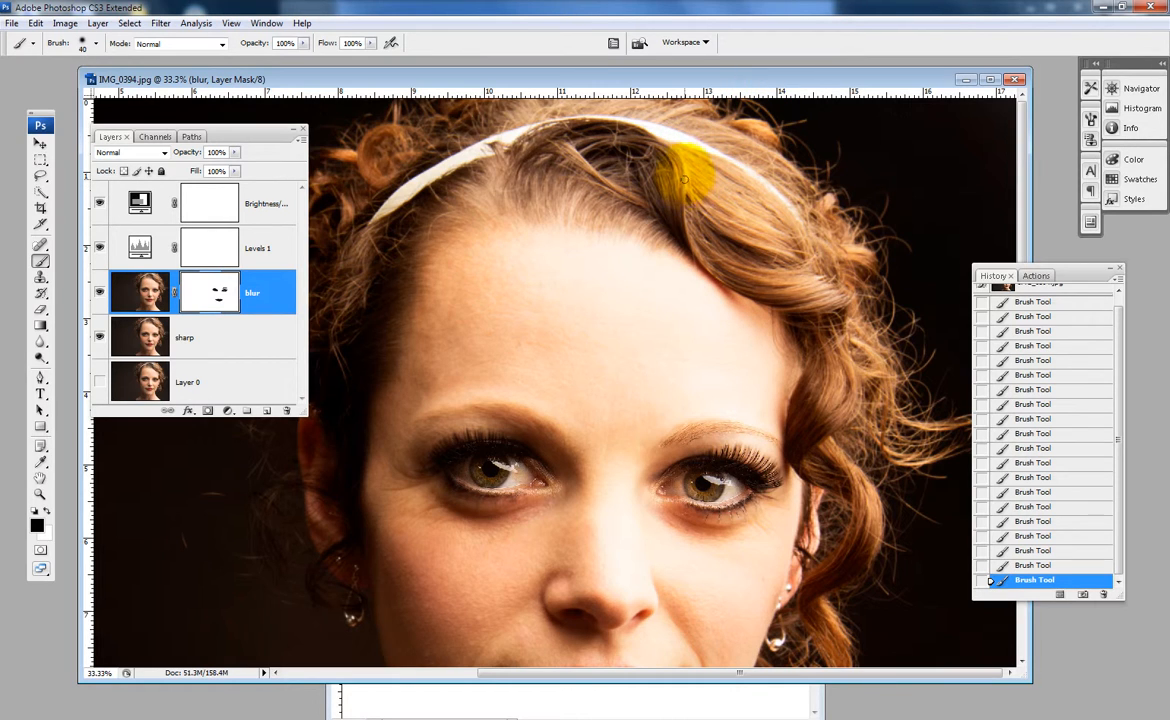
pyautogui.moveTo(668, 172)
pyautogui.mouseDown()
pyautogui.moveTo(853, 310)
pyautogui.moveTo(848, 418)
pyautogui.moveTo(818, 430)
pyautogui.moveTo(863, 510)
pyautogui.moveTo(838, 601)
pyautogui.moveTo(860, 508)
pyautogui.moveTo(815, 357)
pyautogui.moveTo(858, 345)
pyautogui.moveTo(853, 300)
pyautogui.moveTo(828, 335)
pyautogui.moveTo(853, 360)
pyautogui.moveTo(833, 330)
pyautogui.moveTo(825, 275)
pyautogui.moveTo(793, 275)
pyautogui.moveTo(718, 225)
pyautogui.moveTo(748, 267)
pyautogui.moveTo(700, 162)
pyautogui.mouseUp()
pyautogui.press('space')
pyautogui.moveTo(880, 366)
pyautogui.mouseDown()
pyautogui.moveTo(822, 575)
pyautogui.moveTo(834, 510)
pyautogui.moveTo(876, 420)
pyautogui.moveTo(859, 365)
pyautogui.moveTo(824, 325)
pyautogui.moveTo(849, 250)
pyautogui.moveTo(814, 165)
pyautogui.moveTo(804, 168)
pyautogui.moveTo(827, 365)
pyautogui.moveTo(736, 215)
pyautogui.moveTo(659, 190)
pyautogui.moveTo(516, 199)
pyautogui.moveTo(469, 213)
pyautogui.moveTo(419, 270)
pyautogui.moveTo(394, 248)
pyautogui.moveTo(302, 405)
pyautogui.moveTo(316, 464)
pyautogui.moveTo(449, 309)
pyautogui.moveTo(441, 318)
pyautogui.moveTo(511, 442)
pyautogui.moveTo(561, 430)
pyautogui.moveTo(582, 380)
pyautogui.moveTo(585, 399)
pyautogui.moveTo(562, 335)
pyautogui.moveTo(565, 262)
pyautogui.mouseUp()
pyautogui.press('space')
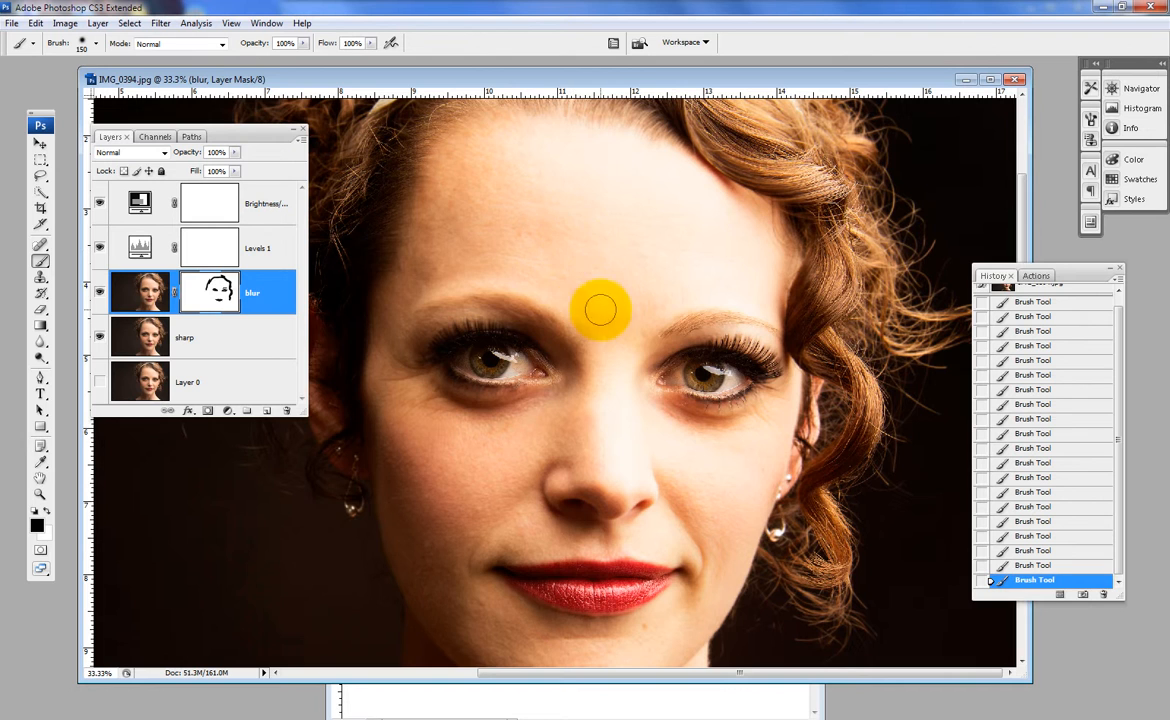
# - Examine the eyes up close and the whole portrait at reduced magnification to judge the masked result
pyautogui.keyDown('ctrl'); pyautogui.click(530, 317); pyautogui.keyUp('ctrl')
pyautogui.moveTo(548, 386); pyautogui.dragTo(597, 286)
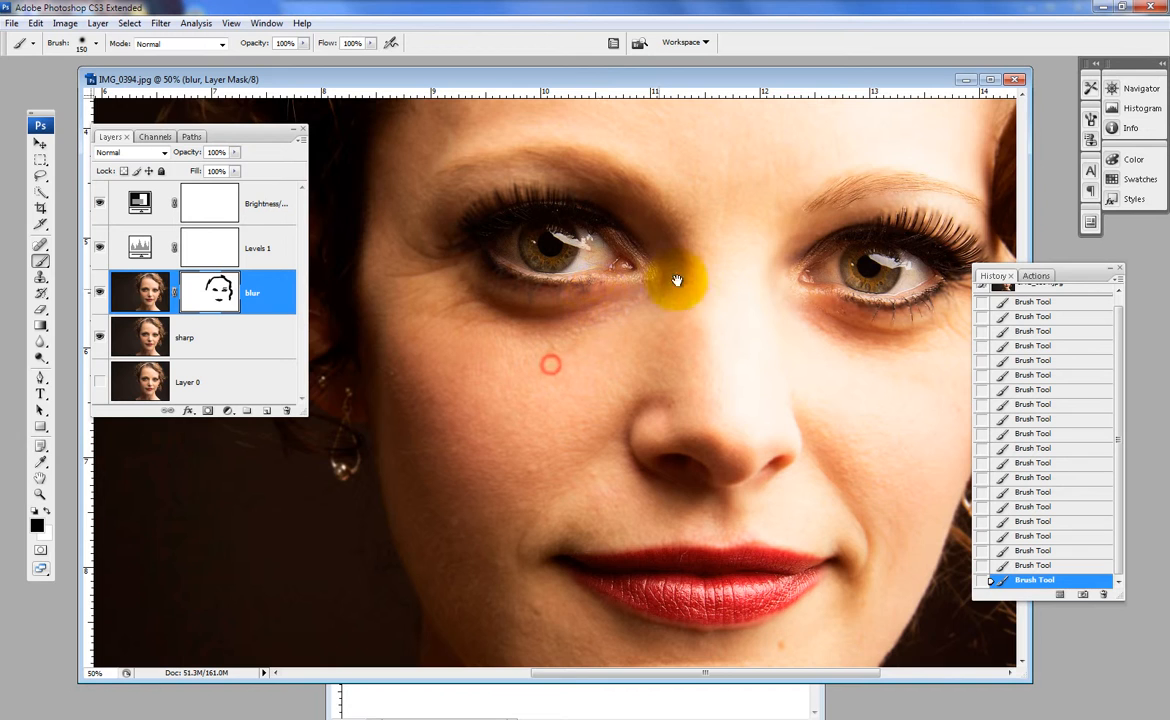
pyautogui.keyDown('ctrl'); pyautogui.keyDown('alt'); pyautogui.click(543, 272); pyautogui.keyUp('alt'); pyautogui.keyUp('ctrl')
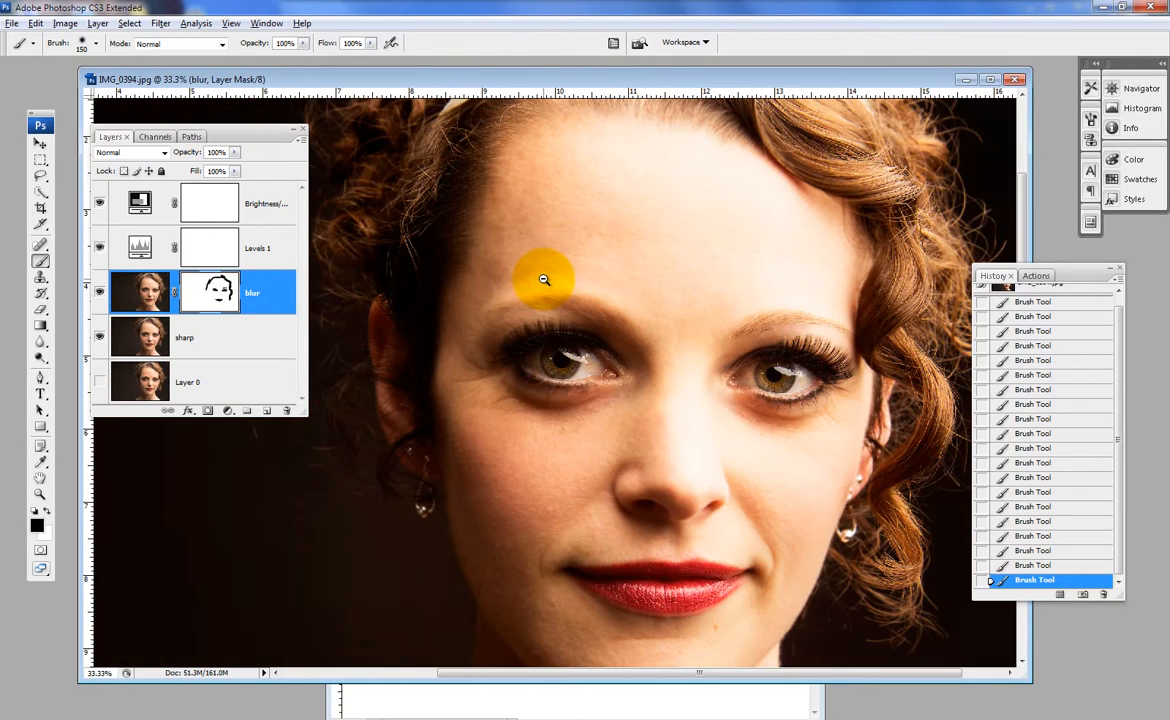
pyautogui.keyDown('ctrl'); pyautogui.keyDown('alt'); pyautogui.click(543, 277); pyautogui.keyUp('alt'); pyautogui.keyUp('ctrl')
pyautogui.keyDown('ctrl'); pyautogui.keyDown('alt'); pyautogui.click(543, 286); pyautogui.keyUp('alt'); pyautogui.keyUp('ctrl')
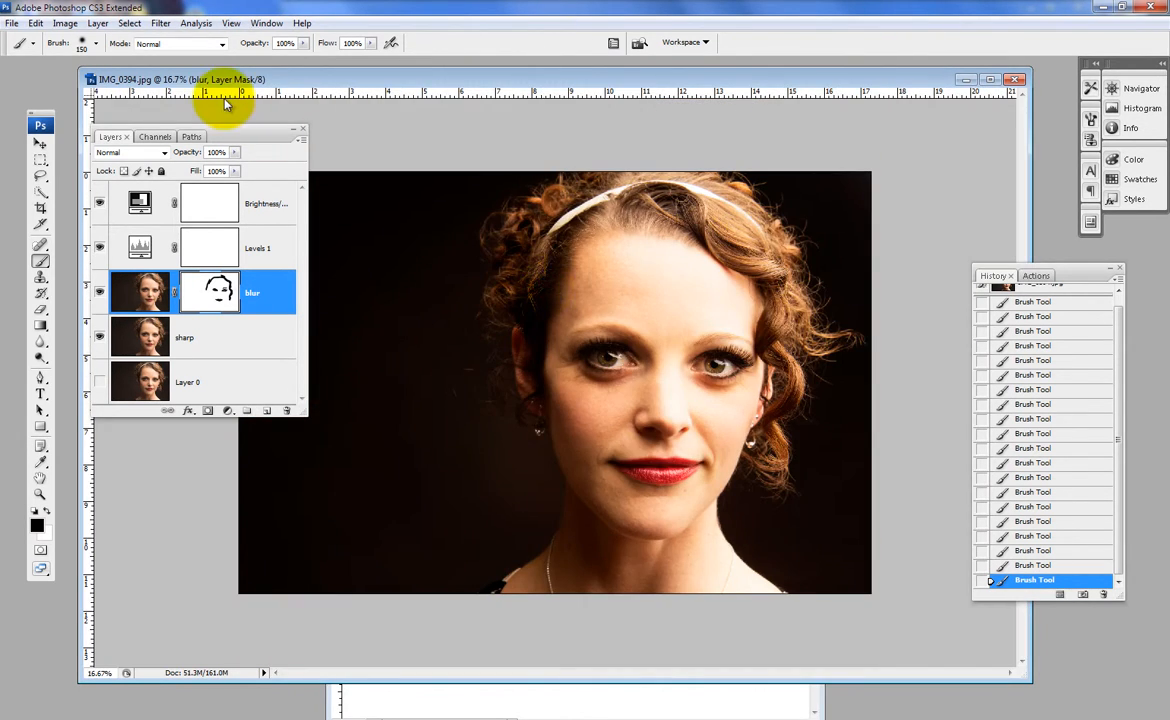
pyautogui.moveTo(413, 139)
pyautogui.mouseDown()
pyautogui.moveTo(410, 148)
pyautogui.moveTo(522, 147)
pyautogui.moveTo(723, 176)
pyautogui.mouseUp()
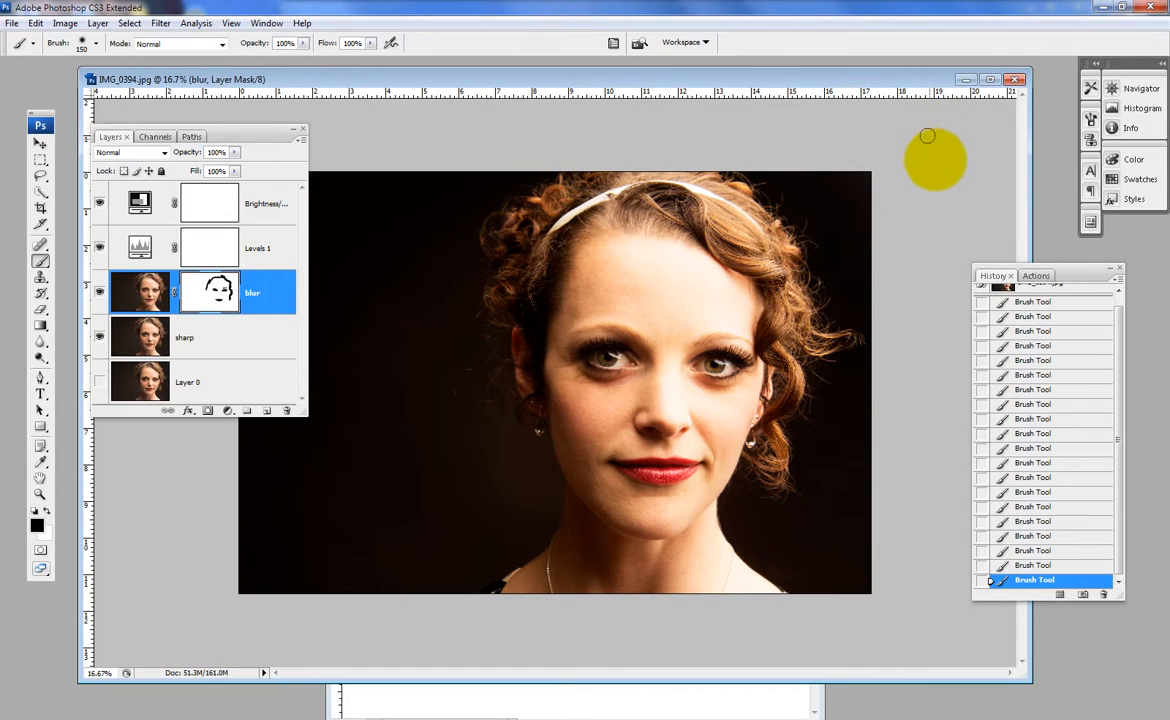
pyautogui.hotkey('ctrl', '-')
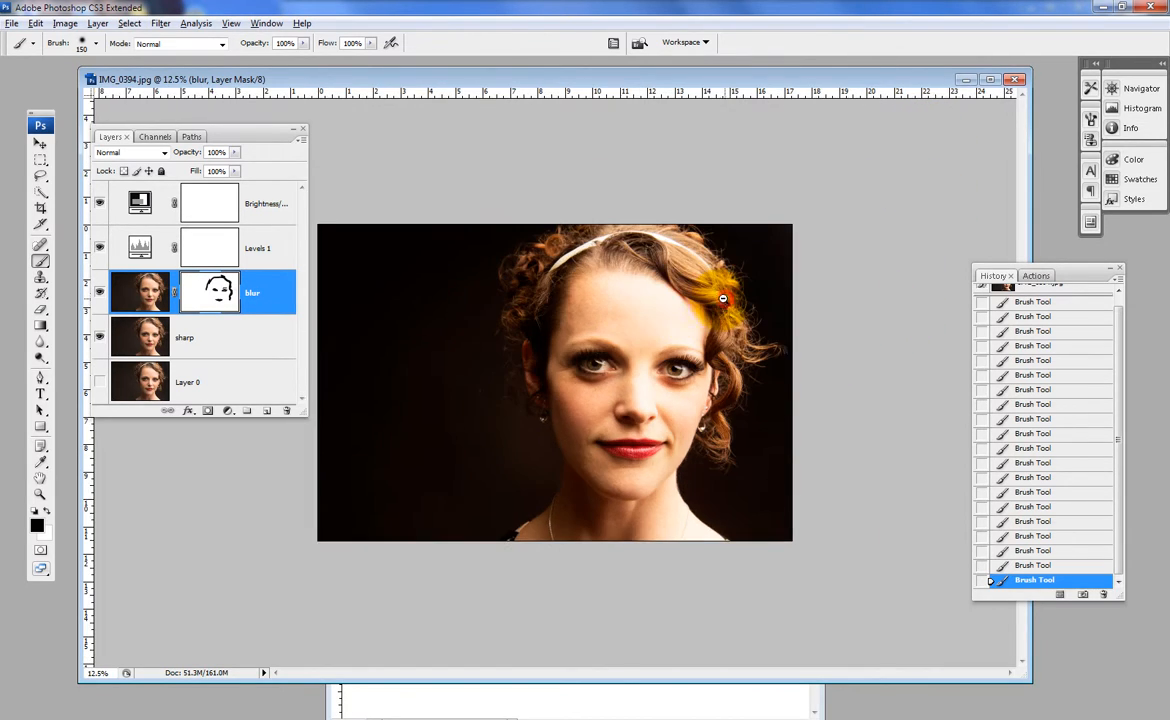
pyautogui.hotkey('ctrl', '-')
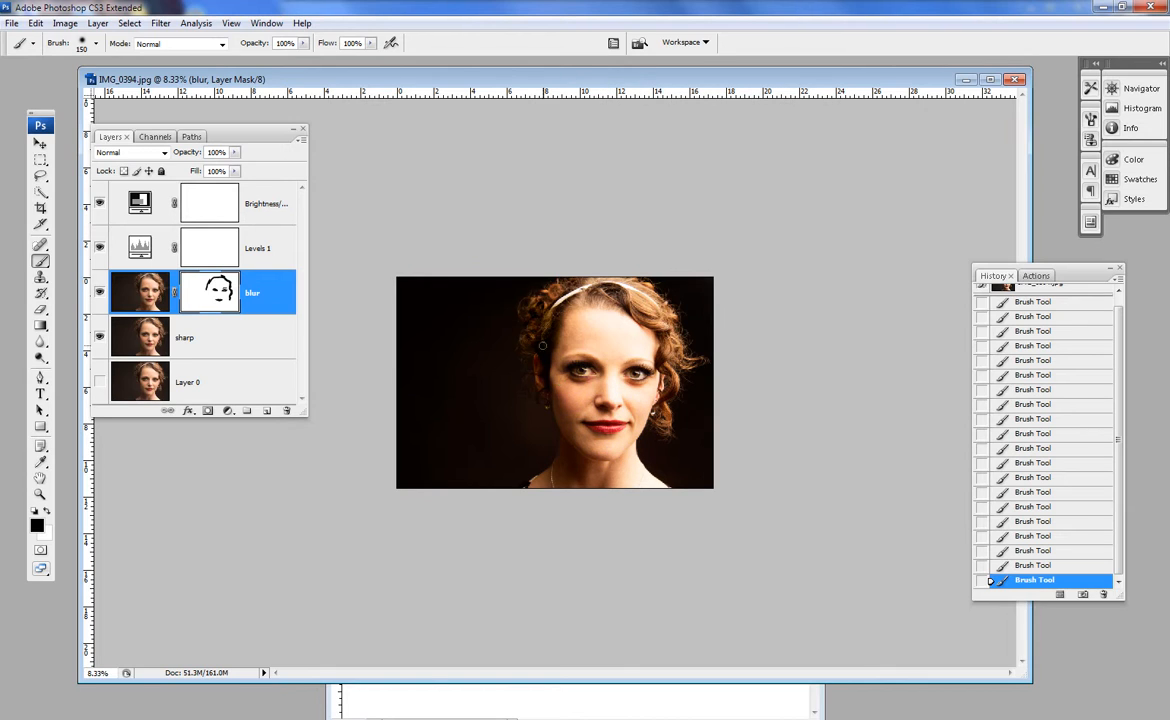
# - Examine the texture of the lips and the softness of the surrounding skin at several magnifications
pyautogui.keyDown('ctrl'); pyautogui.click(602, 424); pyautogui.keyUp('ctrl')
pyautogui.keyDown('ctrl'); pyautogui.click(630, 446); pyautogui.keyUp('ctrl')
pyautogui.keyDown('ctrl'); pyautogui.click(671, 480); pyautogui.keyUp('ctrl')
pyautogui.keyDown('ctrl'); pyautogui.click(671, 480); pyautogui.keyUp('ctrl')
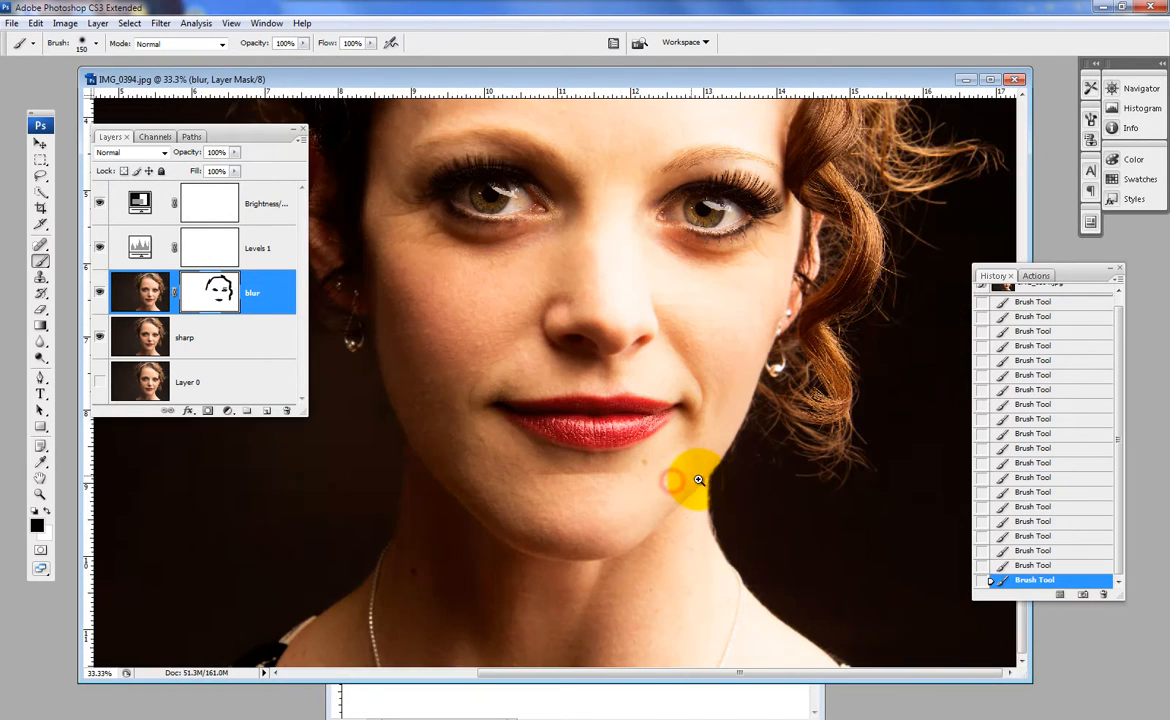
pyautogui.keyDown('ctrl'); pyautogui.click(568, 420); pyautogui.keyUp('ctrl')
pyautogui.keyDown('ctrl'); pyautogui.click(588, 379); pyautogui.keyUp('ctrl')
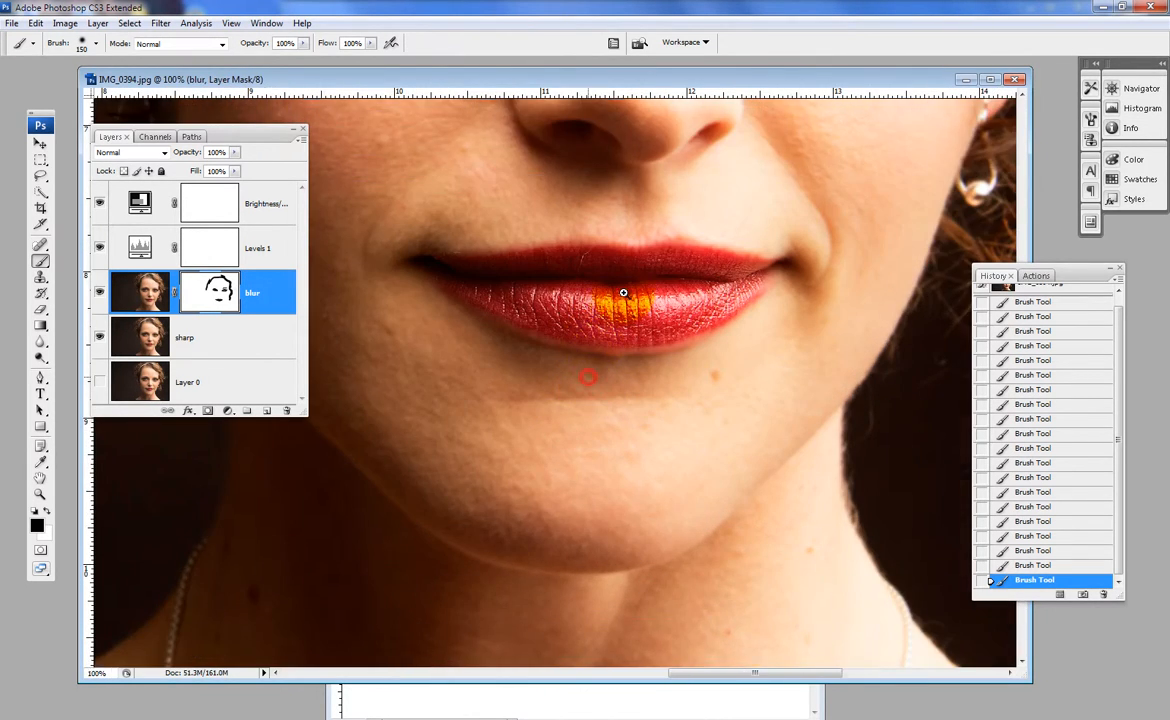
pyautogui.keyDown('ctrl'); pyautogui.click(617, 252); pyautogui.keyUp('ctrl')
pyautogui.keyDown('ctrl'); pyautogui.click(617, 252); pyautogui.keyUp('ctrl')
pyautogui.moveTo(614, 305); pyautogui.dragTo(661, 383)
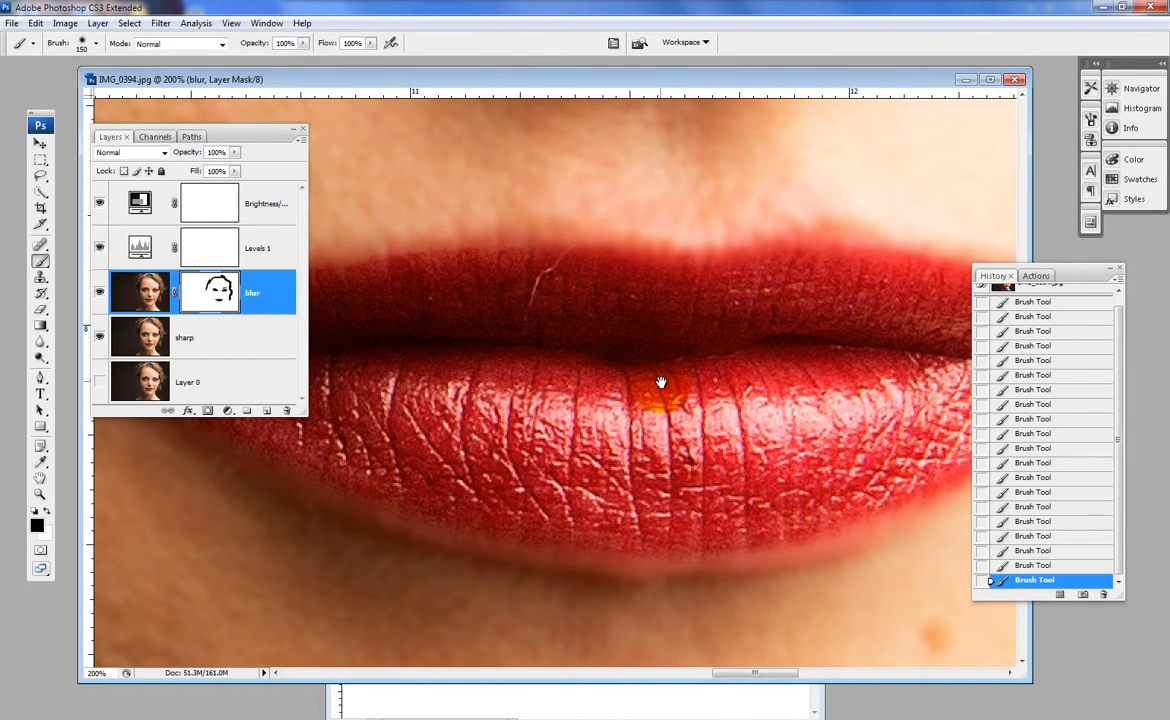
pyautogui.keyDown('alt'); pyautogui.click(632, 386); pyautogui.keyUp('alt')
pyautogui.keyDown('alt'); pyautogui.click(627, 390); pyautogui.keyUp('alt')
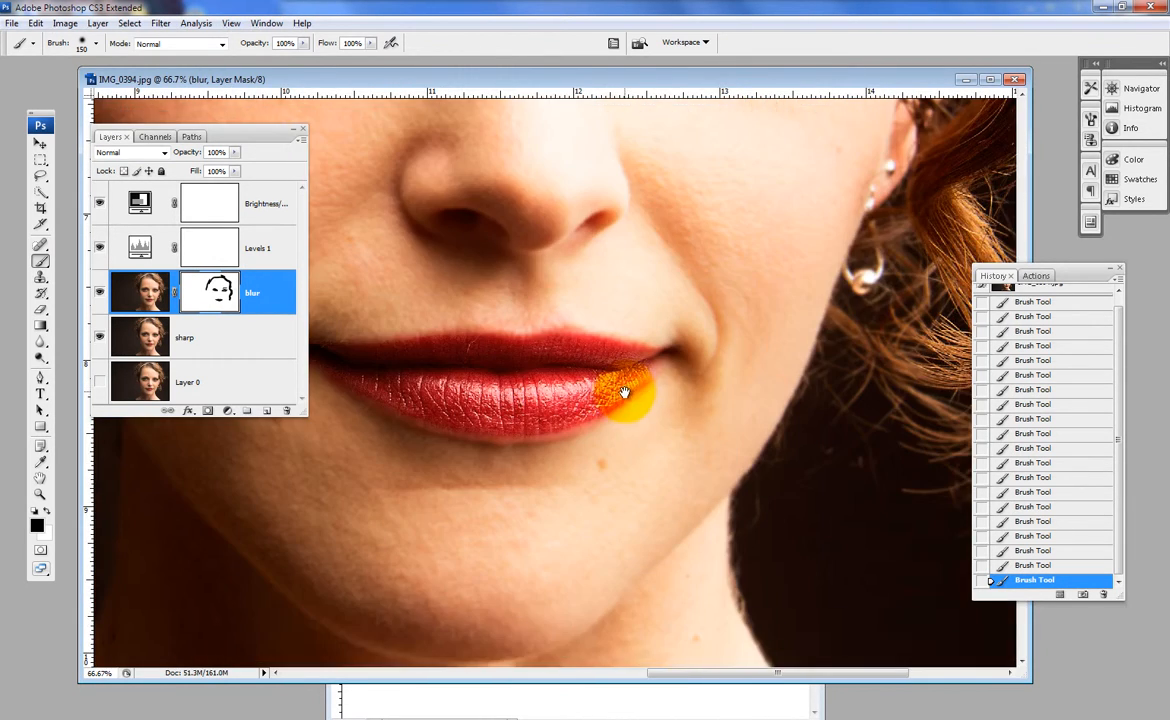
pyautogui.keyDown('alt'); pyautogui.click(562, 426); pyautogui.keyUp('alt')
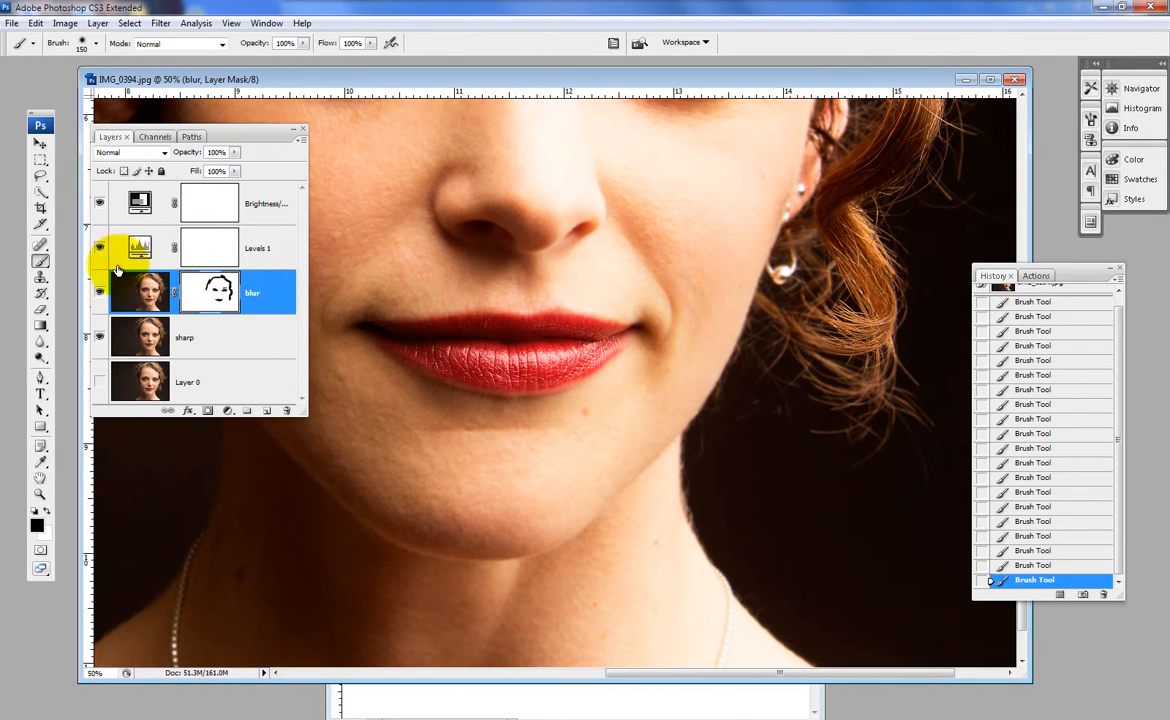
# - Target the blur layer's image instead of its mask and activate the Clone Stamp for the mole below the lower lip
pyautogui.click(145, 298)
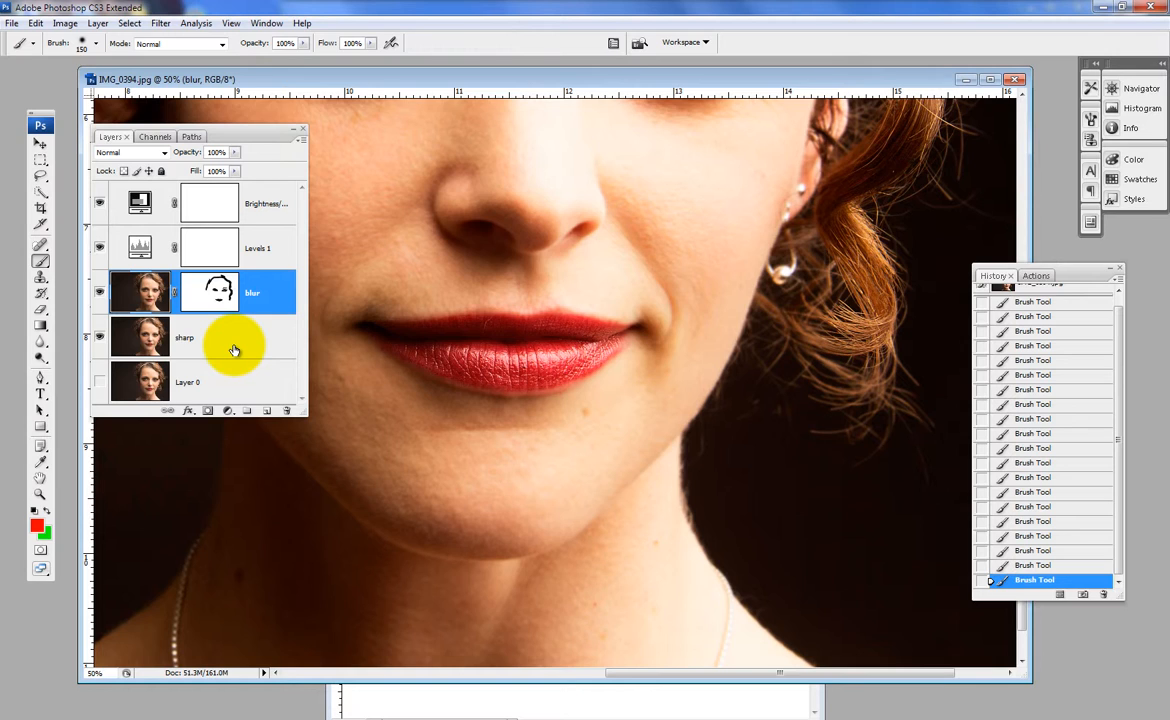
pyautogui.click(40, 279)
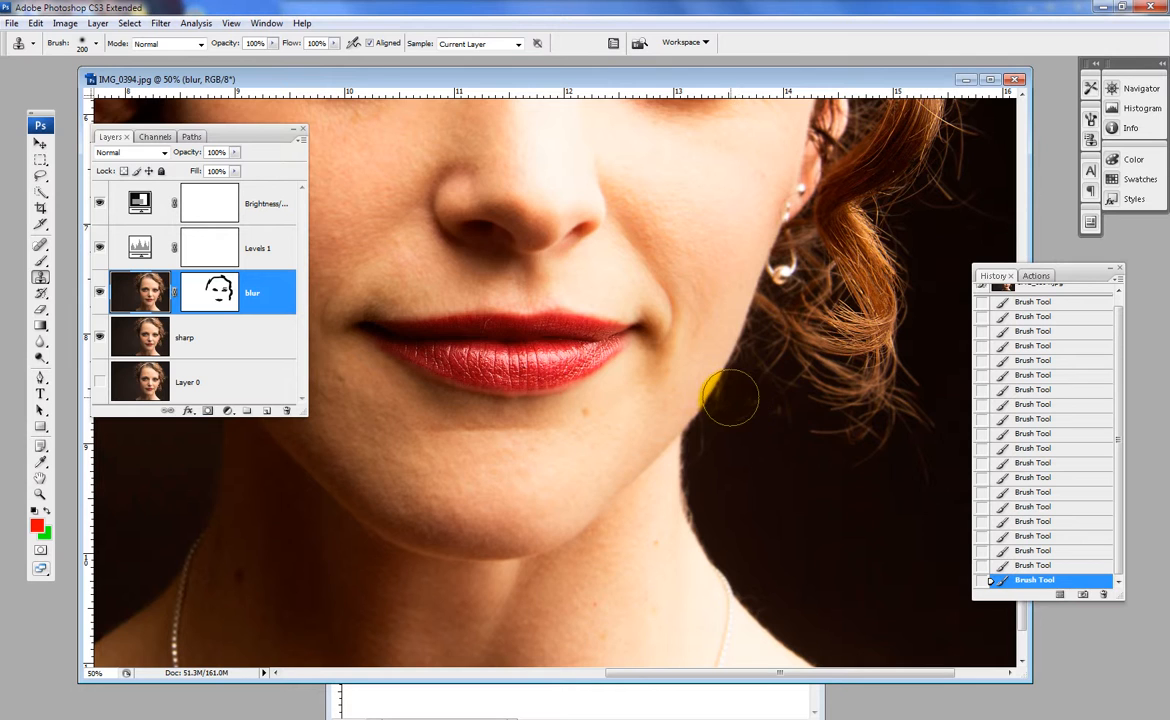
pyautogui.hotkey('ctrl', 'space')
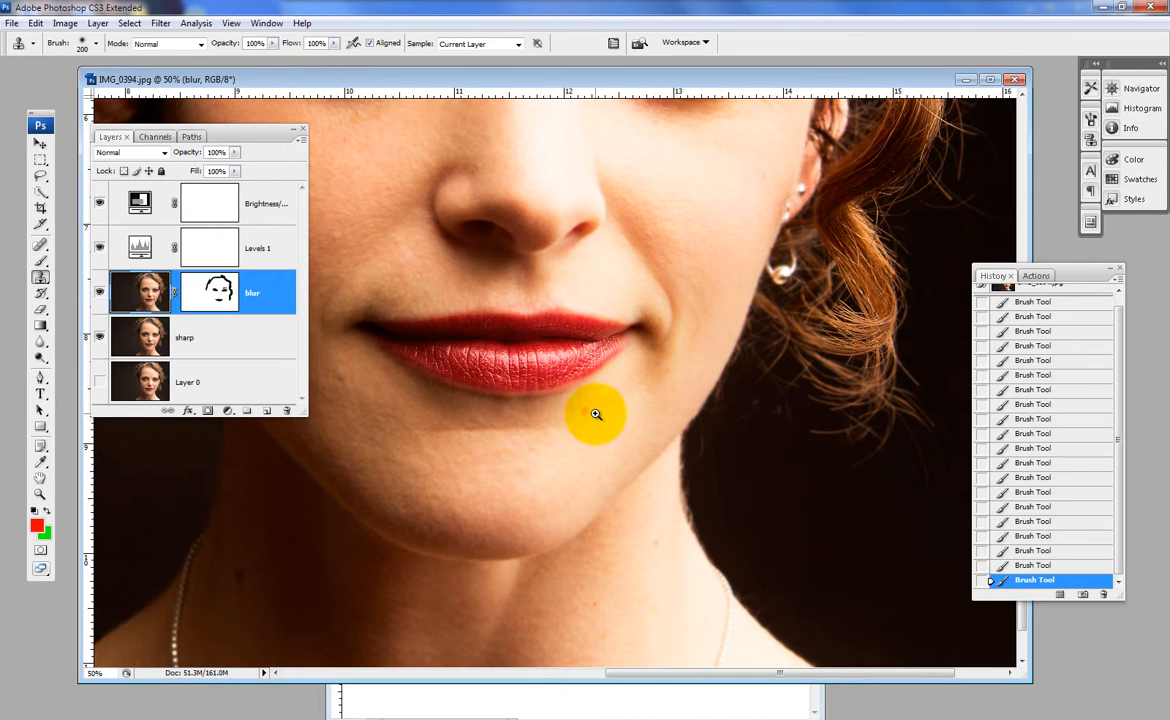
pyautogui.keyDown('ctrl'); pyautogui.click(583, 406); pyautogui.keyUp('ctrl')
pyautogui.keyDown('ctrl'); pyautogui.click(564, 395); pyautogui.keyUp('ctrl')
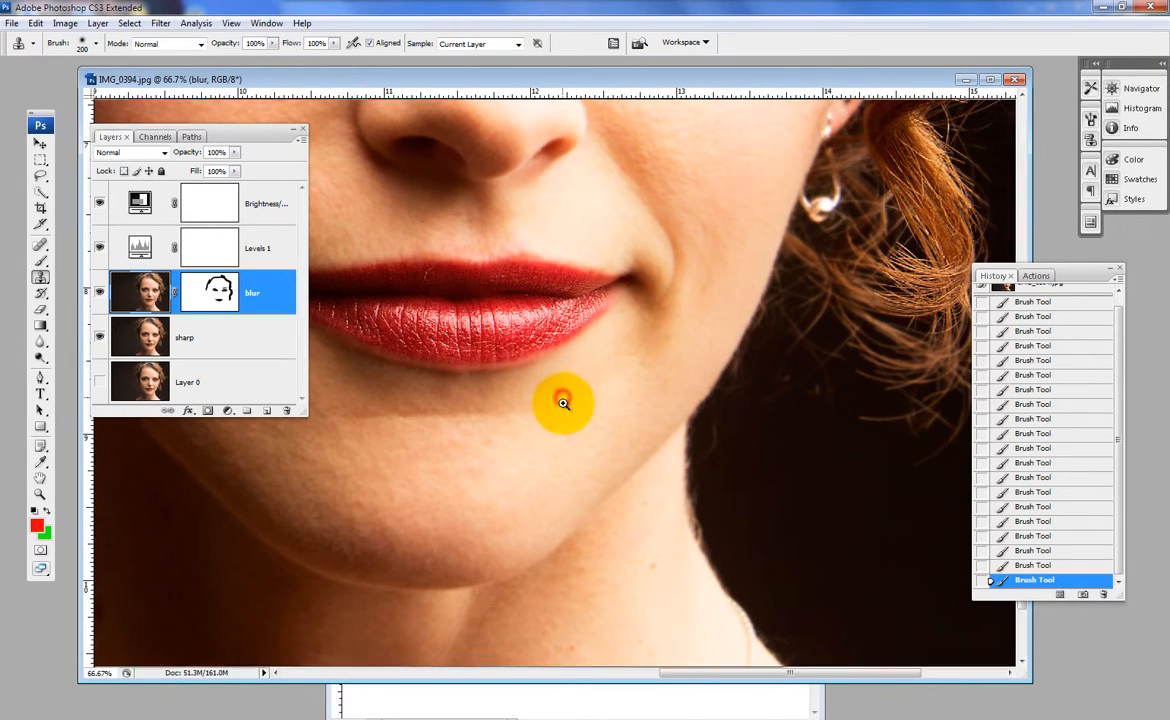
pyautogui.keyDown('ctrl'); pyautogui.click(552, 376); pyautogui.keyUp('ctrl')
pyautogui.keyDown('ctrl'); pyautogui.click(540, 384); pyautogui.keyUp('ctrl')
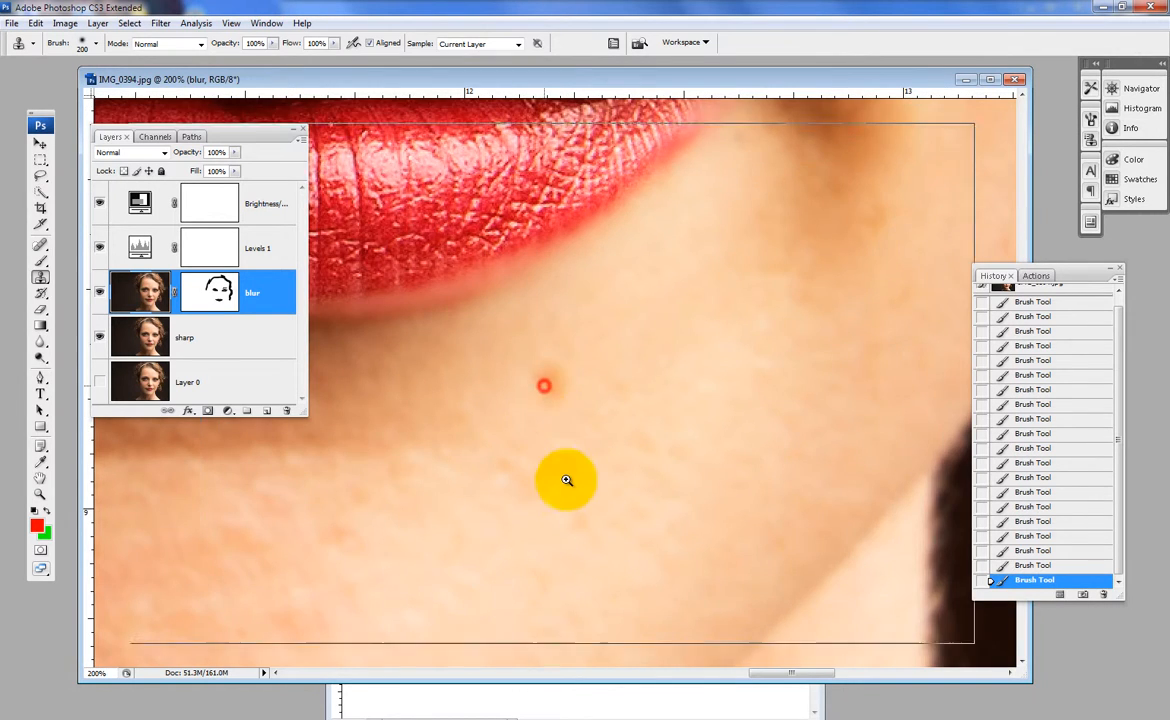
pyautogui.keyDown('ctrl'); pyautogui.click(566, 377); pyautogui.keyUp('ctrl')
pyautogui.keyDown('ctrl'); pyautogui.click(560, 390); pyautogui.keyUp('ctrl')
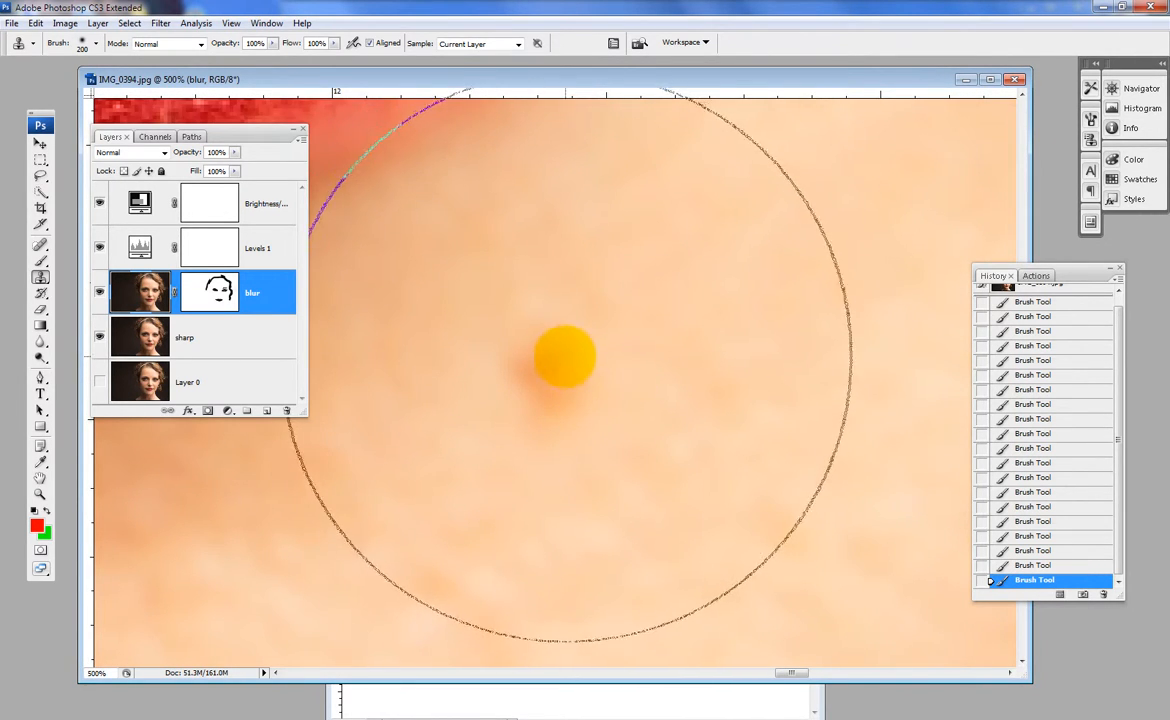
# - Reduce the Clone Stamp brush to 35 px and sample the clean skin beside the mole
pyautogui.press('[')
pyautogui.press('[')
pyautogui.press('[')
pyautogui.press('[')
pyautogui.press('[')
pyautogui.press('[')
pyautogui.press('[')
pyautogui.press('[')
pyautogui.press('[')
pyautogui.press('[')
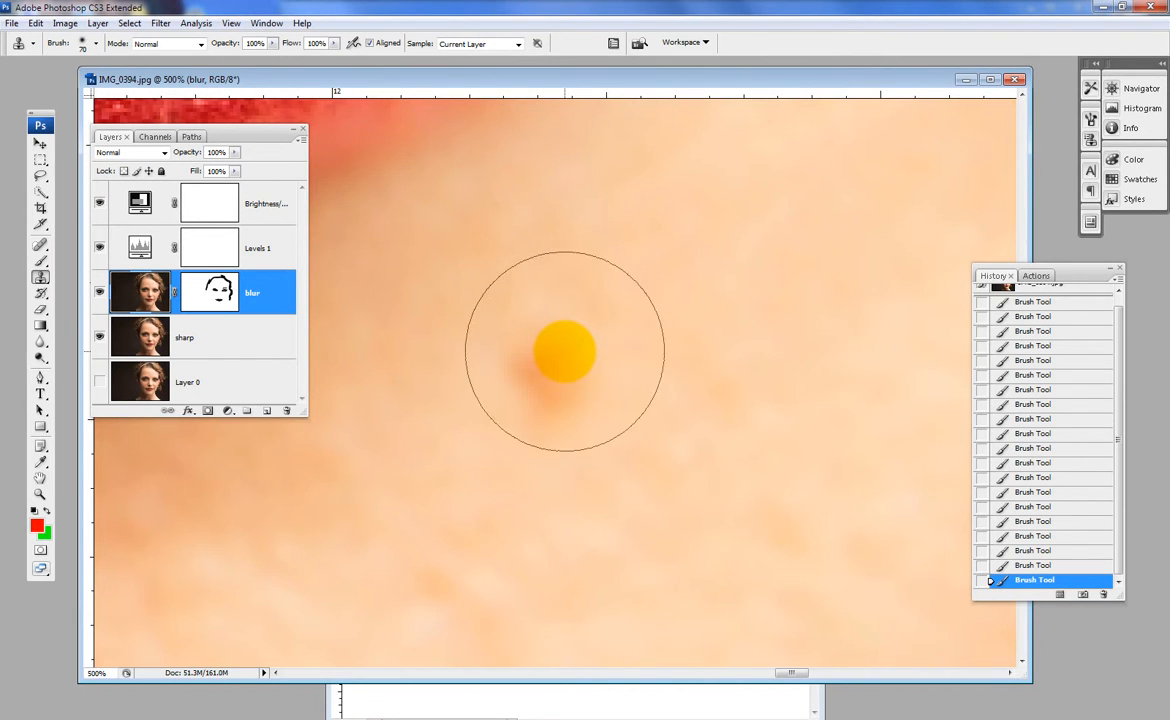
pyautogui.press('[')
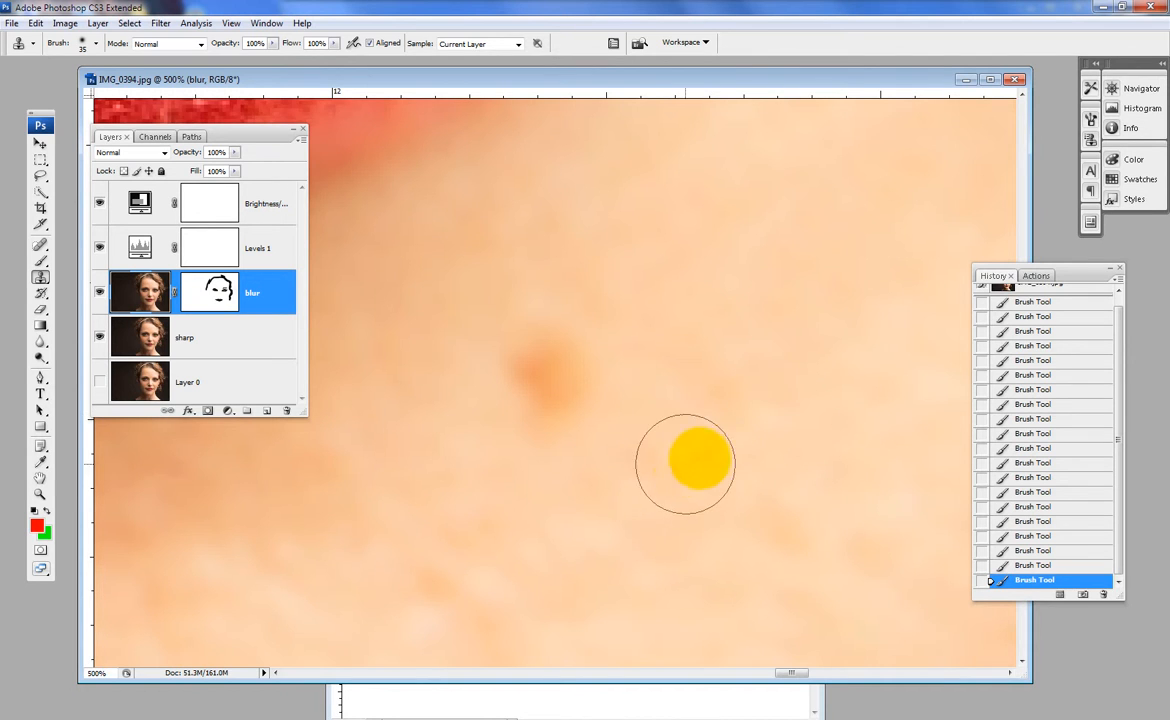
pyautogui.keyDown('alt'); pyautogui.click(683, 347); pyautogui.keyUp('alt')
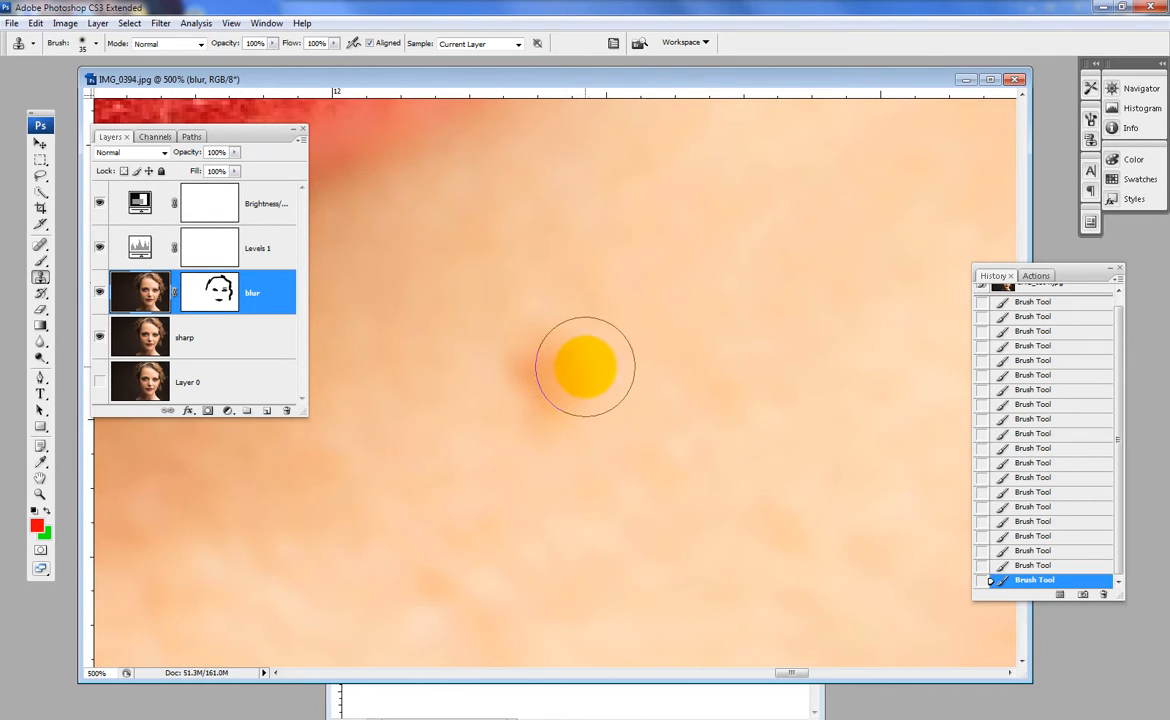
# - Clone clean neighbouring skin over the mole below the lower lip
pyautogui.click(554, 363)
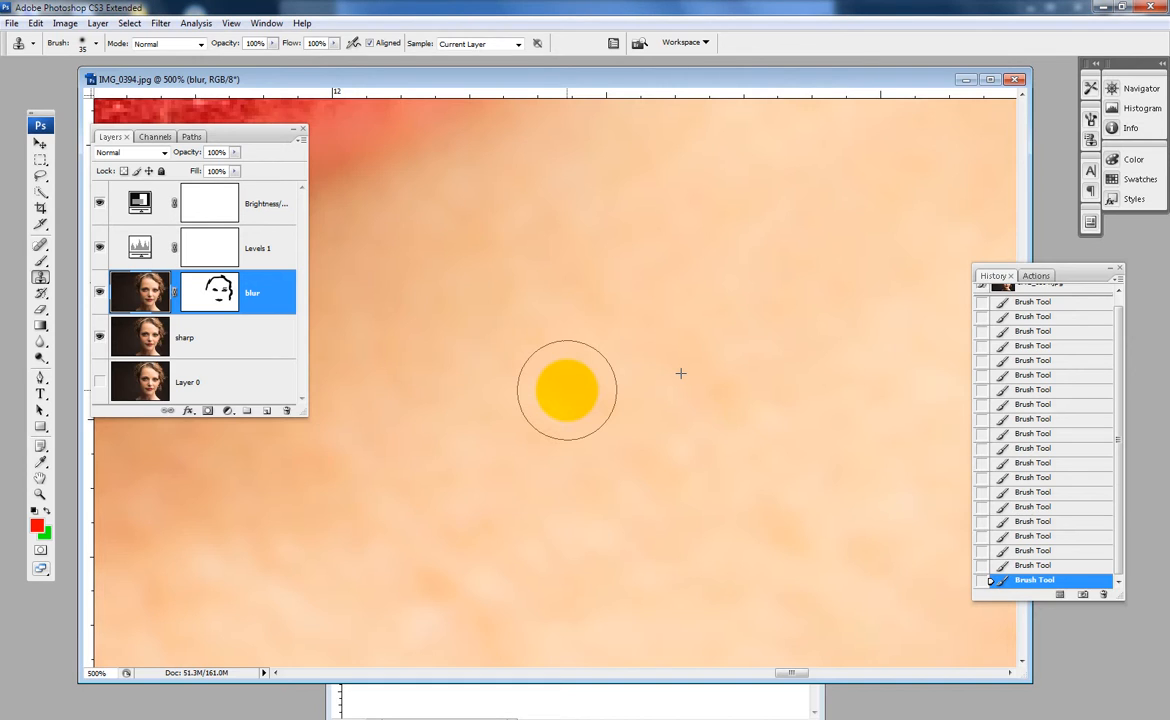
pyautogui.moveTo(567, 390)
pyautogui.mouseDown()
pyautogui.moveTo(673, 596)
pyautogui.moveTo(559, 535)
pyautogui.moveTo(550, 478)
pyautogui.mouseUp()
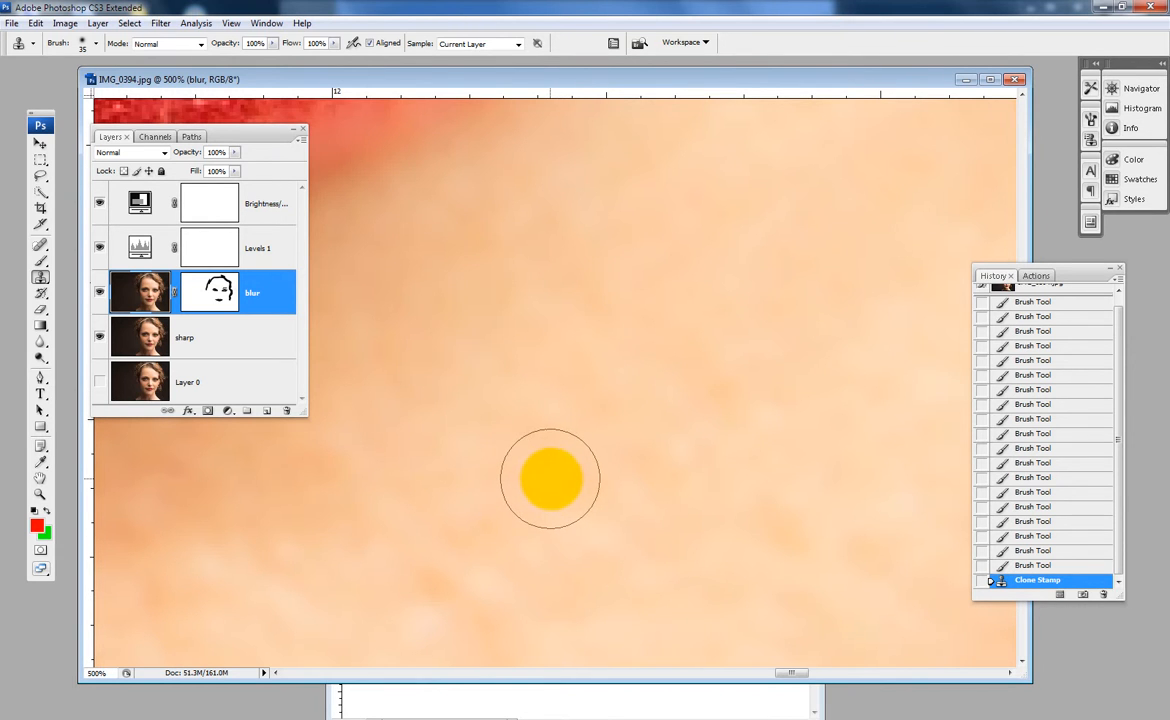
# - Clone away the small brown spot on the upper neck near the dark background, sampling the skin beside it
pyautogui.keyDown('alt'); pyautogui.click(551, 474); pyautogui.keyUp('alt')
pyautogui.moveTo(611, 509); pyautogui.dragTo(608, 413)
pyautogui.moveTo(623, 558); pyautogui.dragTo(675, 385)
pyautogui.moveTo(616, 437); pyautogui.dragTo(739, 311)
pyautogui.moveTo(729, 397); pyautogui.dragTo(680, 300)
pyautogui.moveTo(760, 623); pyautogui.dragTo(625, 400)
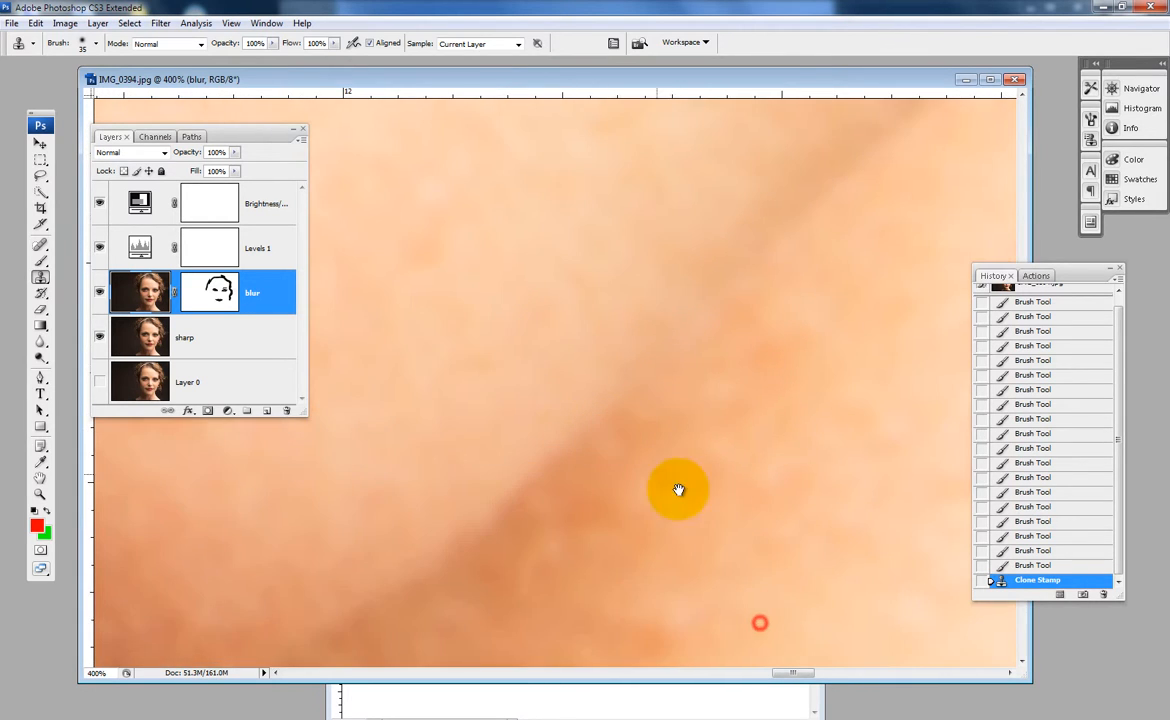
pyautogui.moveTo(679, 490); pyautogui.dragTo(566, 403)
pyautogui.moveTo(695, 504)
pyautogui.mouseDown()
pyautogui.moveTo(682, 465)
pyautogui.moveTo(599, 423)
pyautogui.mouseUp()
pyautogui.moveTo(700, 488)
pyautogui.mouseDown()
pyautogui.moveTo(514, 360)
pyautogui.moveTo(312, 370)
pyautogui.mouseUp()
pyautogui.moveTo(522, 376); pyautogui.dragTo(577, 410)
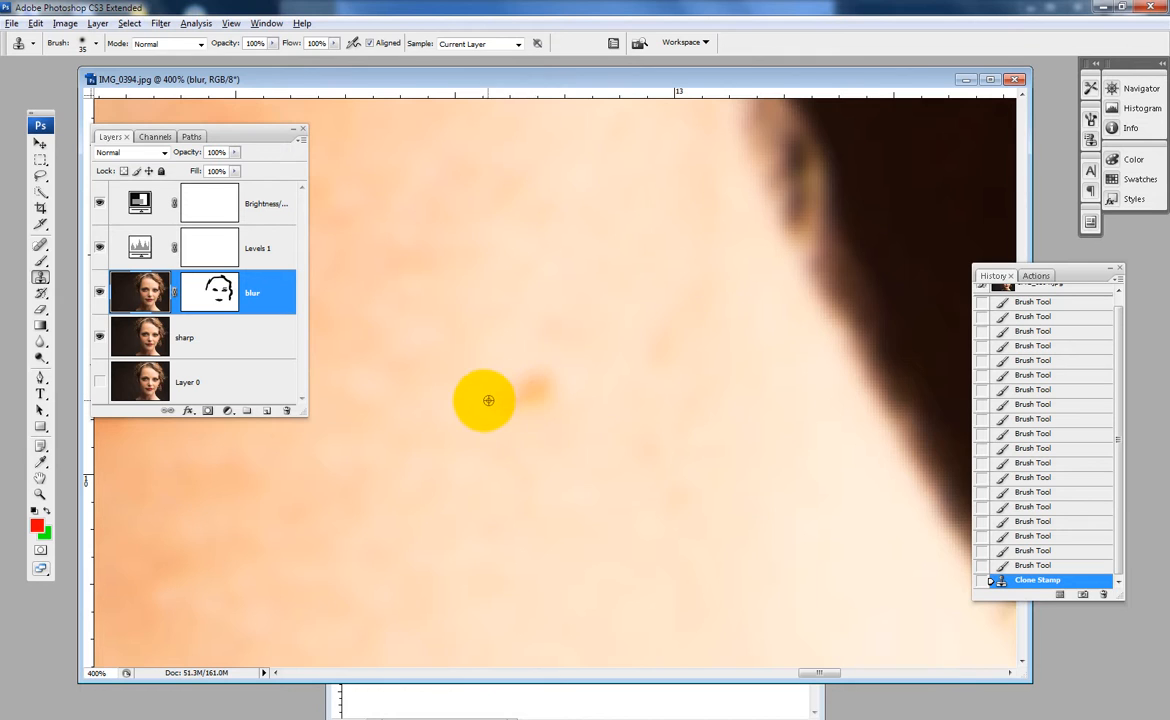
pyautogui.keyDown('alt'); pyautogui.click(479, 399); pyautogui.keyUp('alt')
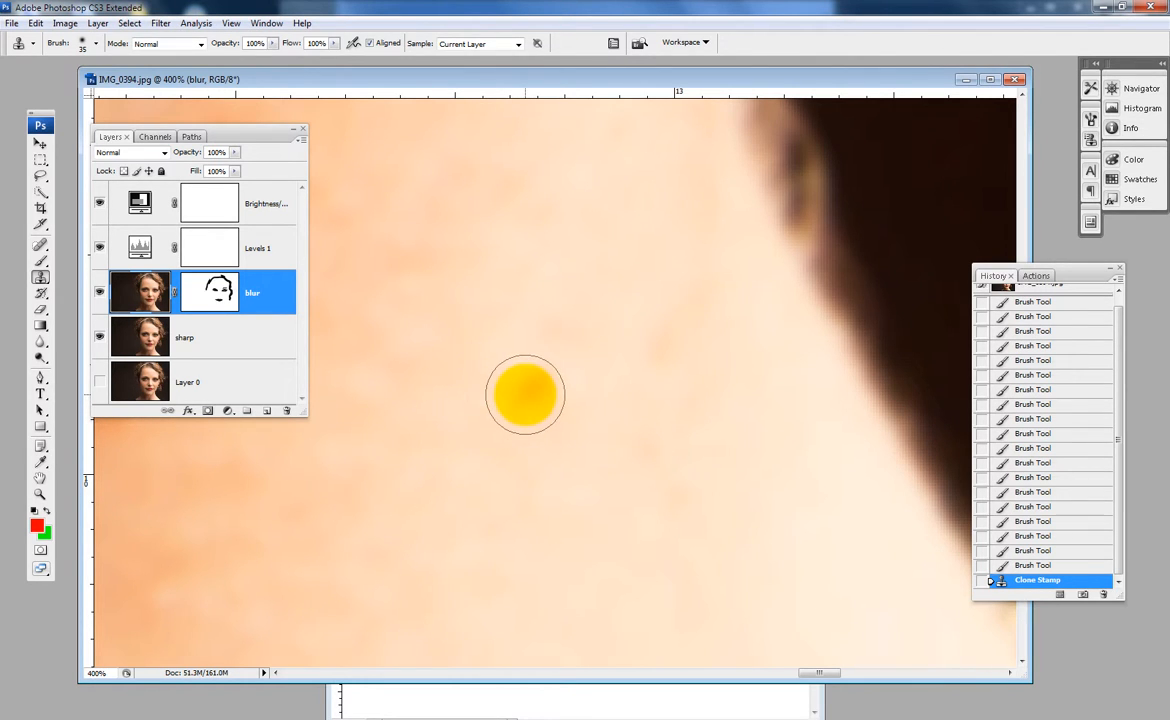
pyautogui.click(525, 395)
# - Clone away the pale pink and yellowish spots on the brightly lit part of the neck
pyautogui.moveTo(593, 463)
pyautogui.mouseDown()
pyautogui.moveTo(602, 403)
pyautogui.moveTo(644, 372)
pyautogui.moveTo(605, 373)
pyautogui.moveTo(666, 343)
pyautogui.mouseUp()
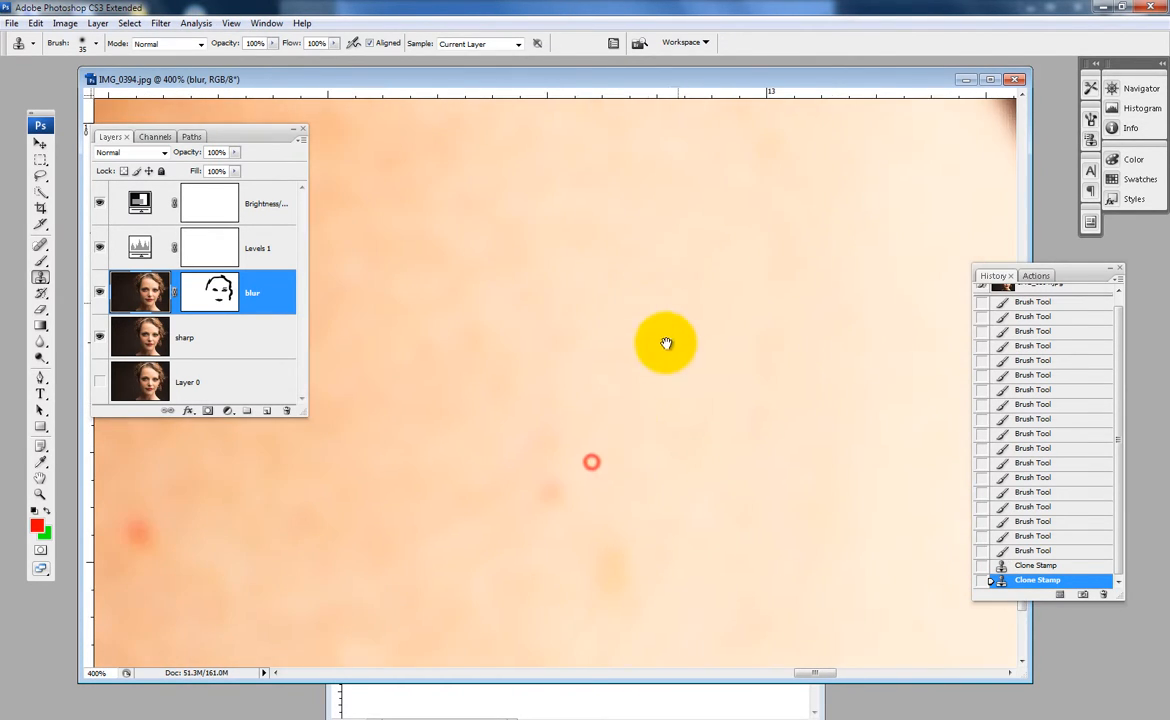
pyautogui.moveTo(616, 420)
pyautogui.mouseDown()
pyautogui.moveTo(608, 280)
pyautogui.moveTo(802, 308)
pyautogui.moveTo(824, 286)
pyautogui.mouseUp()
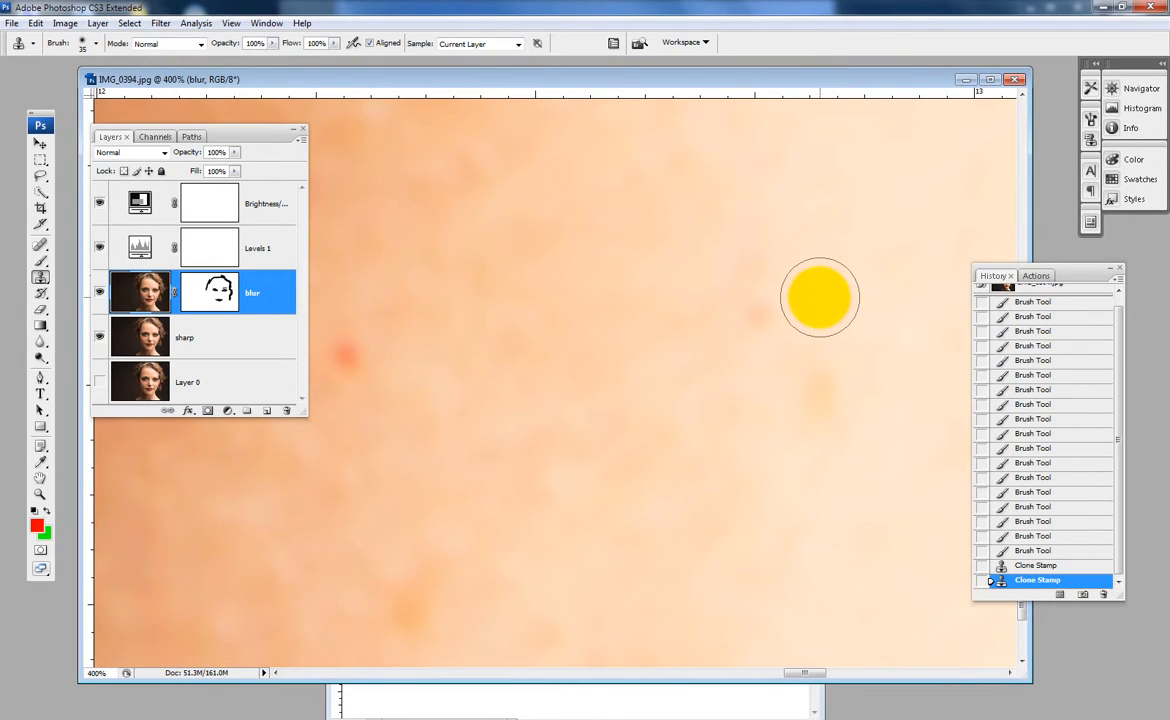
pyautogui.keyDown('alt'); pyautogui.click(819, 276); pyautogui.keyUp('alt')
pyautogui.click(758, 306)
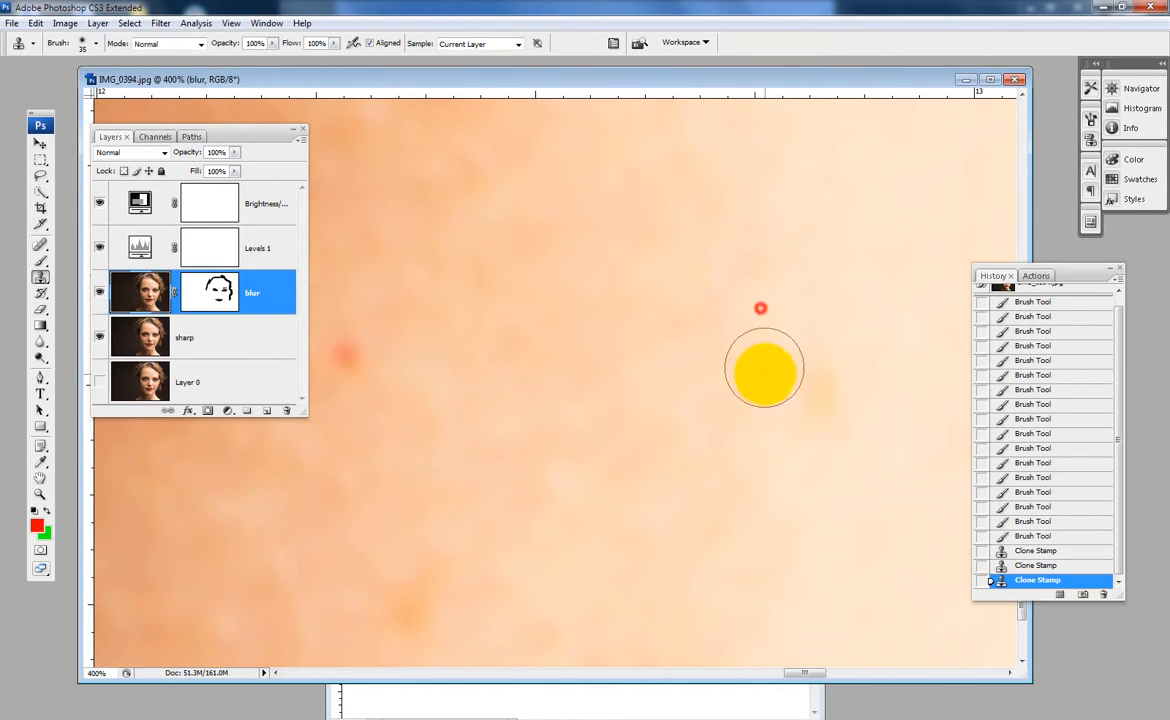
pyautogui.keyDown('alt'); pyautogui.click(755, 412); pyautogui.keyUp('alt')
pyautogui.moveTo(824, 381); pyautogui.dragTo(831, 411)
# - Clone away the red spot where the lit part of the neck fades into shadow
pyautogui.moveTo(566, 432); pyautogui.dragTo(707, 462)
pyautogui.moveTo(499, 365); pyautogui.dragTo(619, 389)
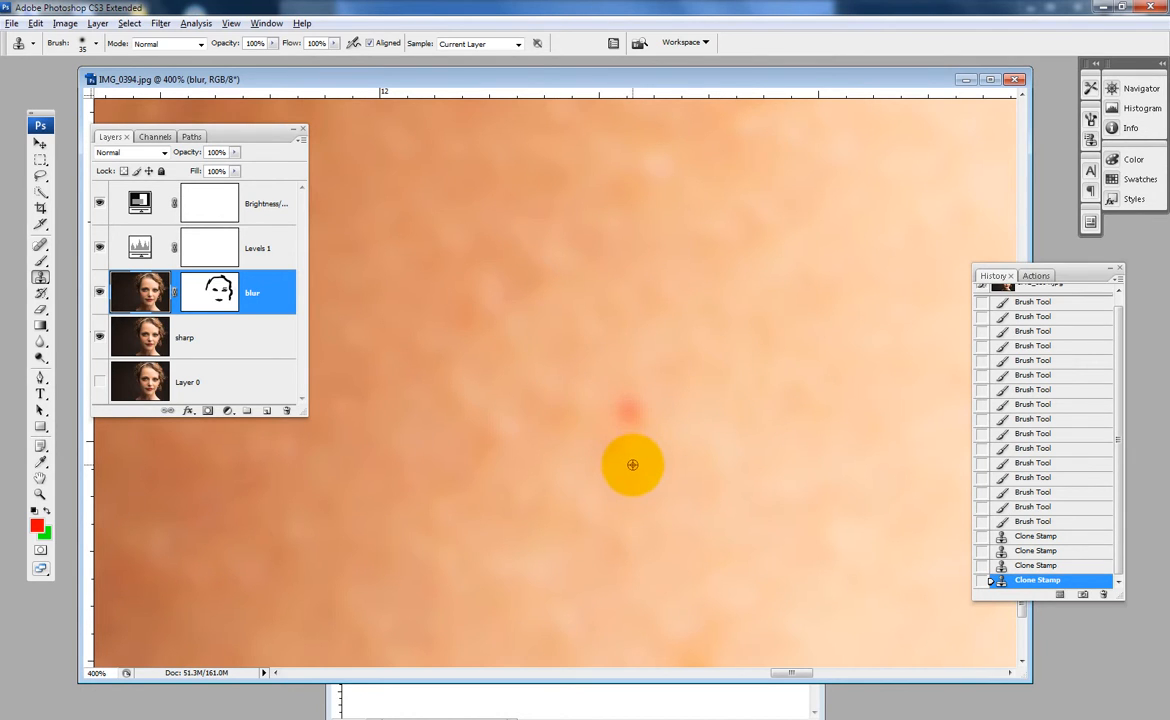
pyautogui.click(631, 410)
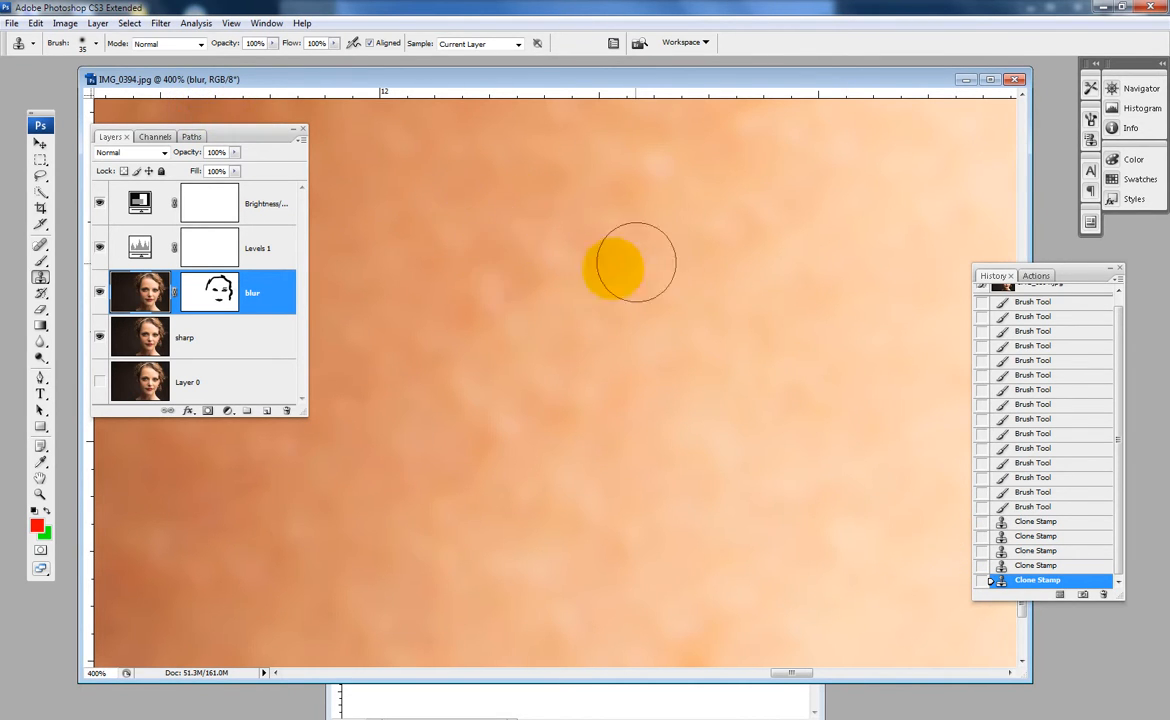
# - Clone away the faint orange spot further down the neck, sampling the adjacent clean skin
pyautogui.press('space')
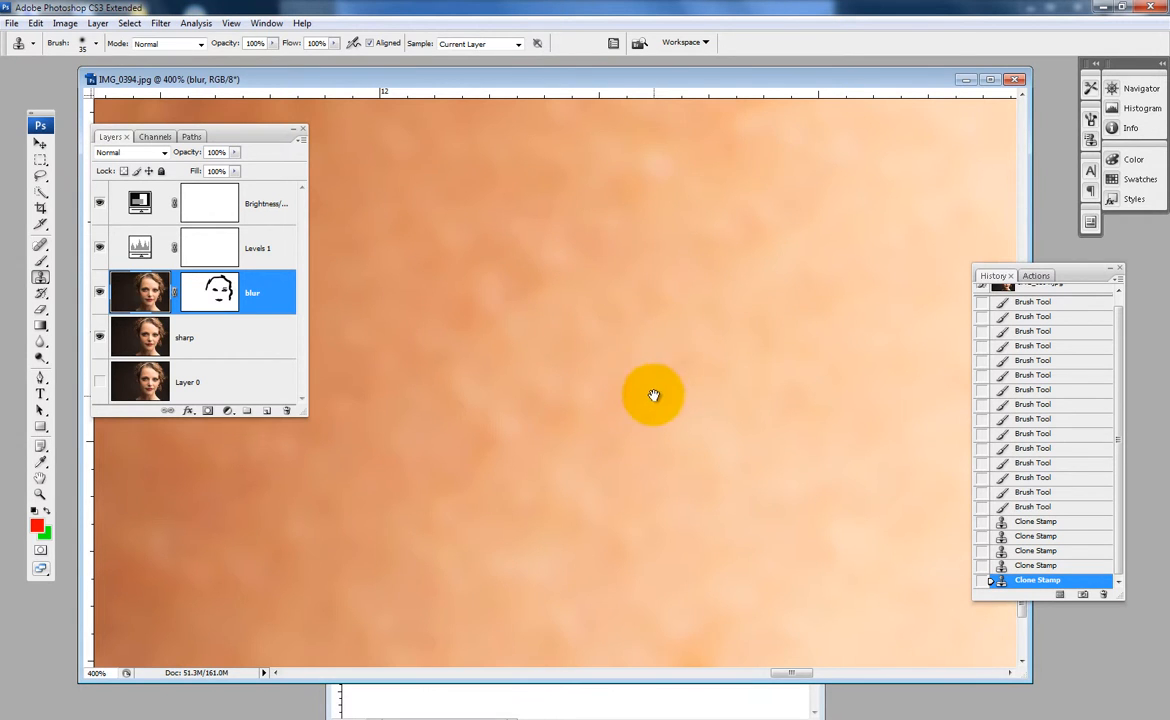
pyautogui.moveTo(653, 396)
pyautogui.mouseDown()
pyautogui.moveTo(650, 268)
pyautogui.moveTo(632, 312)
pyautogui.mouseUp()
pyautogui.moveTo(636, 357); pyautogui.dragTo(519, 88)
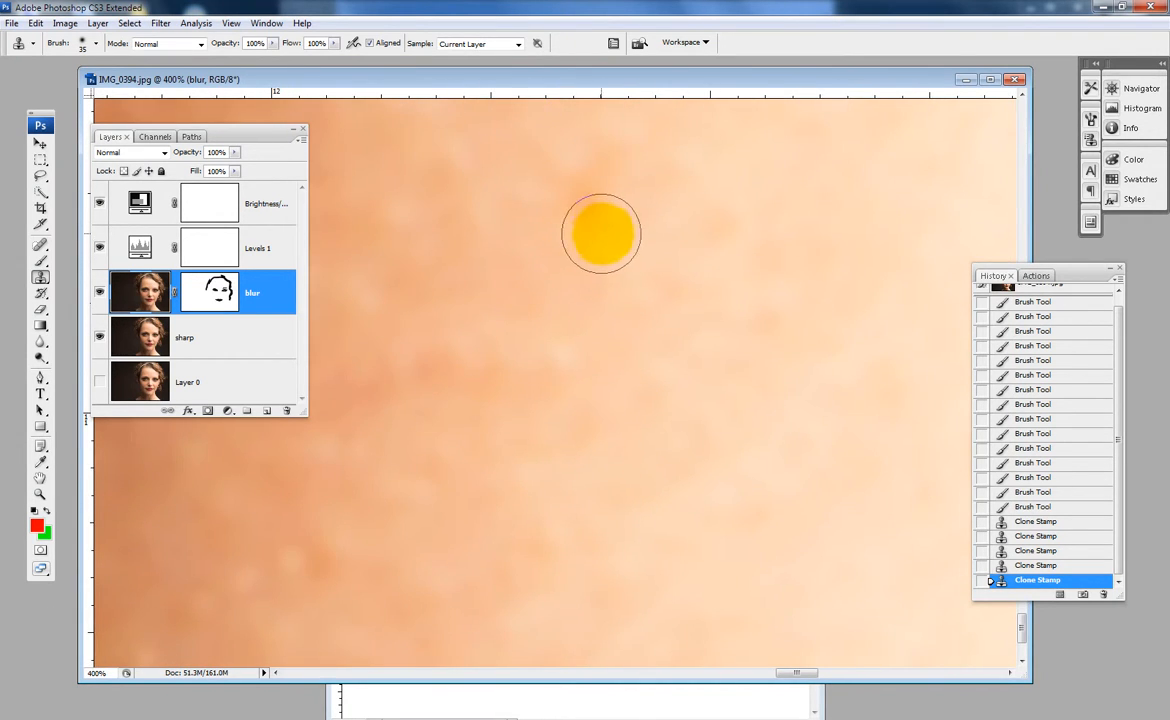
pyautogui.keyDown('alt'); pyautogui.click(654, 197); pyautogui.keyUp('alt')
pyautogui.click(580, 194)
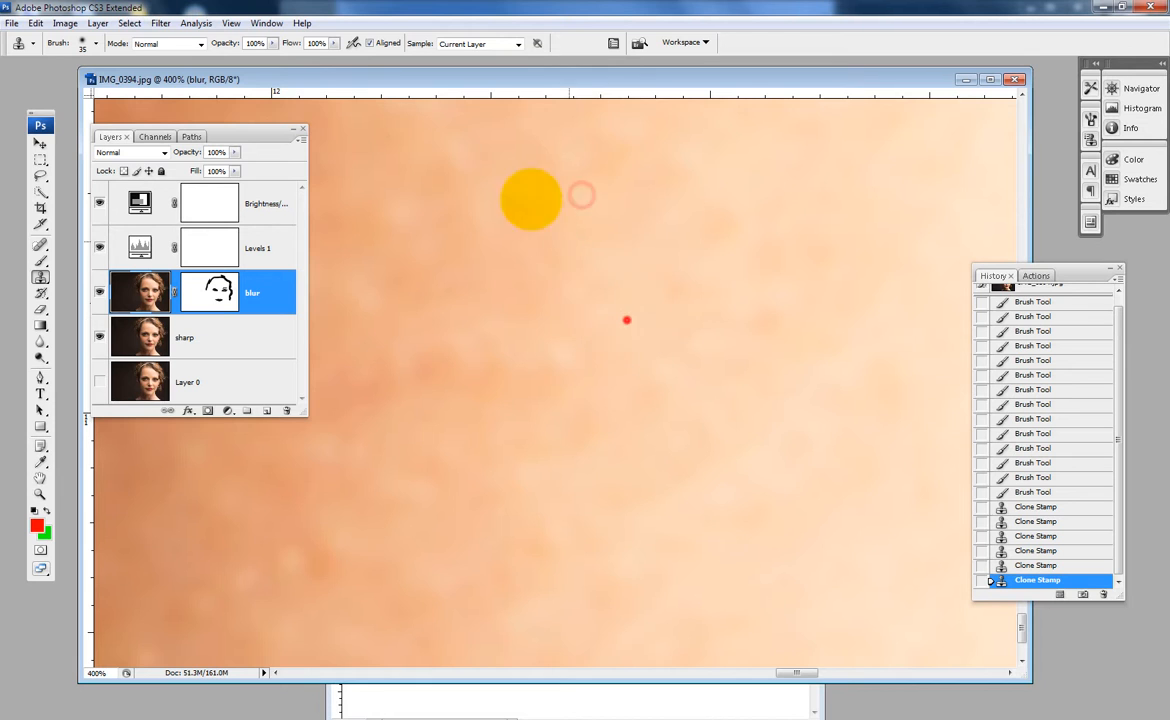
pyautogui.click(626, 320)
pyautogui.click(705, 348)
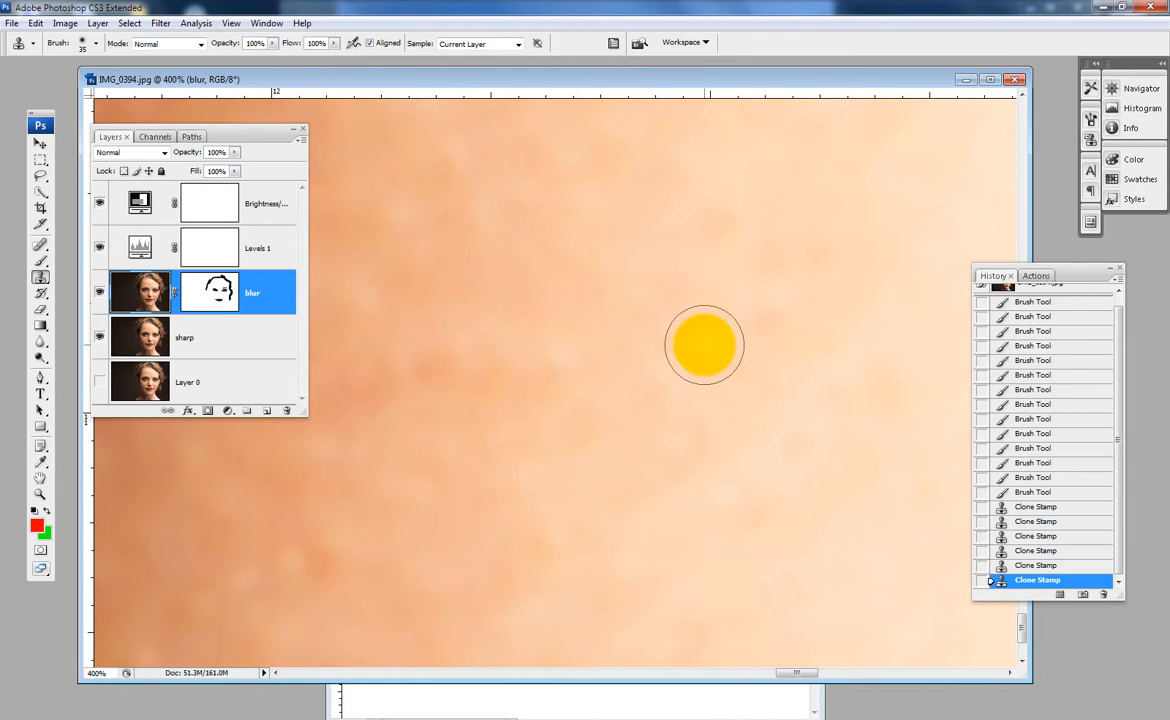
# - Examine the neck skin at decreasing magnifications for remaining blemishes
pyautogui.moveTo(704, 351); pyautogui.dragTo(625, 170)
pyautogui.moveTo(582, 339); pyautogui.dragTo(660, 212)
pyautogui.keyDown('alt'); pyautogui.click(617, 264); pyautogui.keyUp('alt')
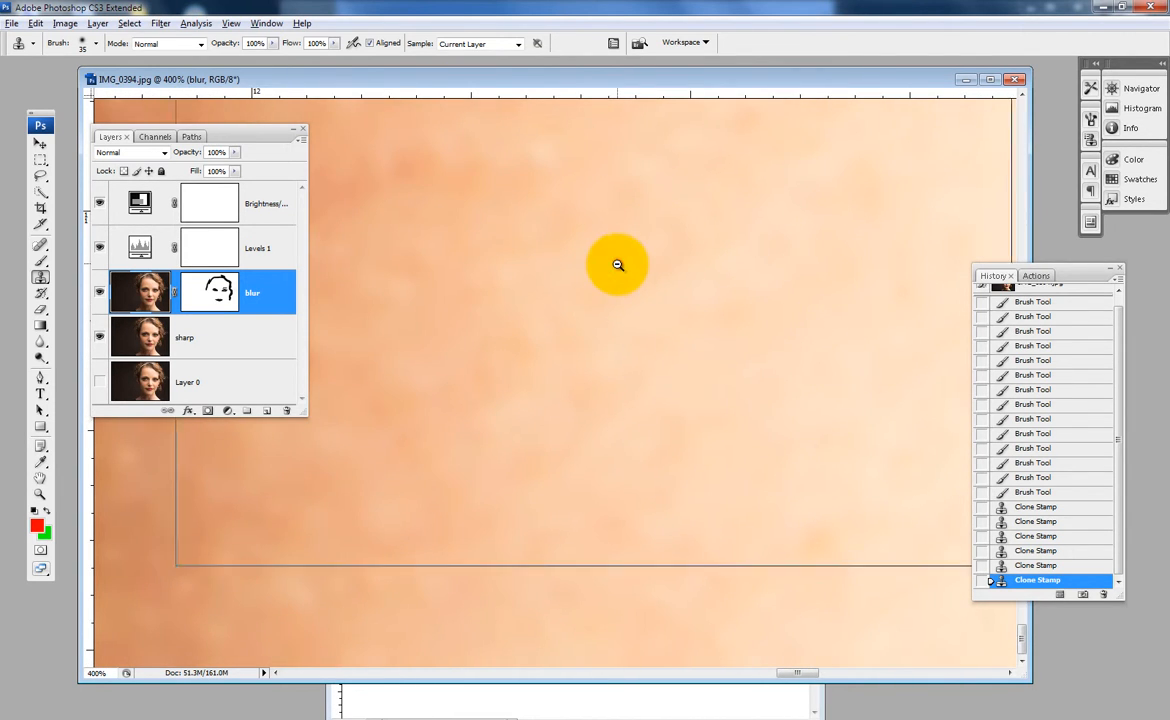
pyautogui.keyDown('alt'); pyautogui.click(601, 264); pyautogui.keyUp('alt')
pyautogui.moveTo(603, 342); pyautogui.dragTo(598, 305)
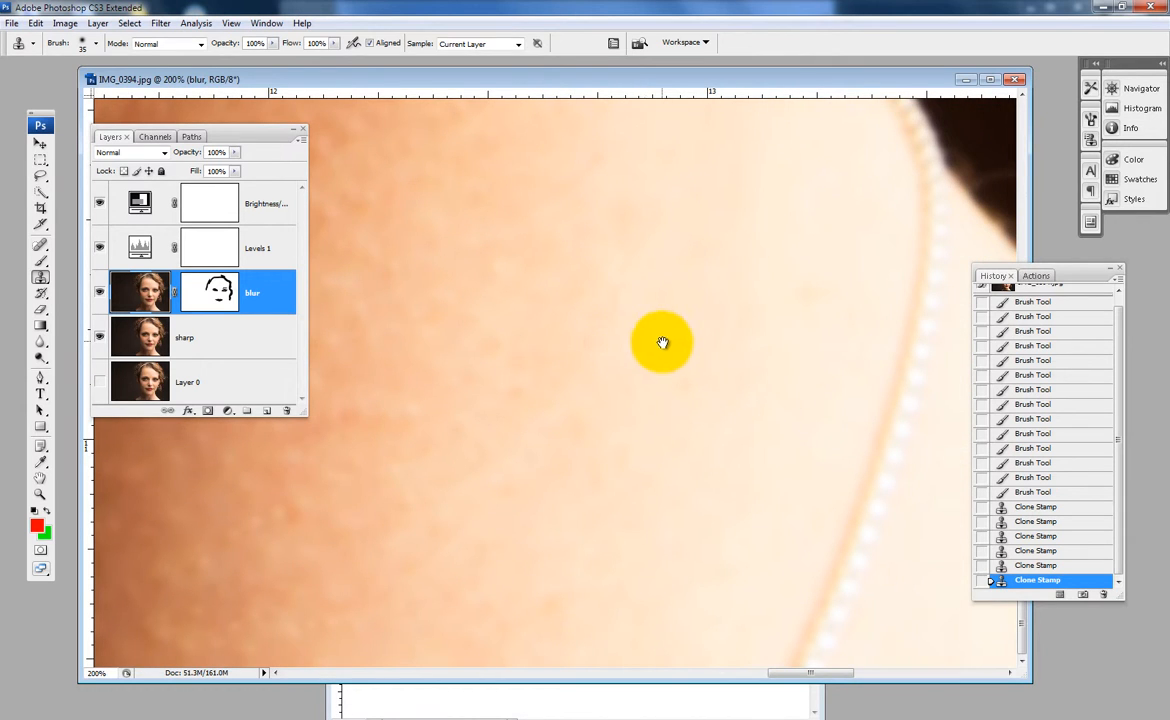
pyautogui.keyDown('alt'); pyautogui.click(661, 334); pyautogui.keyUp('alt')
pyautogui.moveTo(585, 449); pyautogui.dragTo(650, 91)
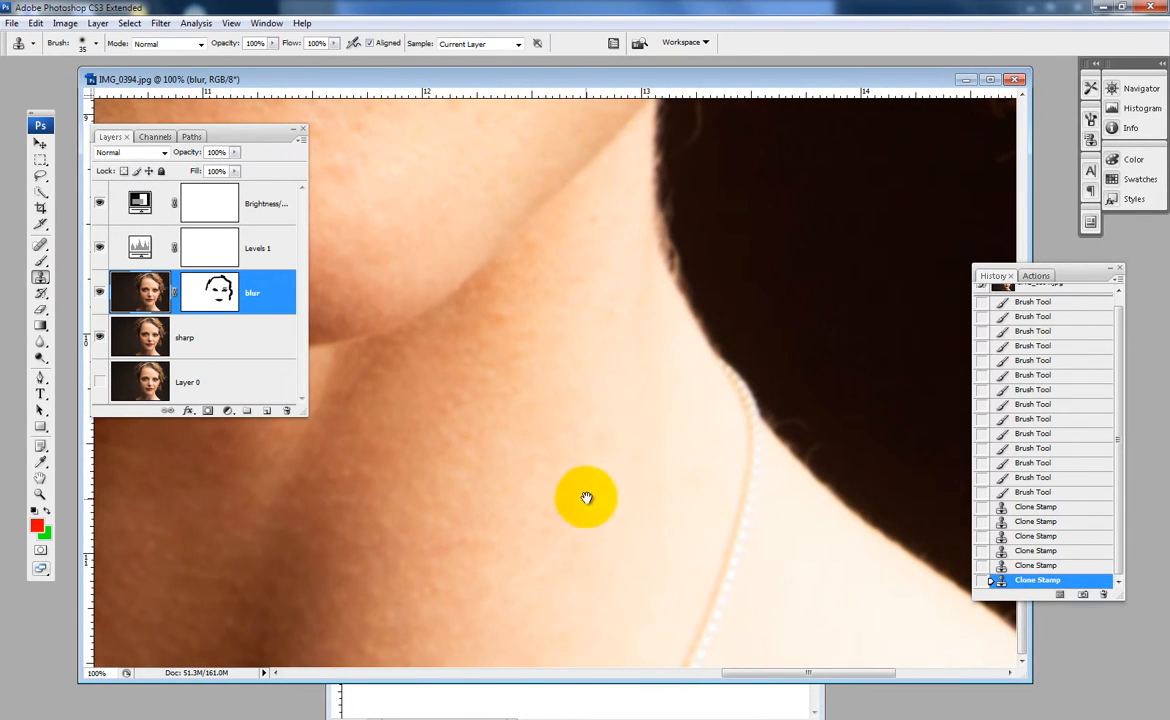
pyautogui.moveTo(586, 493); pyautogui.dragTo(641, 338)
pyautogui.moveTo(581, 424); pyautogui.dragTo(527, 398)
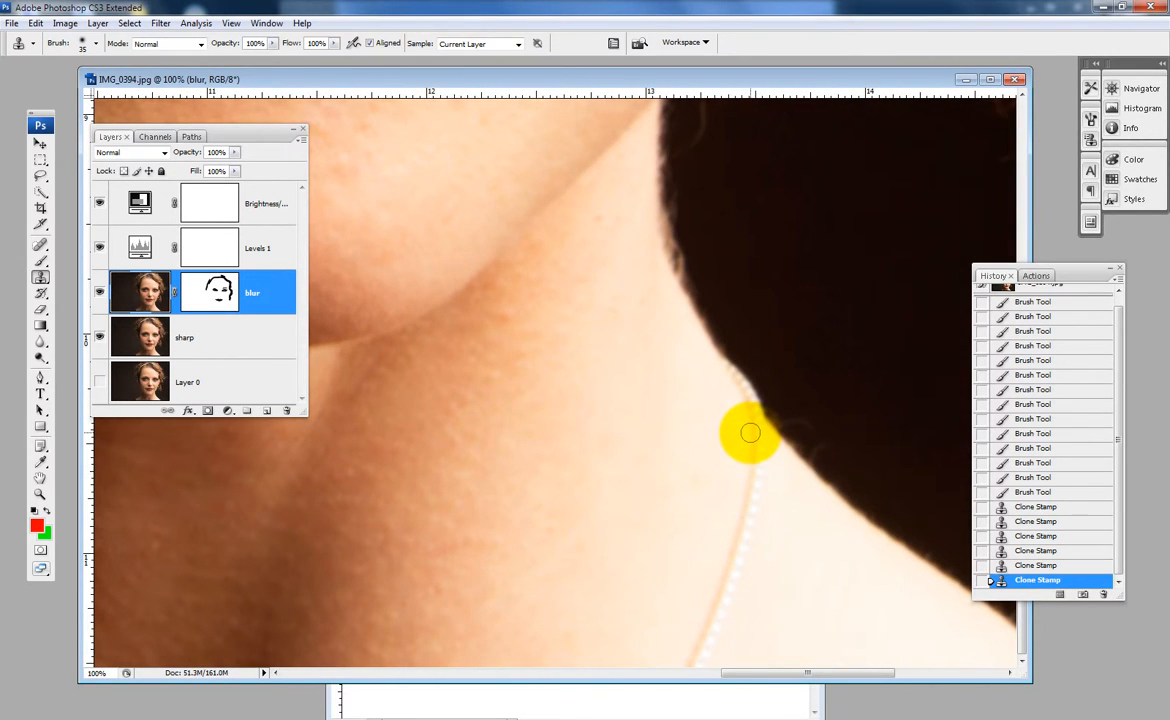
# - Examine the necklace strand beside the neck's outer edge, both close up and in the whole portrait
pyautogui.keyDown('ctrl'); pyautogui.click(751, 436); pyautogui.keyUp('ctrl')
pyautogui.keyDown('ctrl'); pyautogui.click(748, 436); pyautogui.keyUp('ctrl')
pyautogui.moveTo(350, 504); pyautogui.dragTo(614, 366)
pyautogui.keyDown('ctrl'); pyautogui.click(485, 205); pyautogui.keyUp('ctrl')
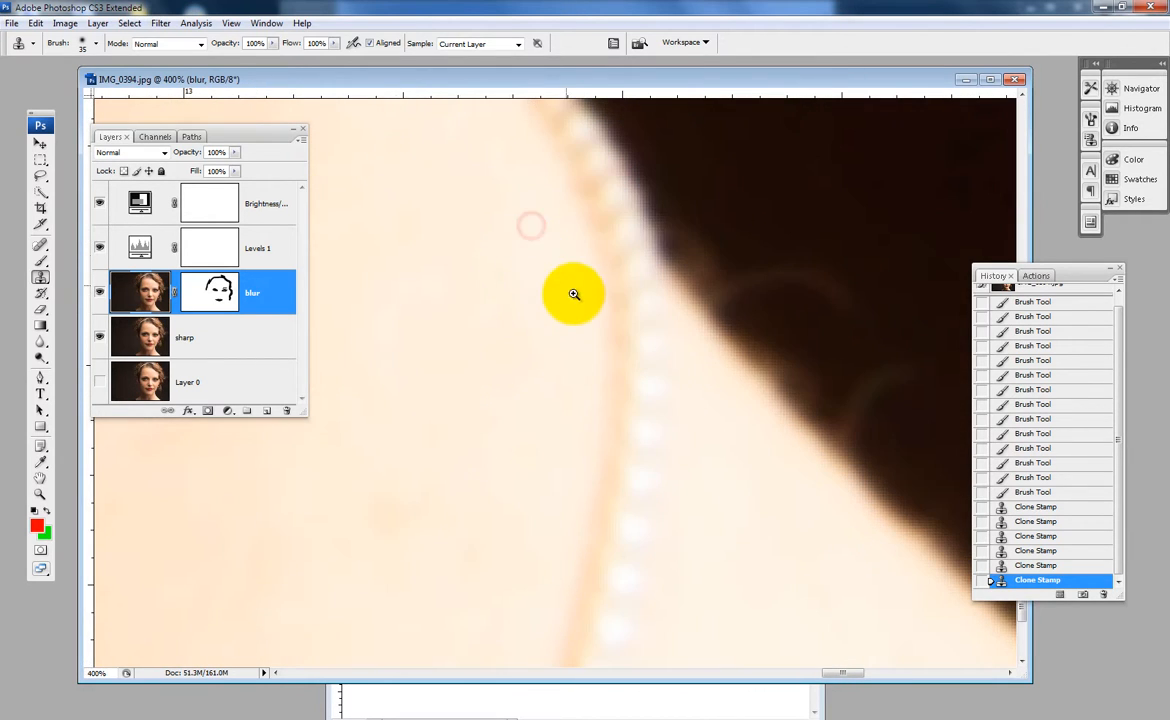
pyautogui.keyDown('alt'); pyautogui.click(598, 345); pyautogui.keyUp('alt')
pyautogui.keyDown('alt'); pyautogui.click(598, 345); pyautogui.keyUp('alt')
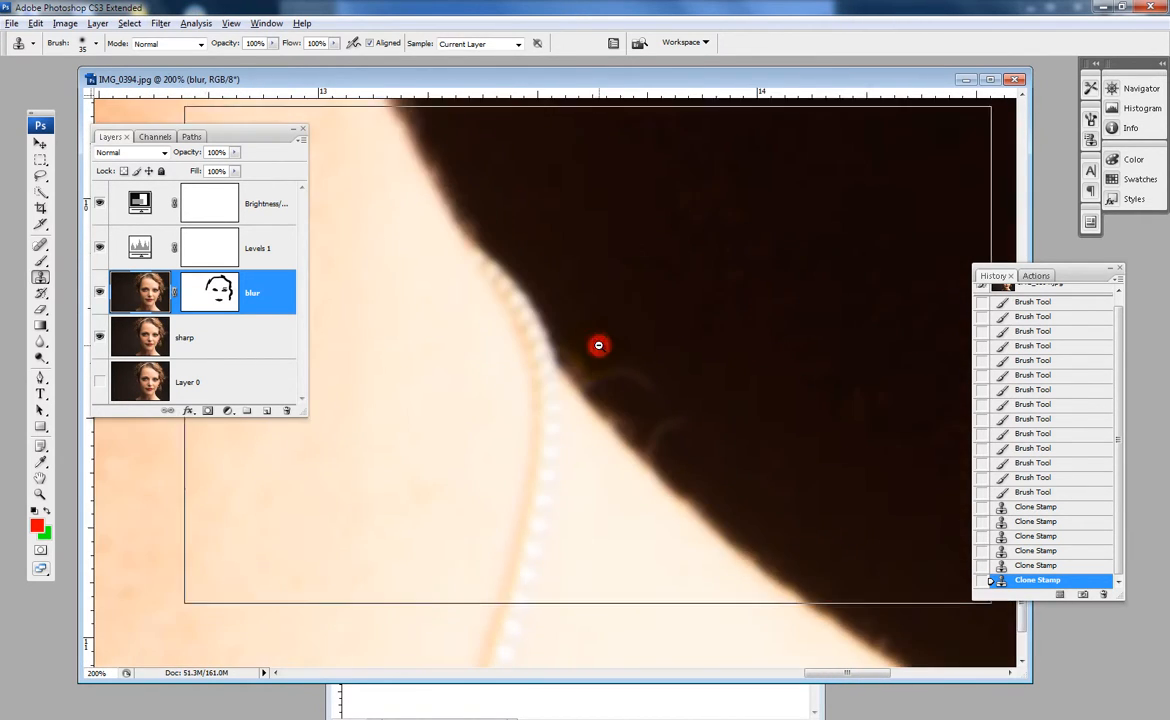
pyautogui.keyDown('alt'); pyautogui.click(597, 346); pyautogui.keyUp('alt')
pyautogui.keyDown('alt'); pyautogui.click(577, 354); pyautogui.keyUp('alt')
pyautogui.keyDown('alt'); pyautogui.click(576, 356); pyautogui.keyUp('alt')
pyautogui.keyDown('alt'); pyautogui.click(495, 380); pyautogui.keyUp('alt')
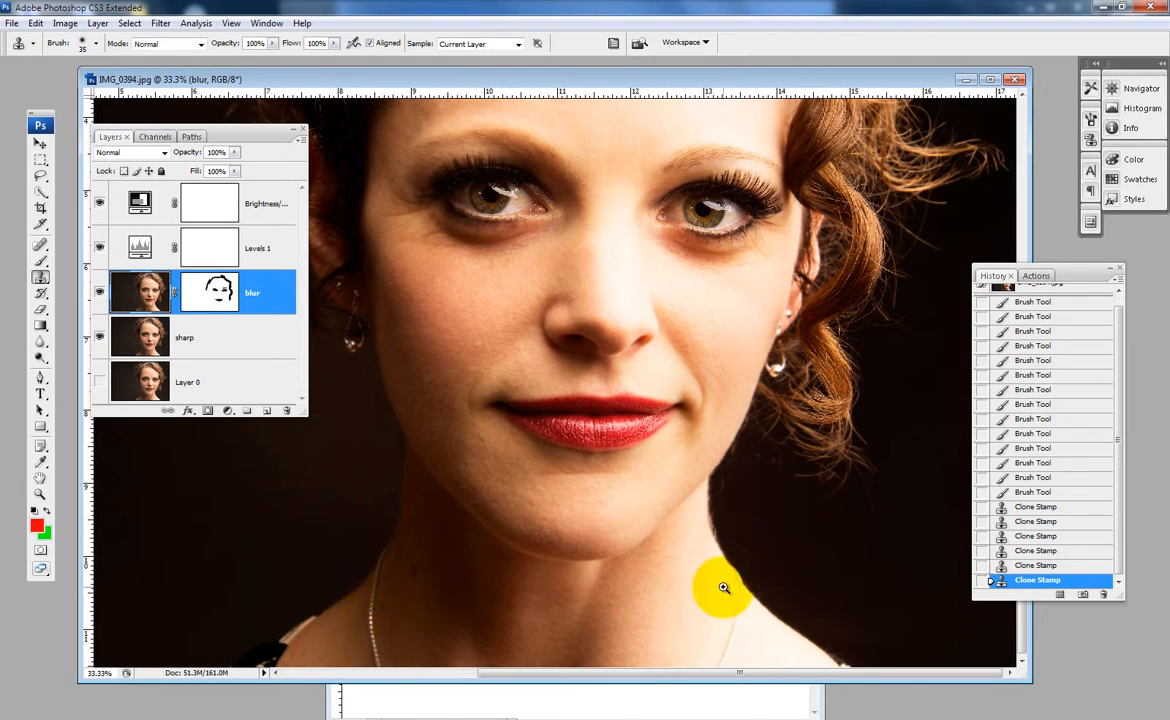
pyautogui.keyDown('ctrl'); pyautogui.click(746, 622); pyautogui.keyUp('ctrl')
pyautogui.keyDown('ctrl'); pyautogui.click(746, 621); pyautogui.keyUp('ctrl')
pyautogui.keyDown('ctrl'); pyautogui.click(745, 621); pyautogui.keyUp('ctrl')
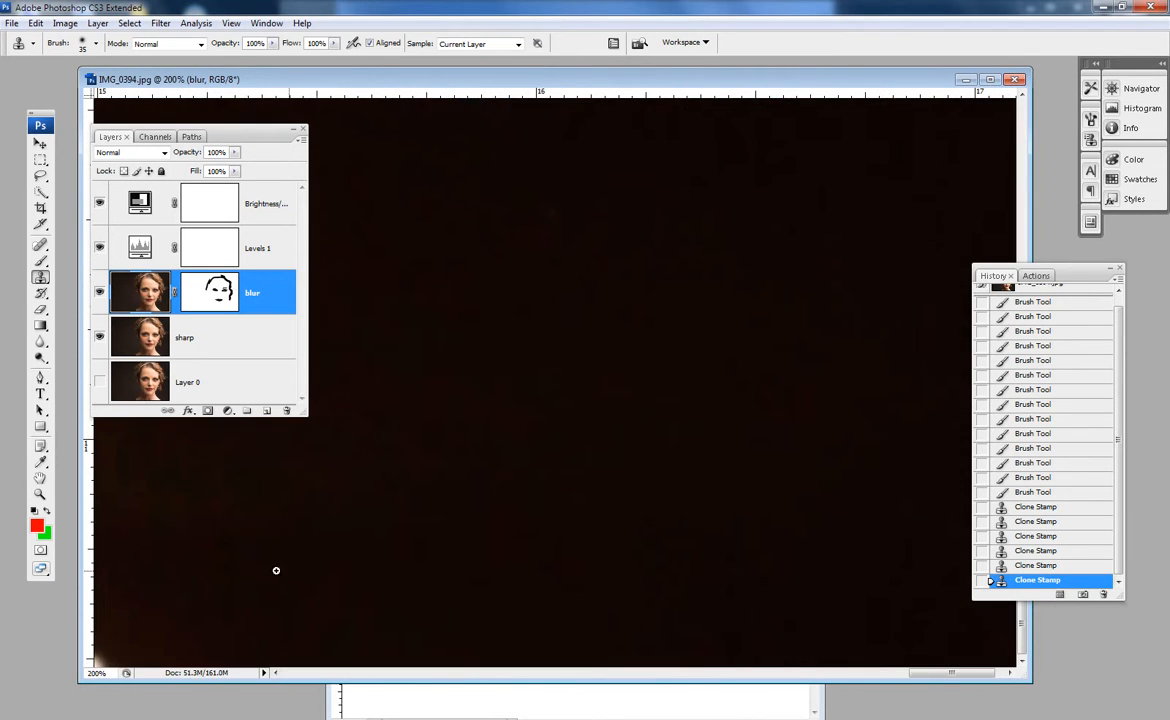
pyautogui.moveTo(240, 551); pyautogui.dragTo(703, 320)
pyautogui.moveTo(483, 543); pyautogui.dragTo(677, 340)
pyautogui.moveTo(499, 499); pyautogui.dragTo(716, 449)
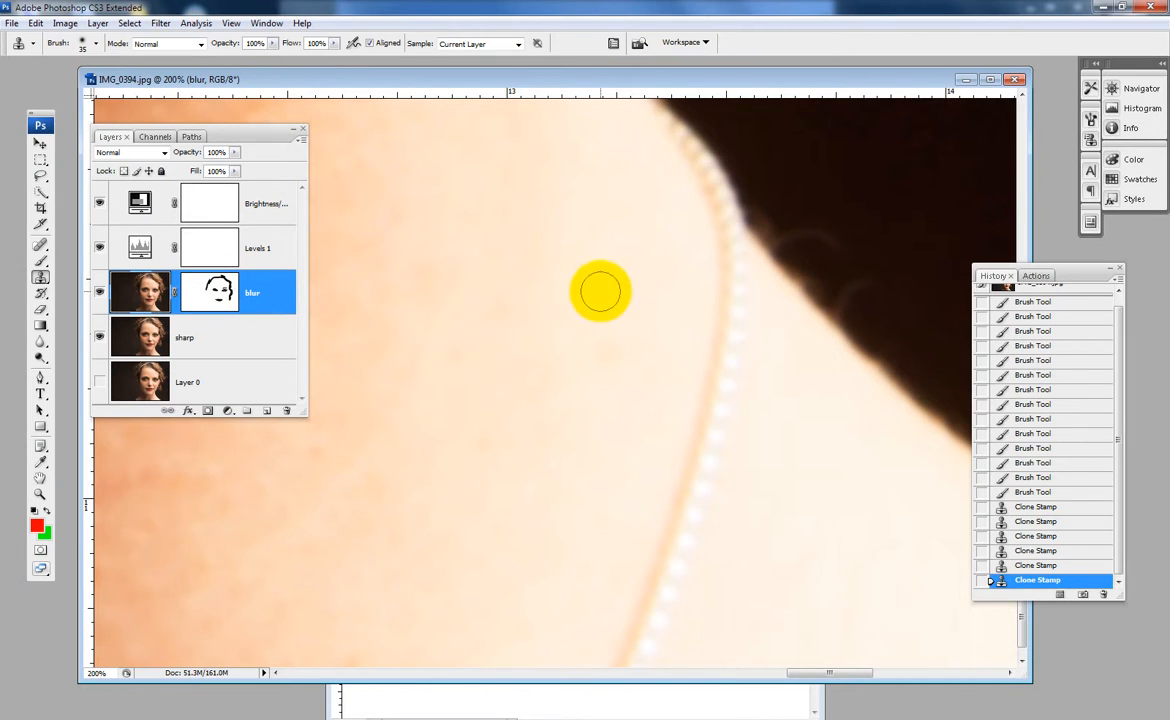
# - Try to clone the necklace strand away in one stroke with a 40 px brush, and undo the stroke
pyautogui.press('alt')
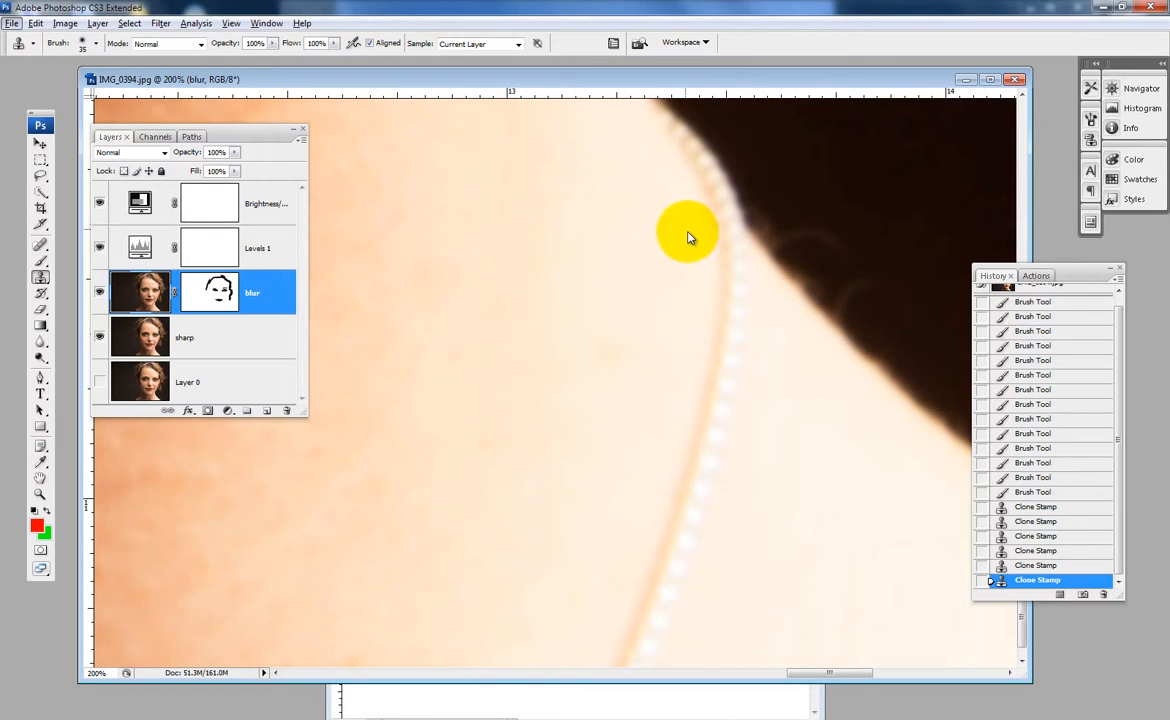
pyautogui.press('alt')
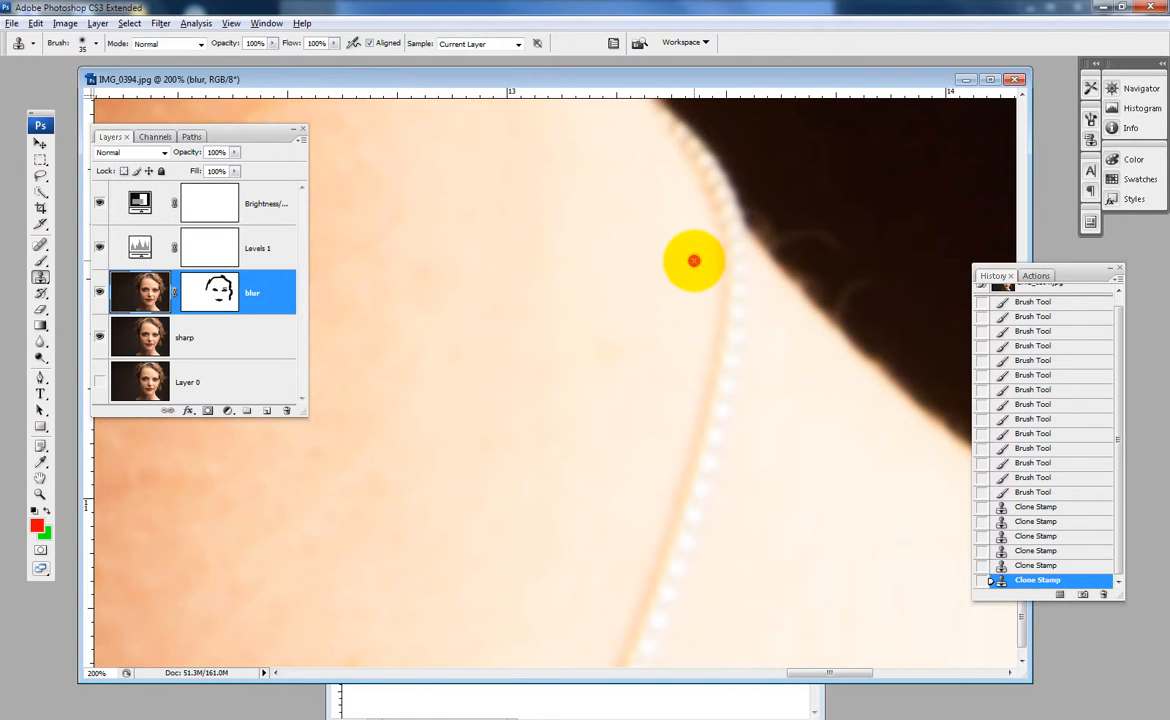
pyautogui.keyDown('alt'); pyautogui.click(694, 261); pyautogui.keyUp('alt')
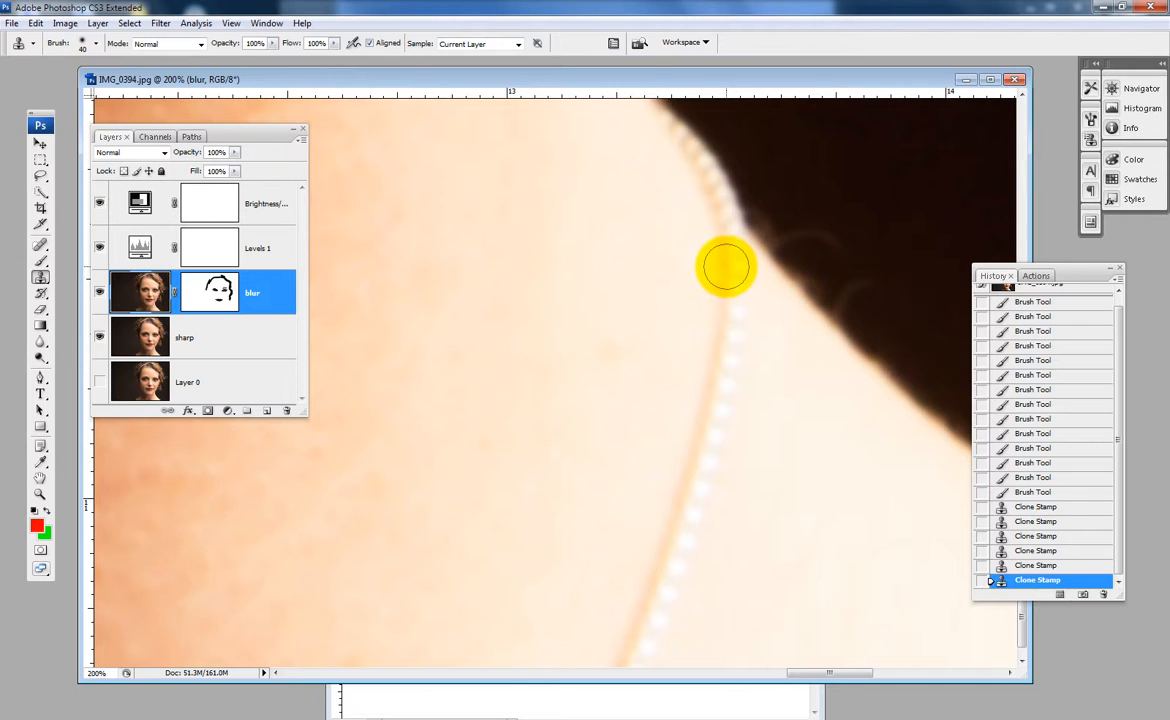
pyautogui.moveTo(694, 261)
pyautogui.mouseDown()
pyautogui.moveTo(709, 443)
pyautogui.moveTo(671, 569)
pyautogui.moveTo(631, 645)
pyautogui.moveTo(599, 640)
pyautogui.mouseUp()
pyautogui.click(611, 326)
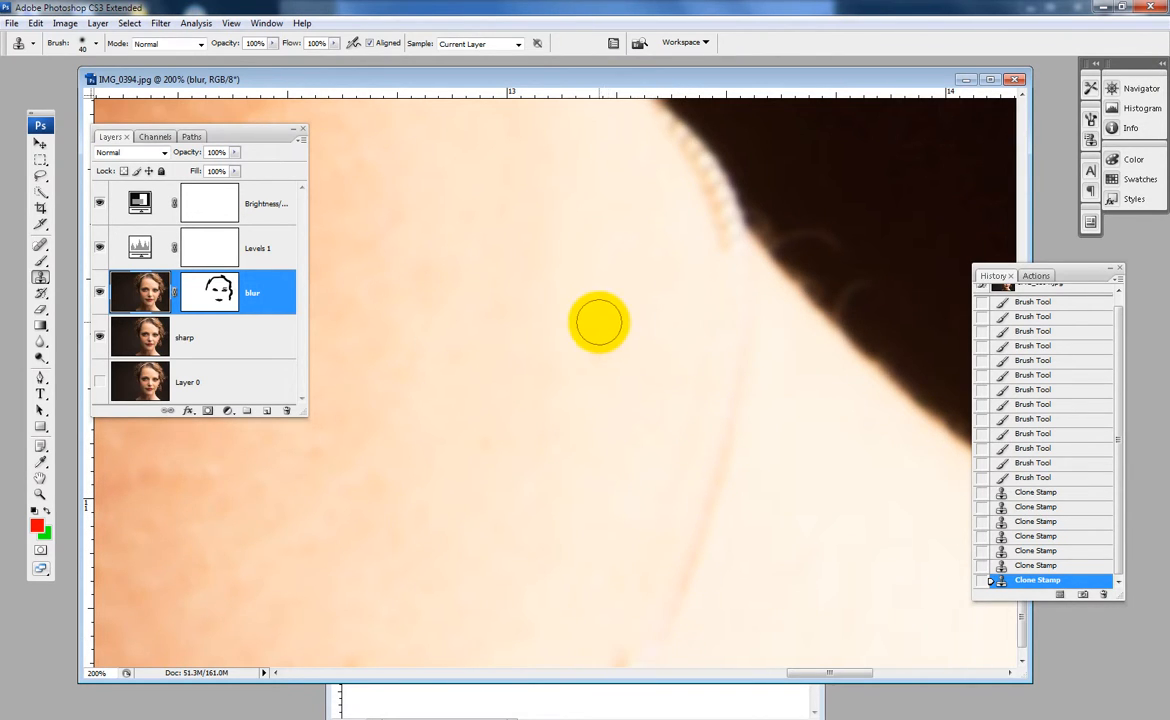
pyautogui.hotkey('ctrl', 'z')
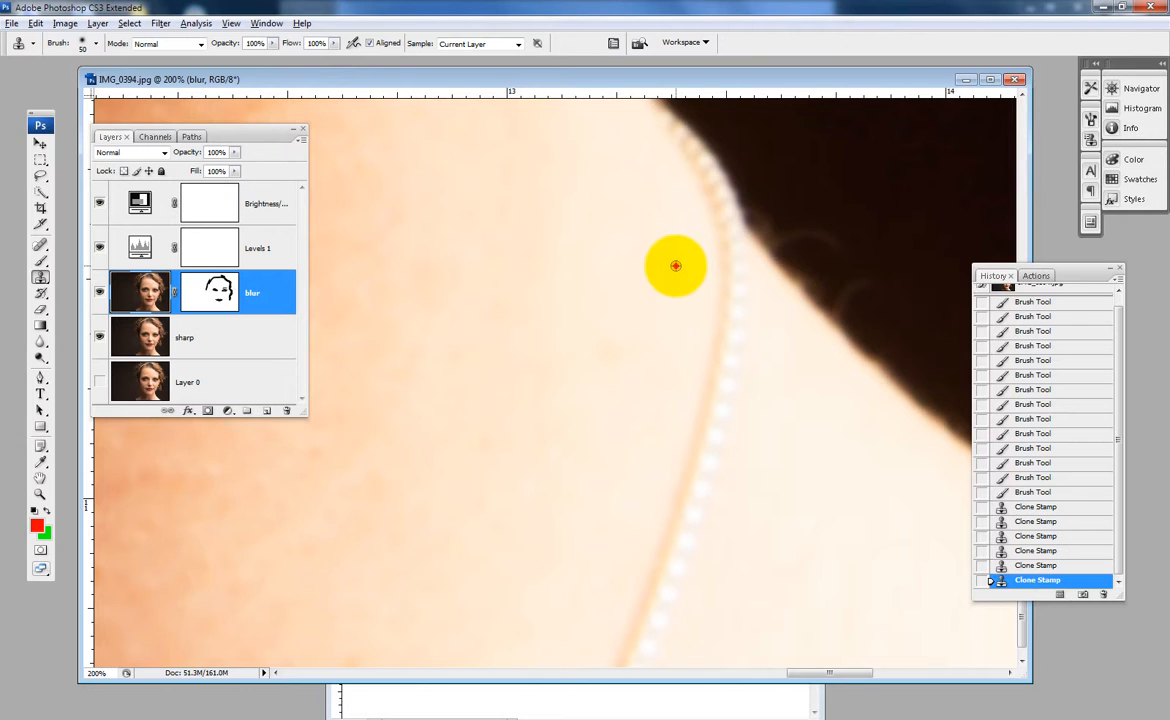
# - Clone skin over the length of the necklace strand with a 50 px brush, sampling just beside it
pyautogui.keyDown('alt'); pyautogui.click(675, 265); pyautogui.keyUp('alt')
pyautogui.moveTo(733, 260)
pyautogui.mouseDown()
pyautogui.moveTo(710, 446)
pyautogui.moveTo(633, 650)
pyautogui.moveTo(606, 634)
pyautogui.mouseUp()
pyautogui.click(698, 264)
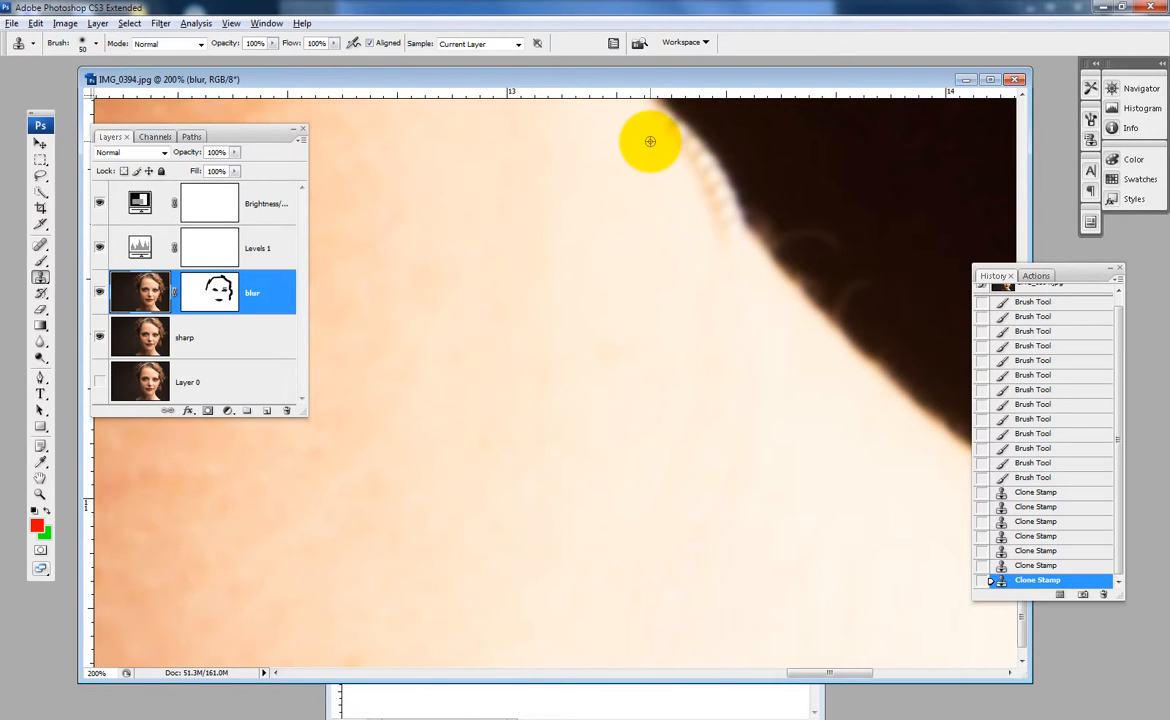
# - Clone away the remaining beads at the neck's outer edge and smooth its contour against the dark background
pyautogui.keyDown('alt'); pyautogui.click(676, 231); pyautogui.keyUp('alt')
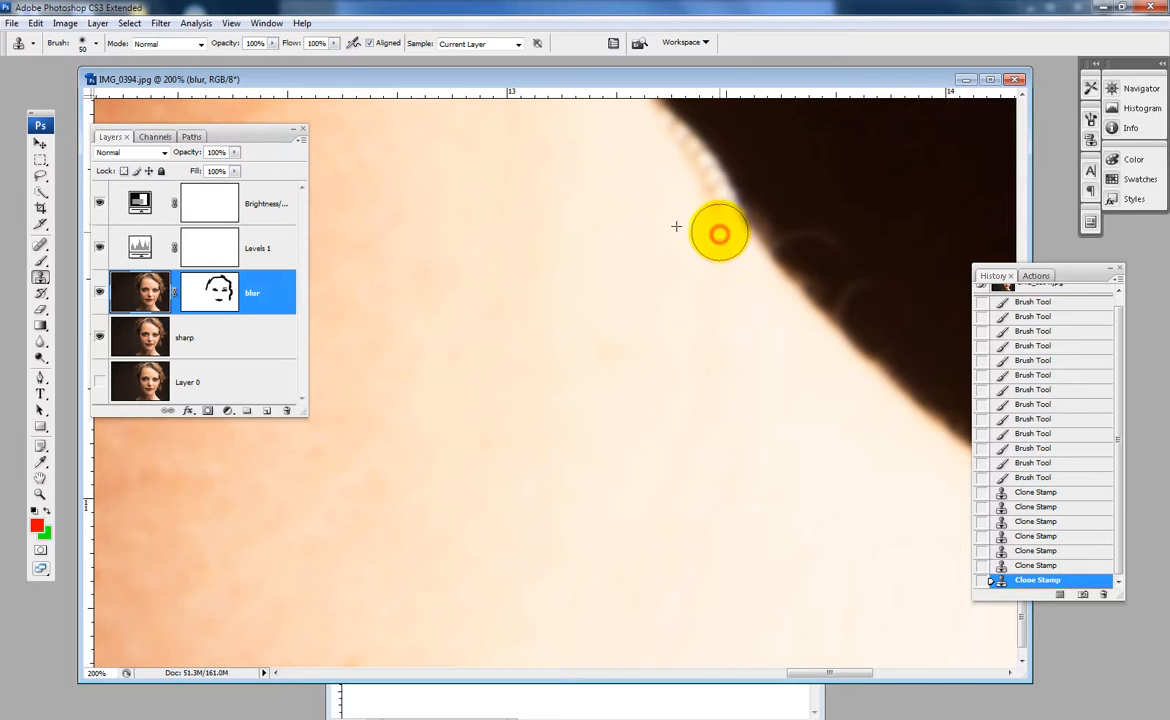
pyautogui.moveTo(719, 234)
pyautogui.mouseDown()
pyautogui.moveTo(683, 170)
pyautogui.moveTo(667, 180)
pyautogui.moveTo(621, 321)
pyautogui.mouseUp()
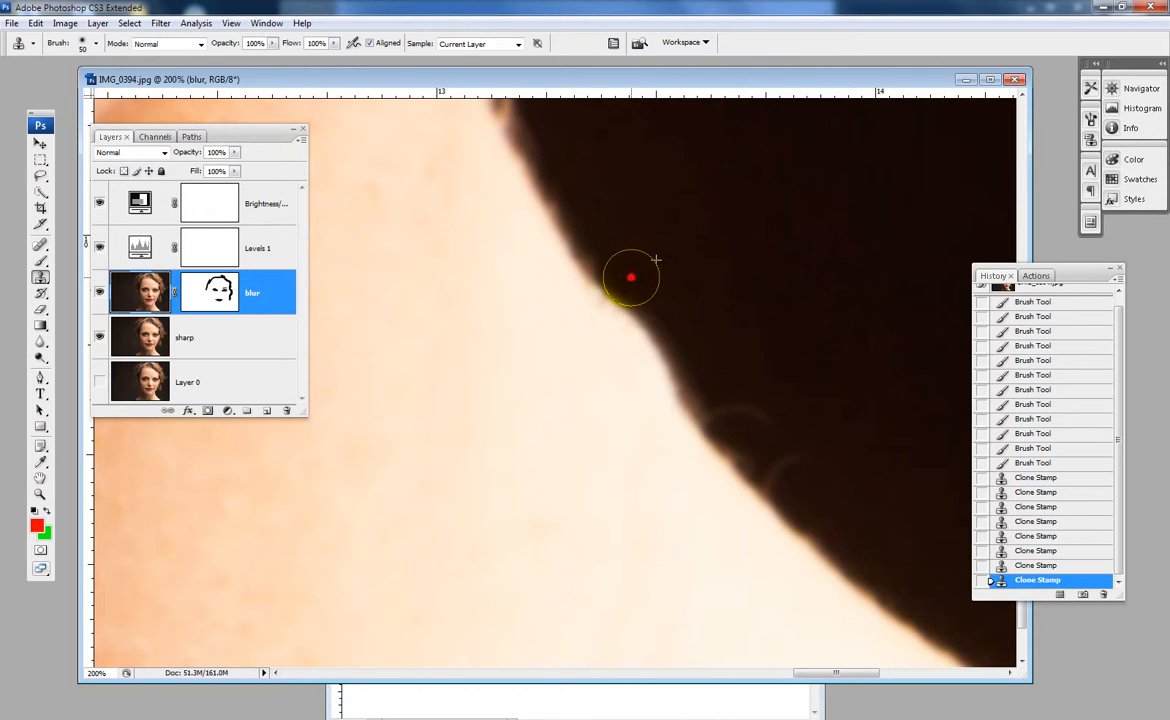
pyautogui.moveTo(660, 268)
pyautogui.mouseDown()
pyautogui.moveTo(654, 342)
pyautogui.moveTo(723, 374)
pyautogui.mouseUp()
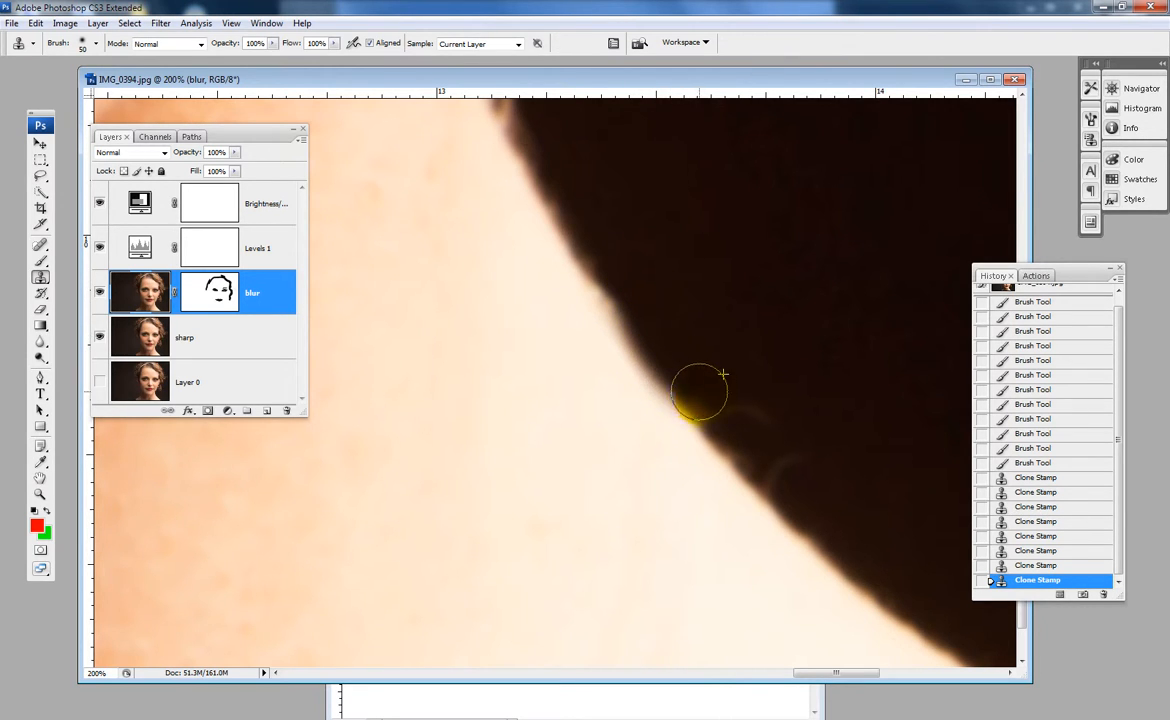
# - Step back through the history to the sixth Clone Stamp state, undoing the latest clone strokes on the necklace
pyautogui.keyDown('alt'); pyautogui.click(641, 274); pyautogui.keyUp('alt')
pyautogui.keyDown('alt'); pyautogui.click(641, 274); pyautogui.keyUp('alt')
pyautogui.keyDown('alt'); pyautogui.click(602, 336); pyautogui.keyUp('alt')
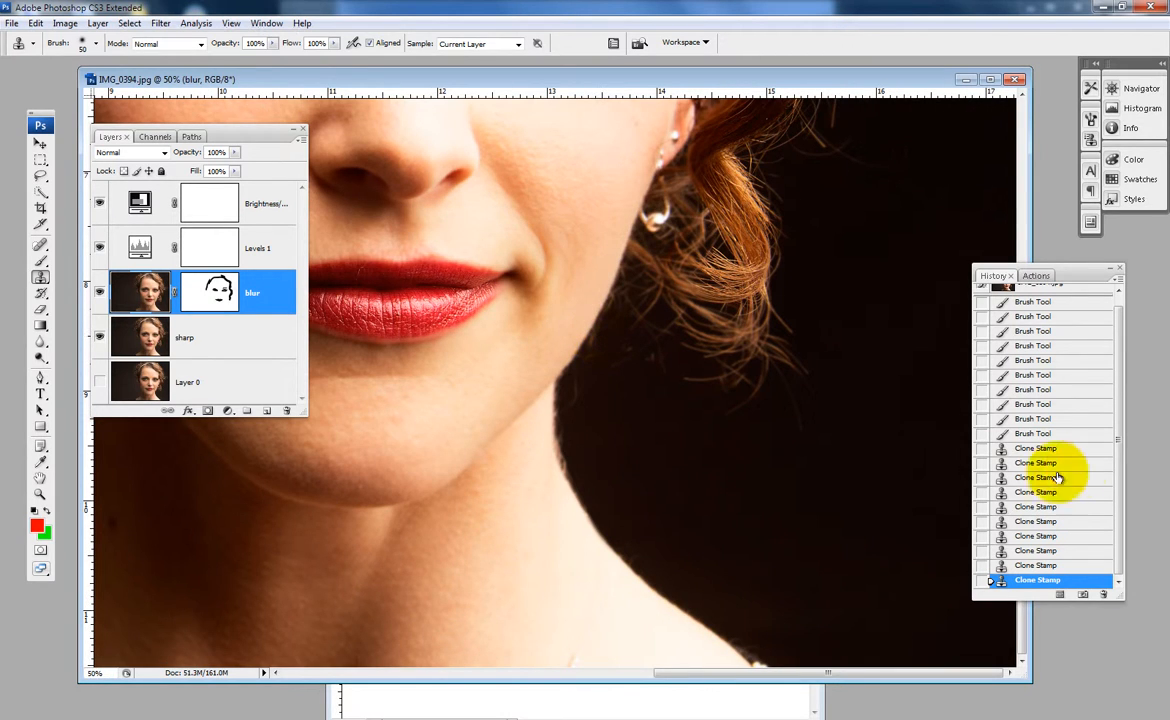
pyautogui.click(1081, 566)
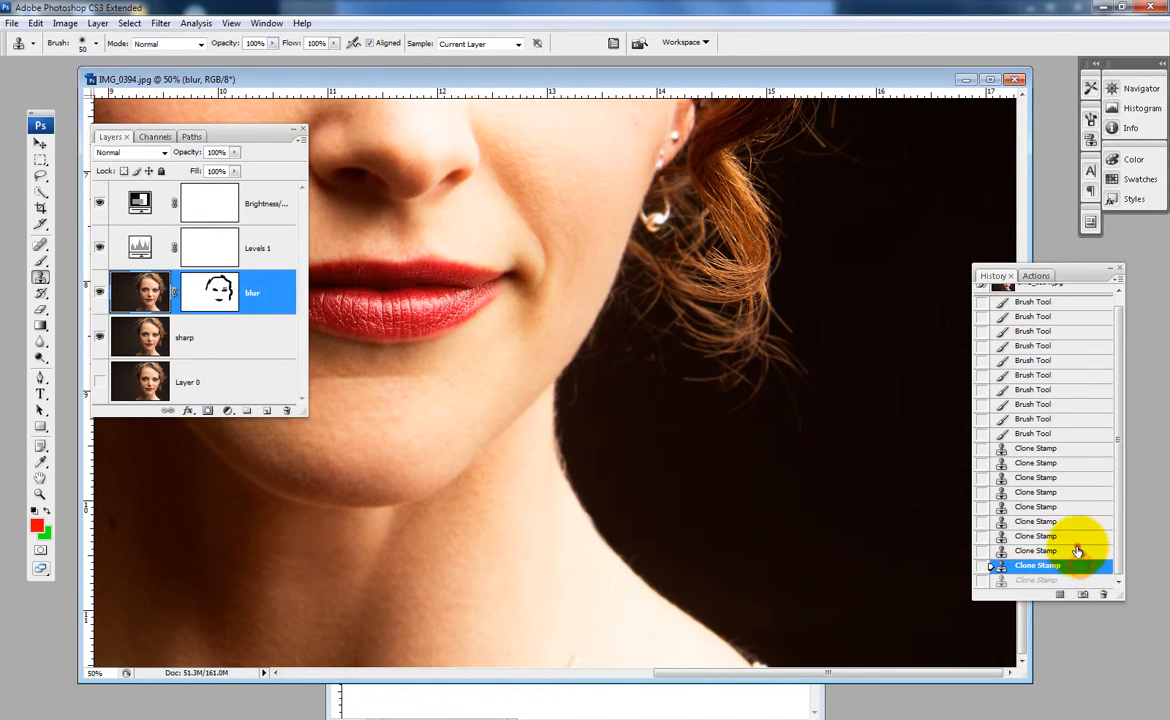
pyautogui.click(1078, 550)
pyautogui.click(1075, 537)
pyautogui.click(1072, 519)
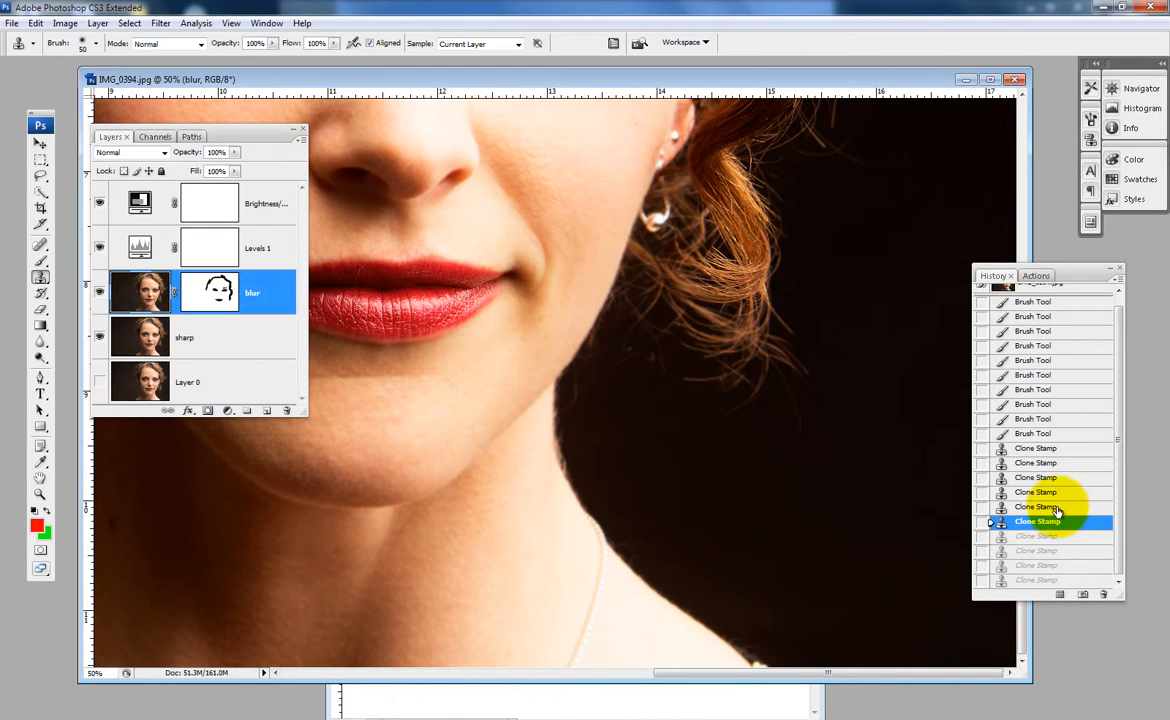
pyautogui.click(1058, 508)
pyautogui.click(1052, 521)
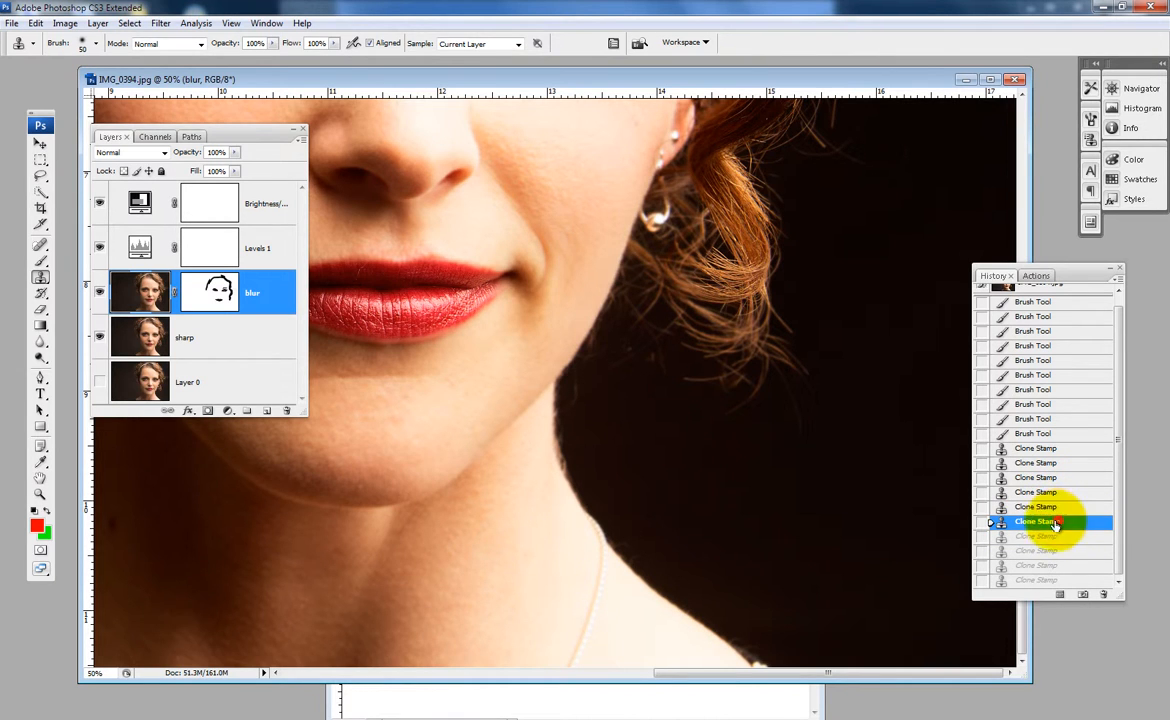
# - Clone the nose and the lips onto the forehead with a 150 px brush
pyautogui.moveTo(418, 347)
pyautogui.mouseDown()
pyautogui.moveTo(653, 438)
pyautogui.moveTo(681, 521)
pyautogui.mouseUp()
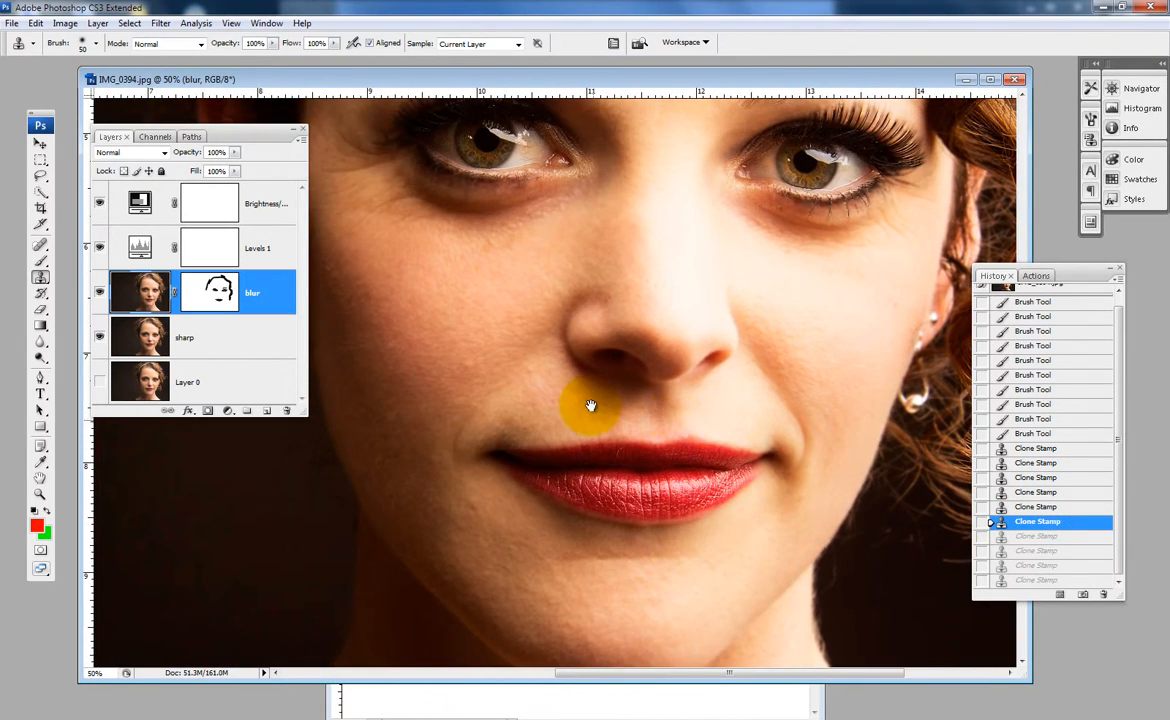
pyautogui.moveTo(586, 371); pyautogui.dragTo(670, 514)
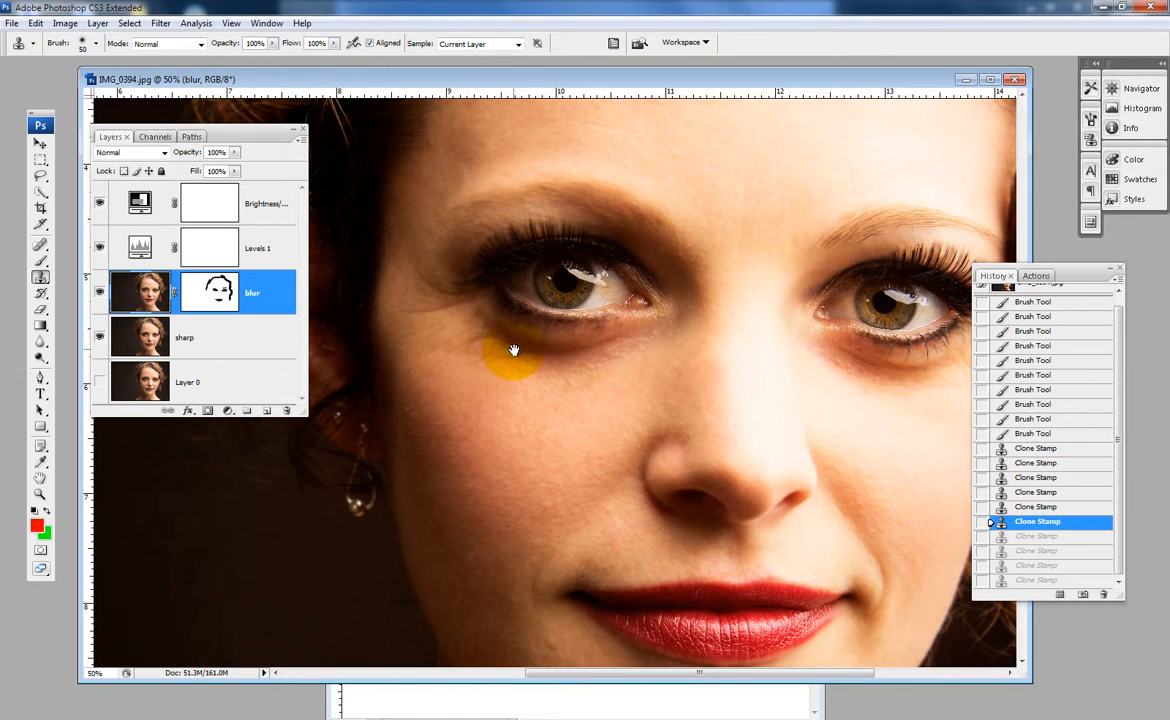
pyautogui.hotkey('ctrl', '-')
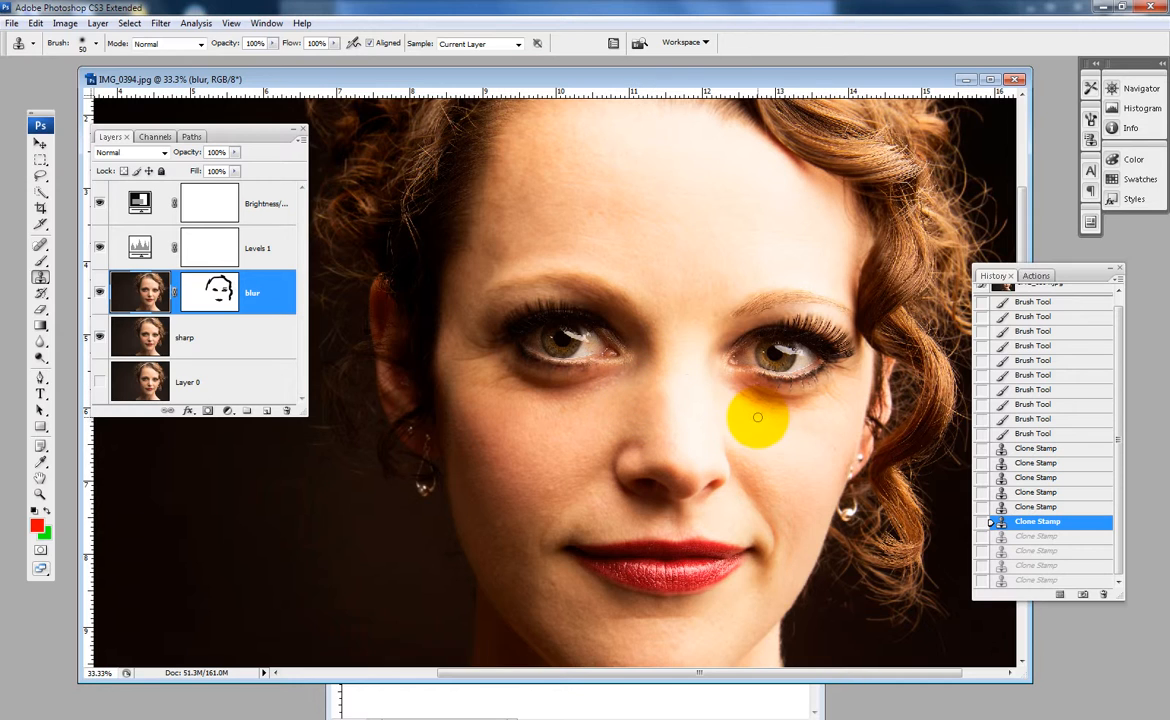
pyautogui.press(']')
pyautogui.press(']')
pyautogui.press(']')
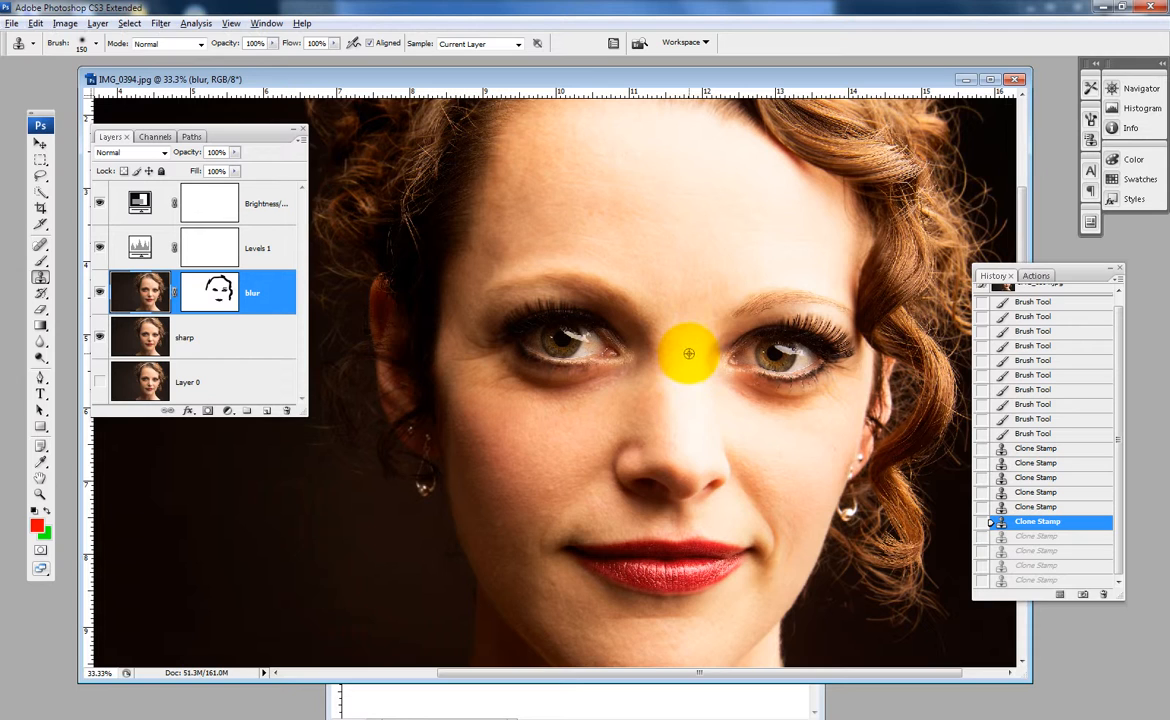
pyautogui.keyDown('alt'); pyautogui.click(679, 338); pyautogui.keyUp('alt')
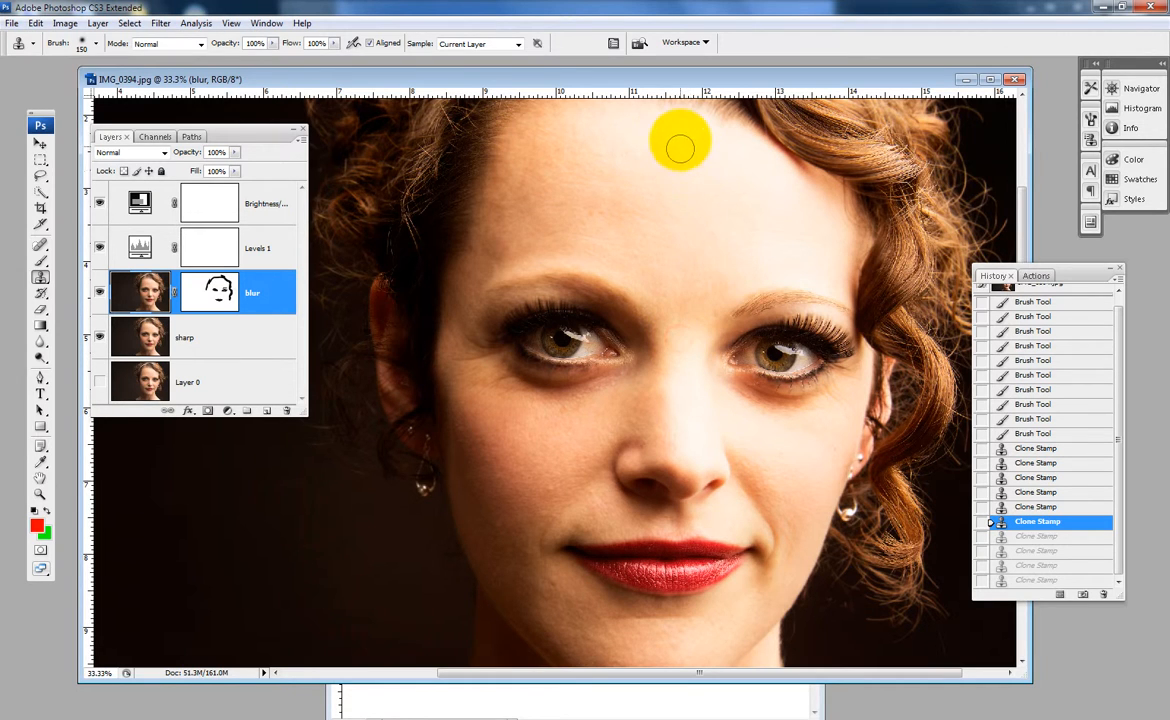
pyautogui.moveTo(681, 135)
pyautogui.mouseDown()
pyautogui.moveTo(661, 197)
pyautogui.moveTo(672, 215)
pyautogui.moveTo(678, 172)
pyautogui.moveTo(675, 271)
pyautogui.moveTo(666, 263)
pyautogui.moveTo(659, 275)
pyautogui.moveTo(629, 252)
pyautogui.moveTo(628, 271)
pyautogui.moveTo(657, 281)
pyautogui.moveTo(670, 268)
pyautogui.moveTo(709, 285)
pyautogui.moveTo(729, 270)
pyautogui.moveTo(683, 203)
pyautogui.moveTo(664, 247)
pyautogui.moveTo(640, 237)
pyautogui.moveTo(632, 252)
pyautogui.moveTo(662, 280)
pyautogui.moveTo(643, 284)
pyautogui.moveTo(674, 293)
pyautogui.moveTo(723, 268)
pyautogui.moveTo(732, 233)
pyautogui.moveTo(697, 150)
pyautogui.moveTo(678, 143)
pyautogui.moveTo(641, 236)
pyautogui.mouseUp()
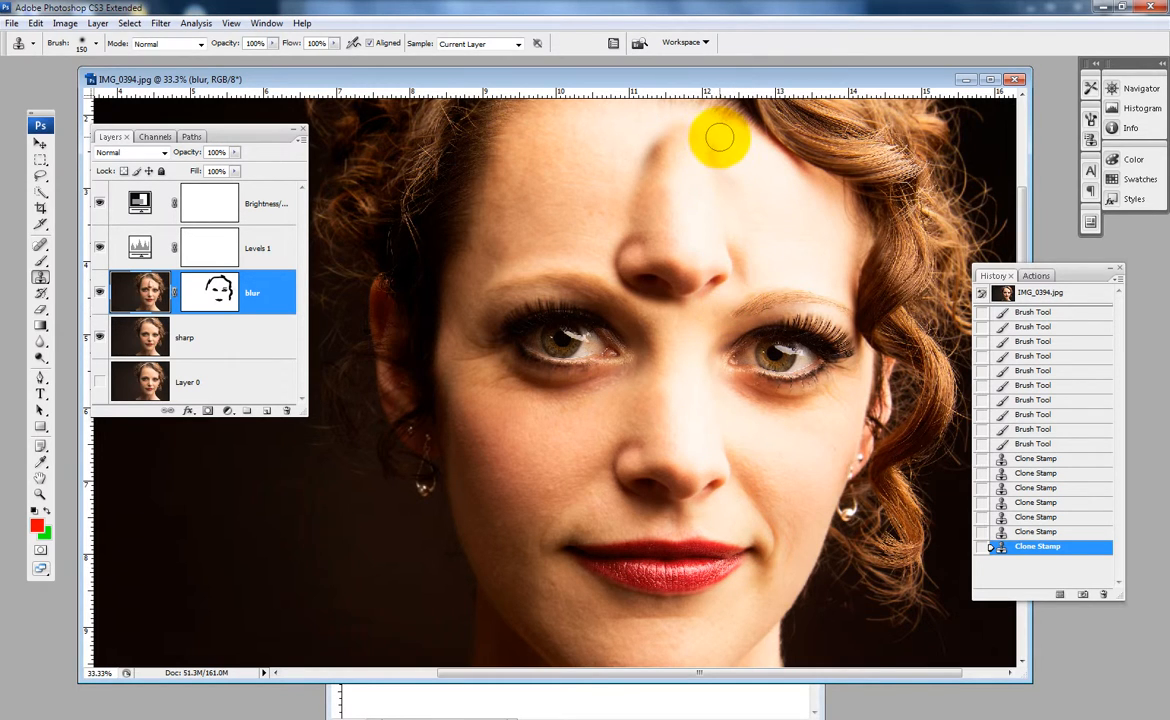
pyautogui.moveTo(726, 143)
pyautogui.mouseDown()
pyautogui.moveTo(616, 137)
pyautogui.moveTo(735, 143)
pyautogui.moveTo(692, 157)
pyautogui.moveTo(588, 138)
pyautogui.mouseUp()
pyautogui.moveTo(693, 133)
pyautogui.mouseDown()
pyautogui.moveTo(598, 170)
pyautogui.moveTo(567, 143)
pyautogui.moveTo(605, 165)
pyautogui.moveTo(721, 150)
pyautogui.moveTo(574, 182)
pyautogui.moveTo(728, 144)
pyautogui.moveTo(603, 178)
pyautogui.moveTo(627, 112)
pyautogui.moveTo(700, 120)
pyautogui.moveTo(600, 125)
pyautogui.mouseUp()
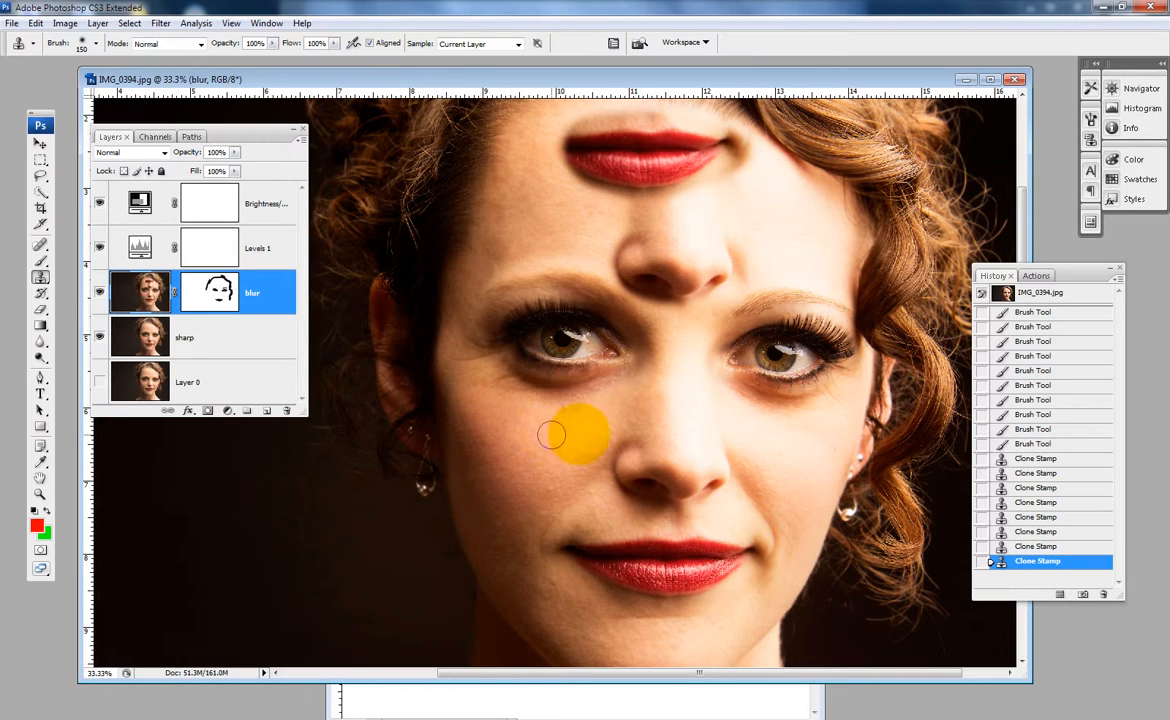
# - Clone a copy of each eye onto the cheek directly below it
pyautogui.moveTo(618, 423)
pyautogui.mouseDown()
pyautogui.moveTo(558, 411)
pyautogui.moveTo(502, 425)
pyautogui.moveTo(496, 403)
pyautogui.moveTo(551, 404)
pyautogui.moveTo(597, 427)
pyautogui.moveTo(536, 442)
pyautogui.moveTo(485, 431)
pyautogui.moveTo(485, 409)
pyautogui.moveTo(513, 406)
pyautogui.moveTo(501, 427)
pyautogui.moveTo(519, 444)
pyautogui.moveTo(586, 431)
pyautogui.moveTo(569, 453)
pyautogui.moveTo(530, 456)
pyautogui.moveTo(583, 456)
pyautogui.moveTo(593, 420)
pyautogui.moveTo(541, 396)
pyautogui.moveTo(472, 400)
pyautogui.mouseUp()
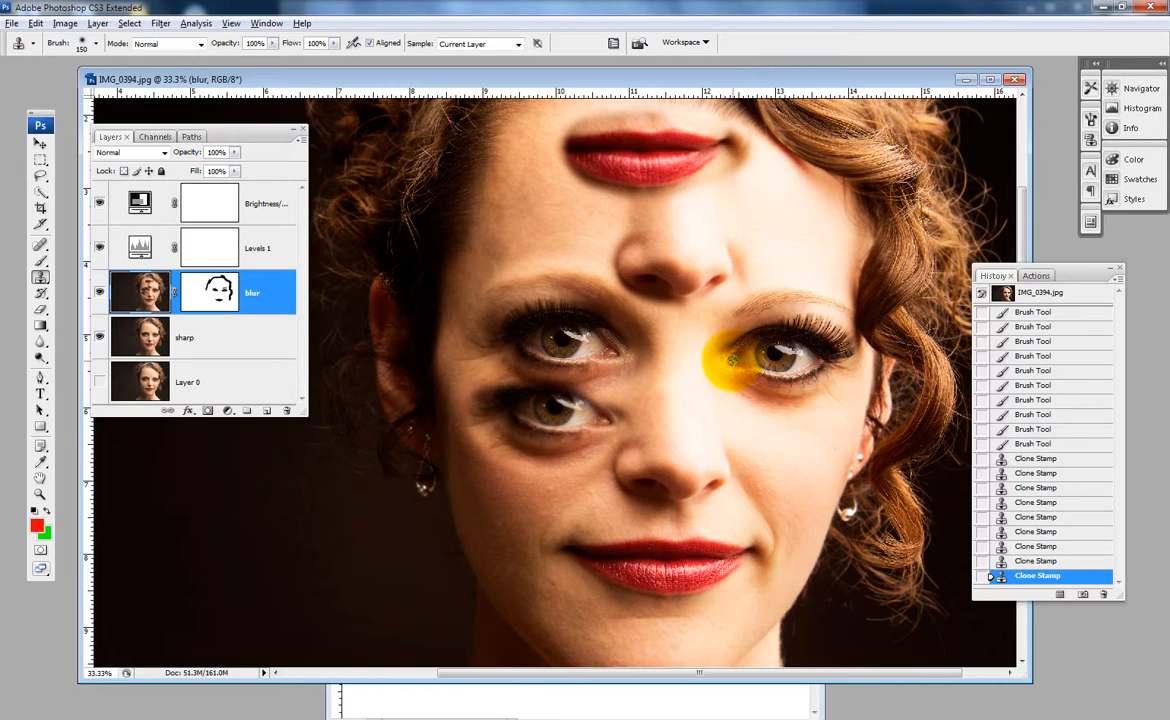
pyautogui.keyDown('alt'); pyautogui.click(733, 360); pyautogui.keyUp('alt')
pyautogui.moveTo(746, 409)
pyautogui.mouseDown()
pyautogui.moveTo(838, 411)
pyautogui.moveTo(776, 397)
pyautogui.moveTo(744, 405)
pyautogui.moveTo(797, 412)
pyautogui.moveTo(758, 414)
pyautogui.moveTo(784, 397)
pyautogui.moveTo(818, 413)
pyautogui.moveTo(700, 400)
pyautogui.mouseUp()
# - Step back through the history to the third Clone Stamp state, undoing the duplicated facial features and the earlier clone strokes after it
pyautogui.click(255, 305)
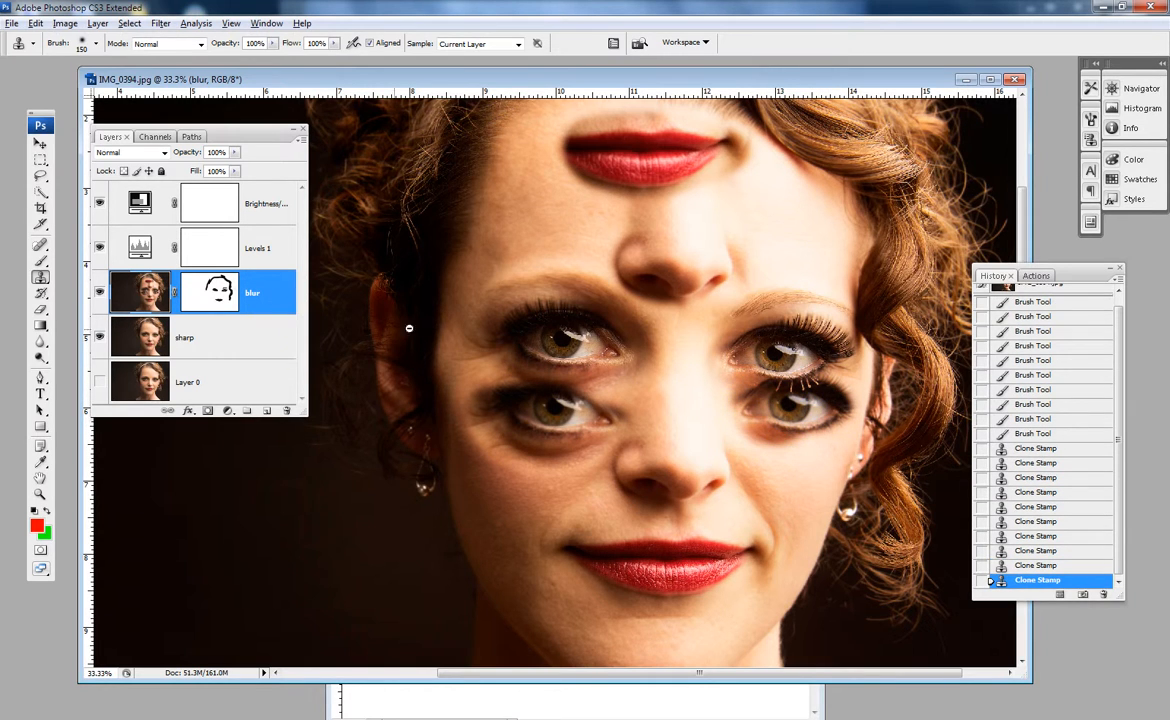
pyautogui.keyDown('alt'); pyautogui.click(516, 354); pyautogui.keyUp('alt')
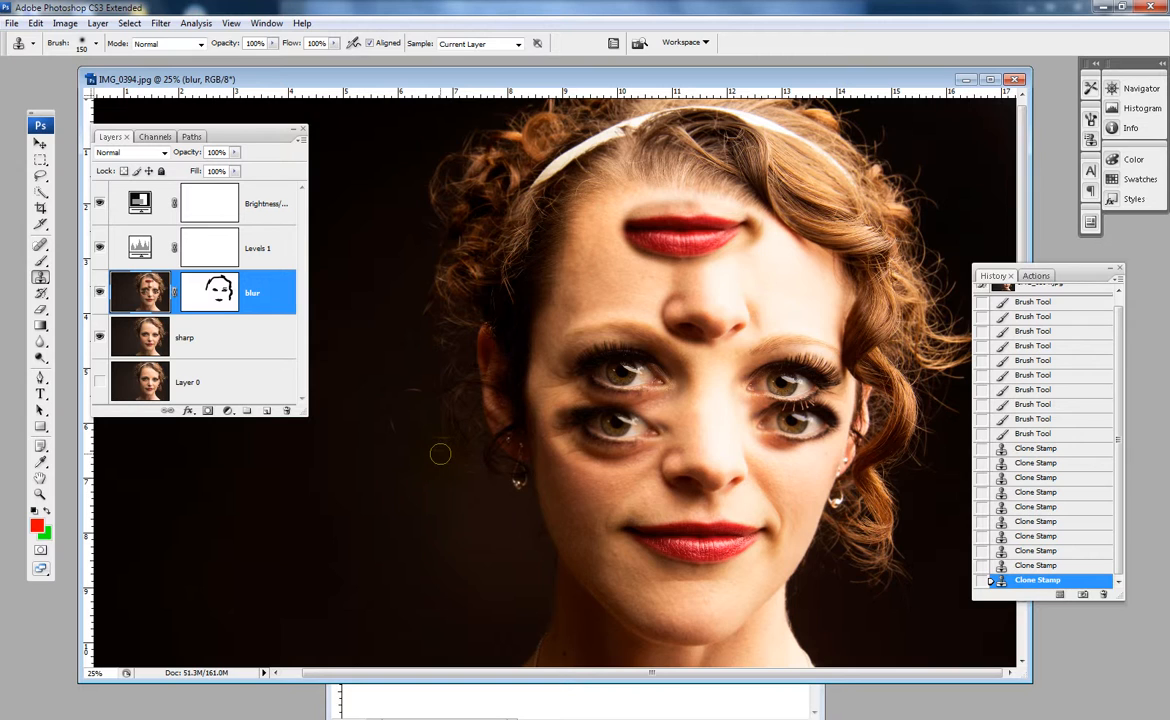
pyautogui.click(1048, 538)
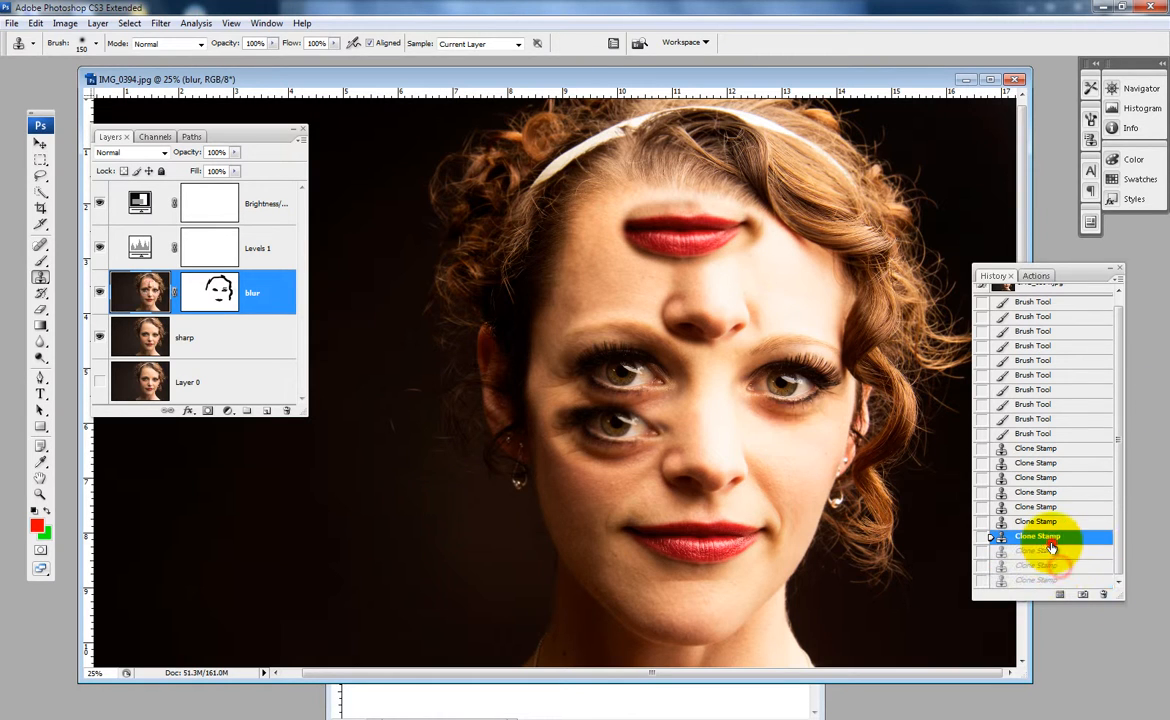
pyautogui.click(1040, 521)
pyautogui.click(1036, 507)
pyautogui.click(1032, 492)
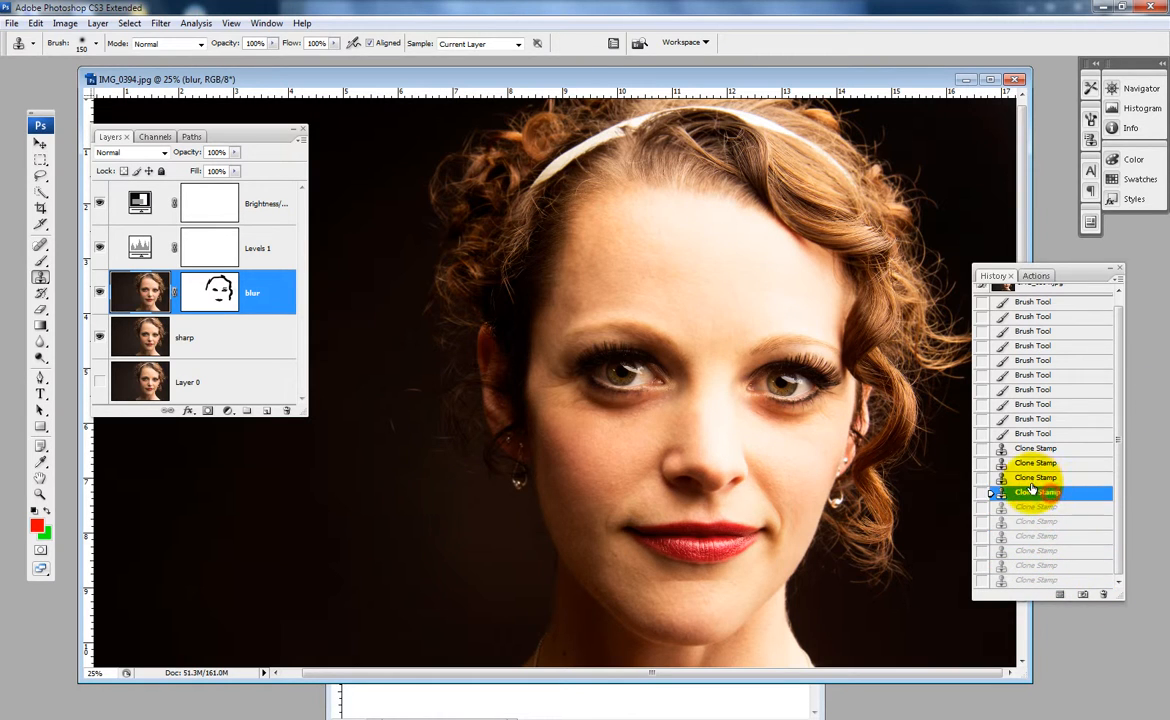
pyautogui.click(1035, 477)
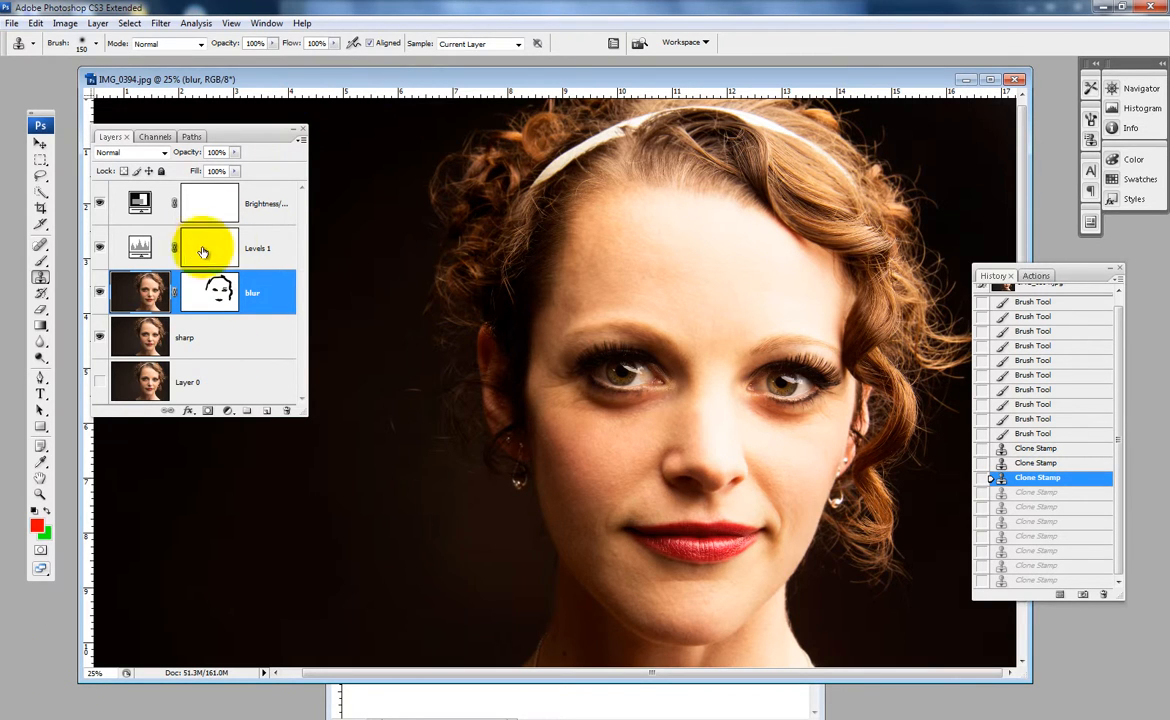
# - Set the brightness of the Brightness/Contrast adjustment layer to +24
pyautogui.doubleClick(136, 205)
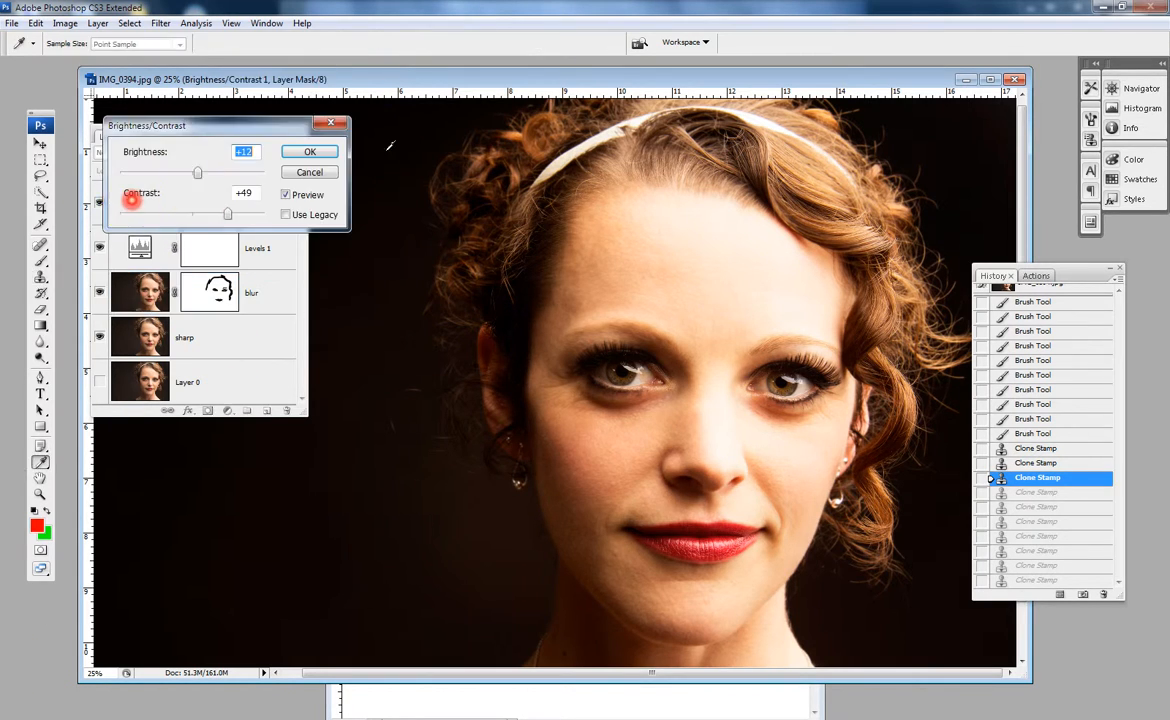
pyautogui.moveTo(197, 174); pyautogui.dragTo(203, 172)
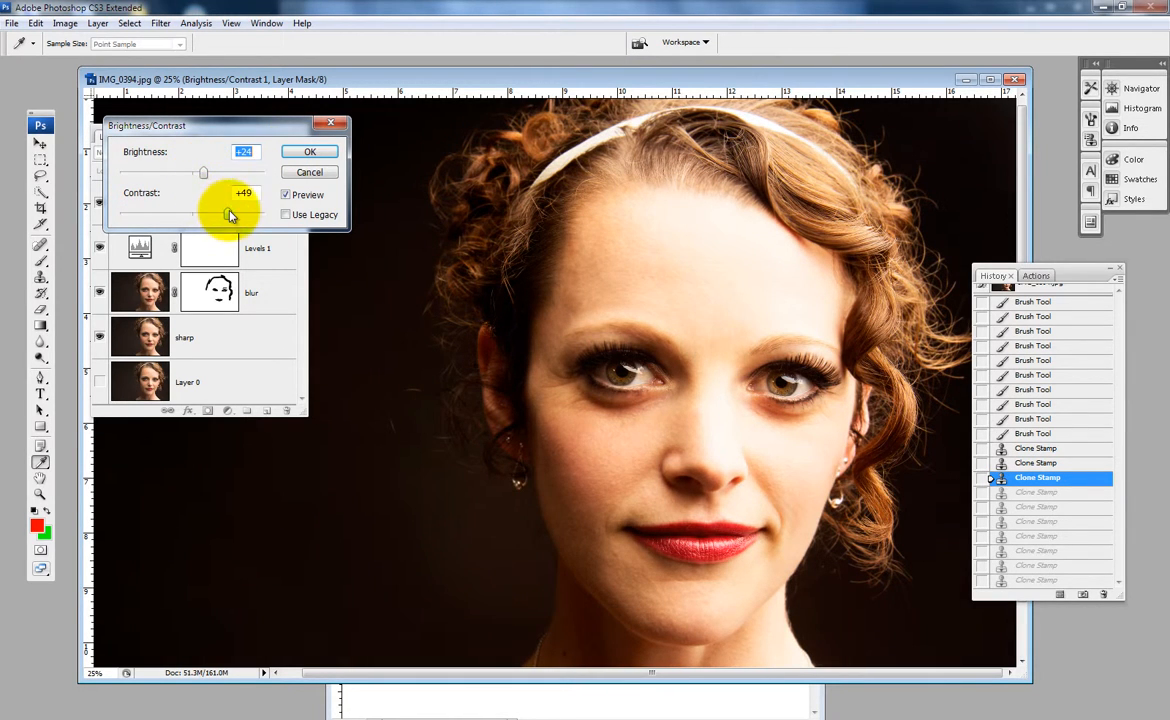
pyautogui.click(309, 151)
# - Set the Levels 1 adjustment layer's white input level to 235 and its midtone level to 1.36
pyautogui.click(143, 248)
pyautogui.doubleClick(145, 250)
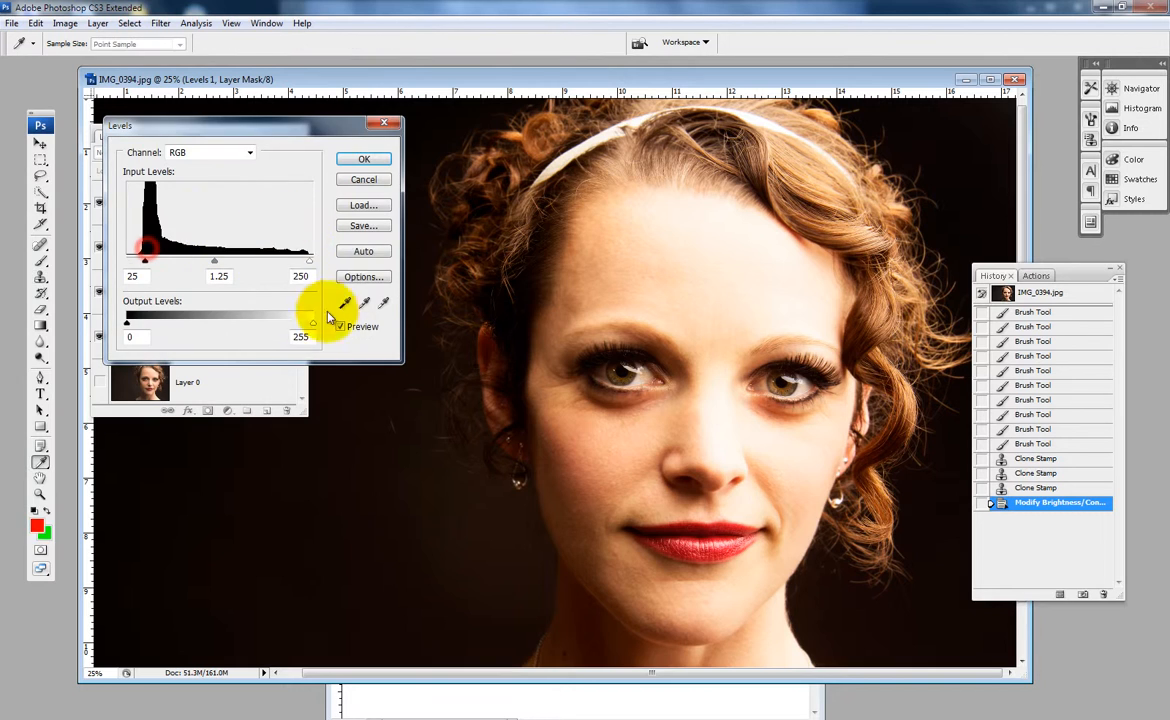
pyautogui.moveTo(307, 263); pyautogui.dragTo(298, 262)
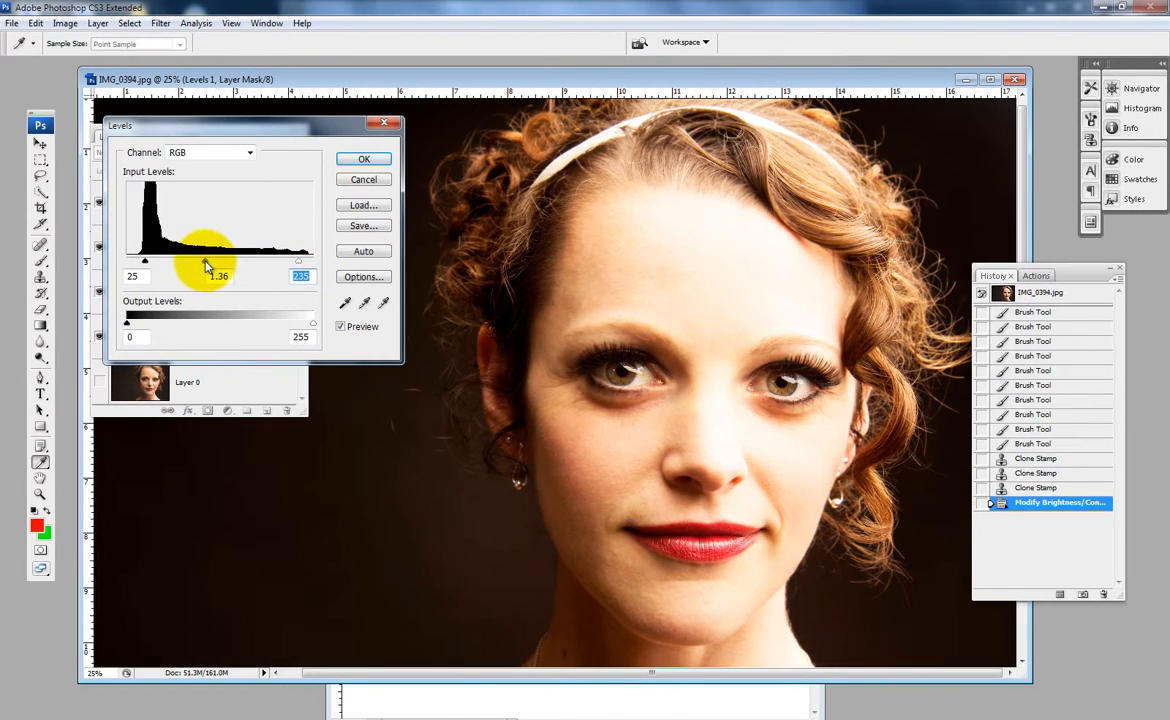
pyautogui.click(375, 164)
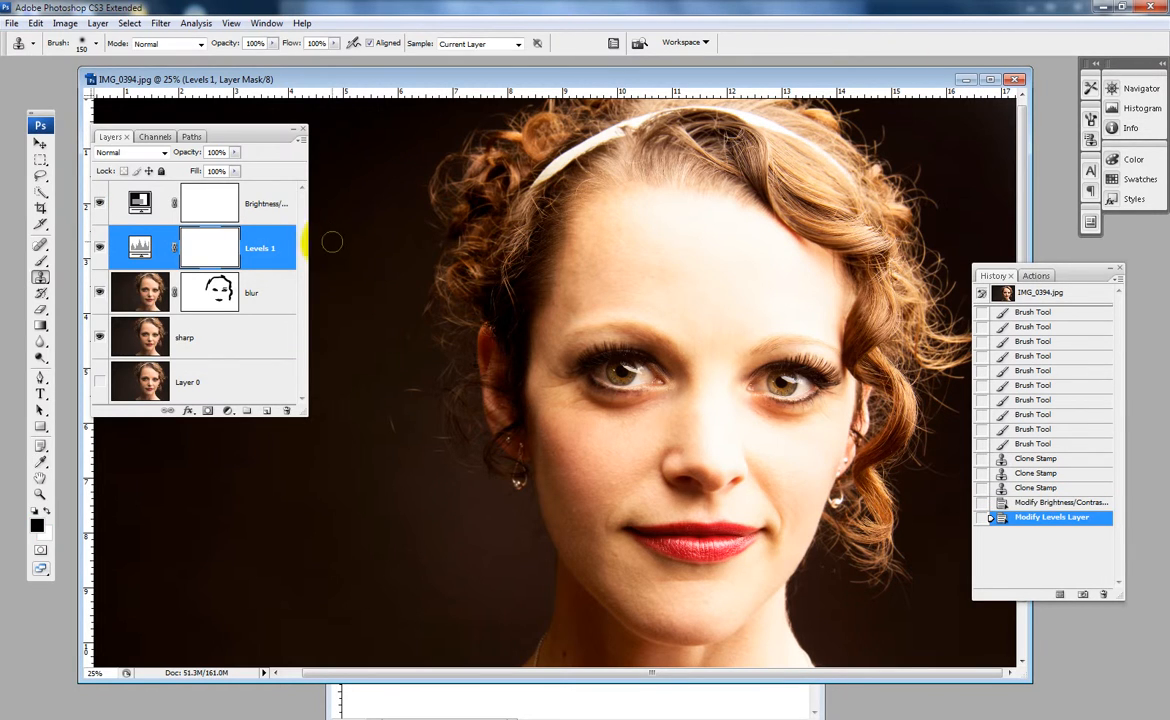
# - Collapse the Layers palette to uncover the portrait
pyautogui.click(293, 129)
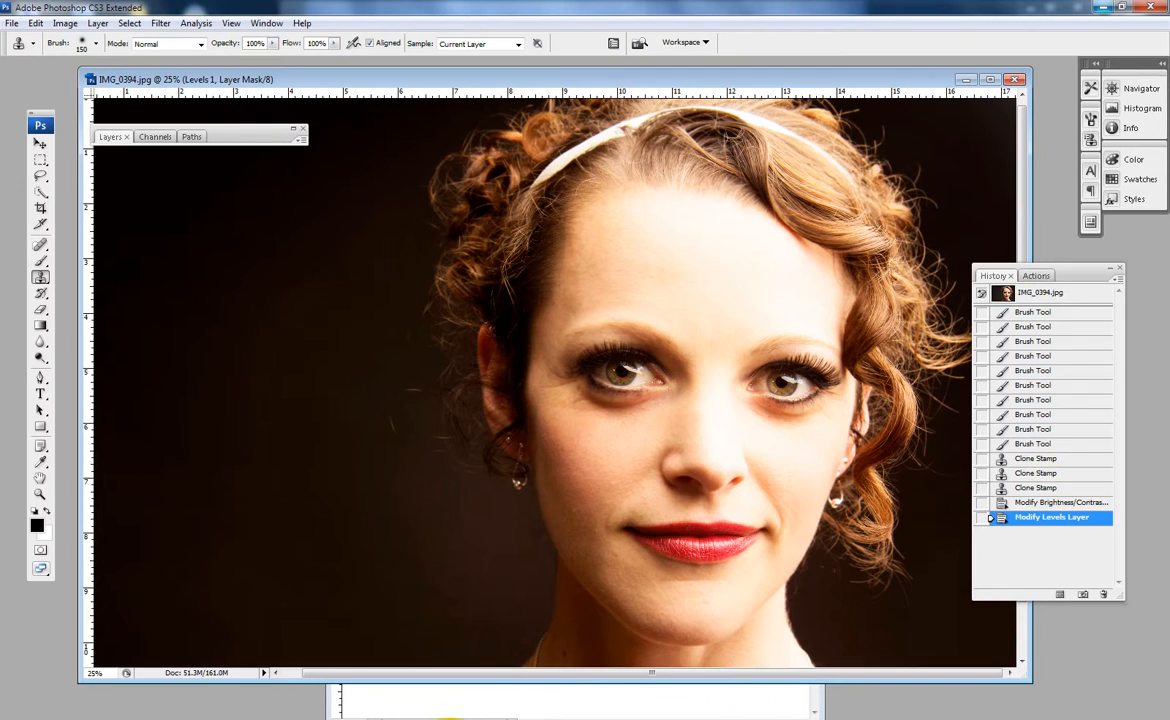
pyautogui.click(304, 718)
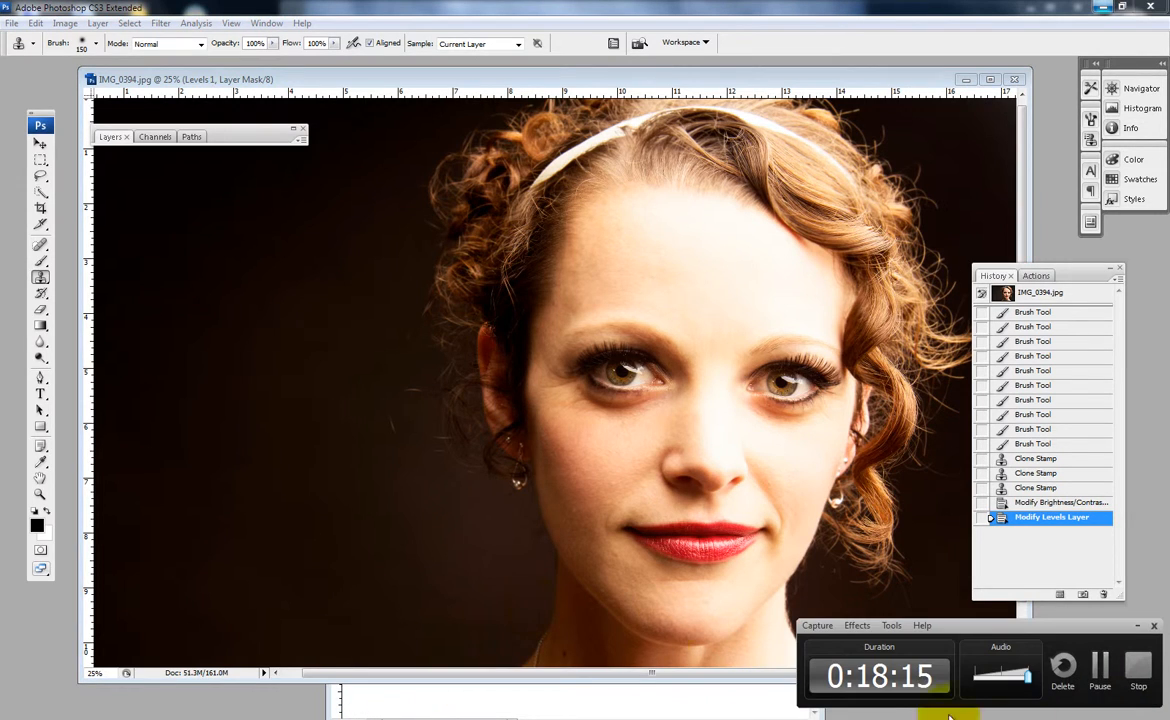